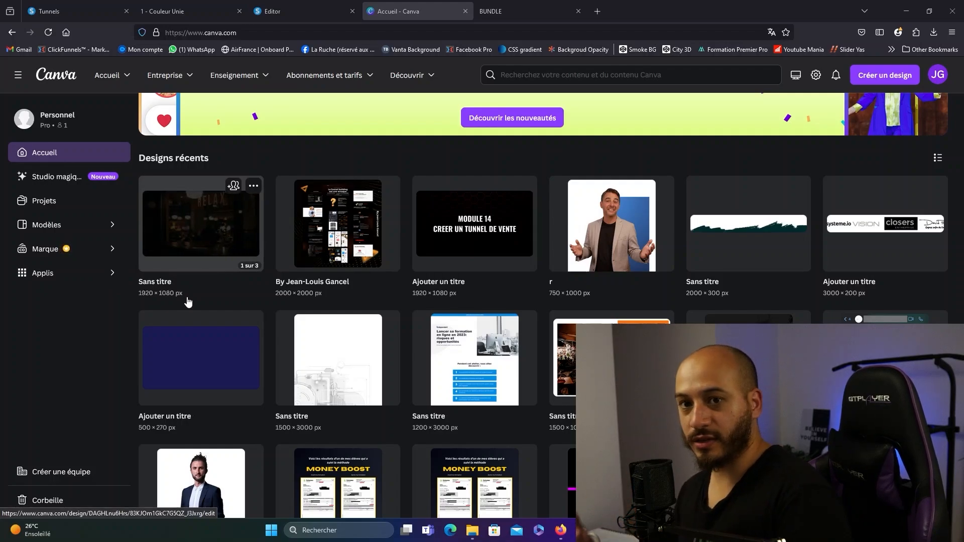
Open the untitled 1920 × 1080 px design and add a blank page after page 1.
{"action": "left_click", "coordinate": [198, 258]}
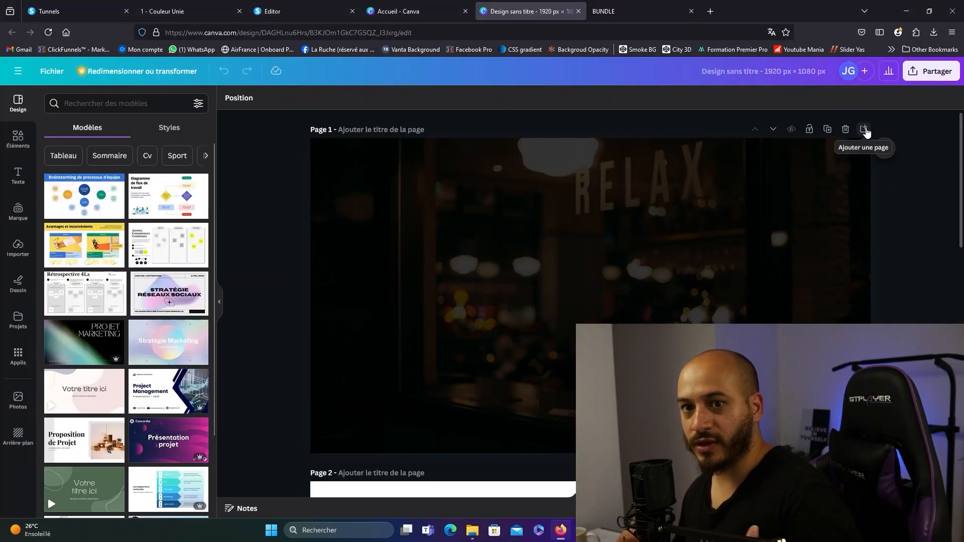
{"action": "left_click", "coordinate": [863, 130]}
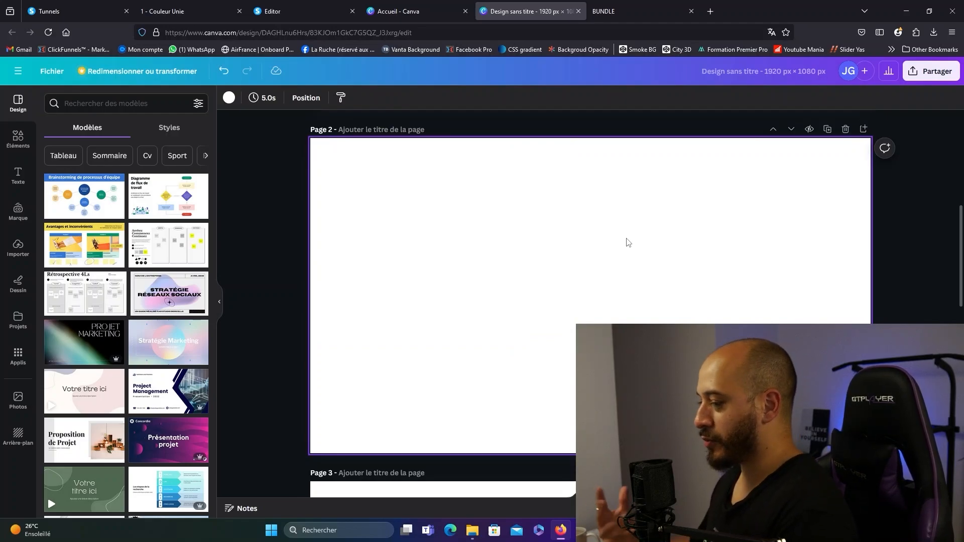
Place the uploaded glass-roof photo along page 2's right edge and the leather-jacket photo along its left edge, both scaled to full page height.
{"action": "left_click", "coordinate": [17, 247]}
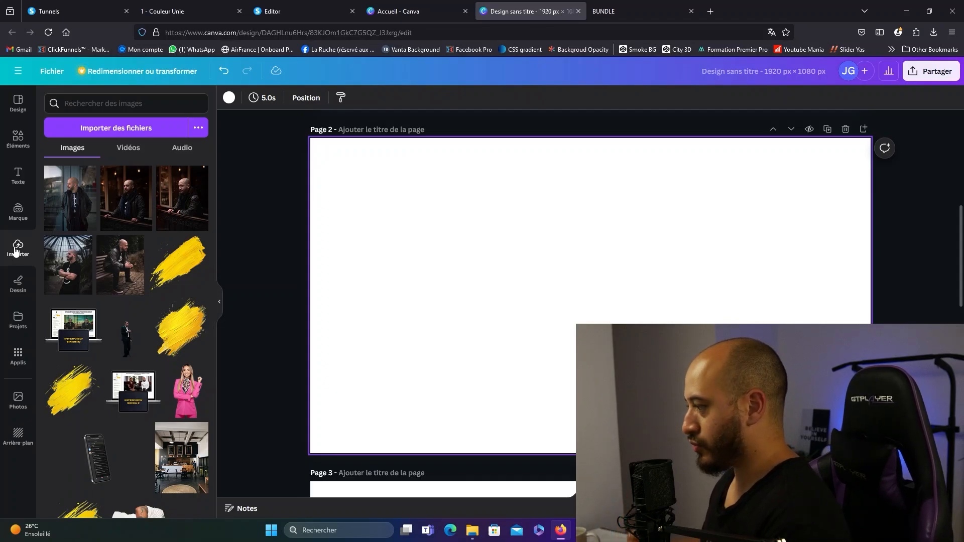
{"action": "left_click_drag", "start_coordinate": [68, 265], "coordinate": [763, 291]}
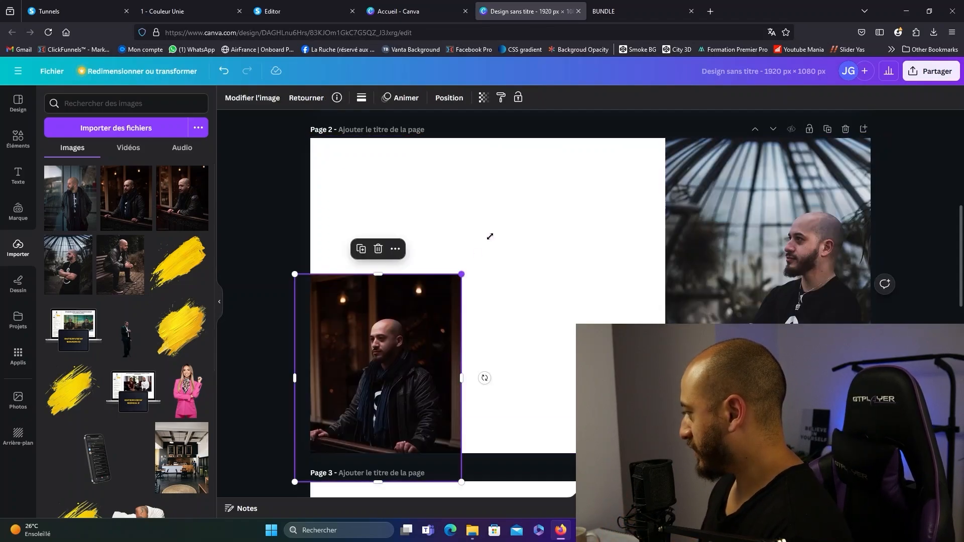
{"action": "left_click_drag", "start_coordinate": [490, 236], "coordinate": [511, 131]}
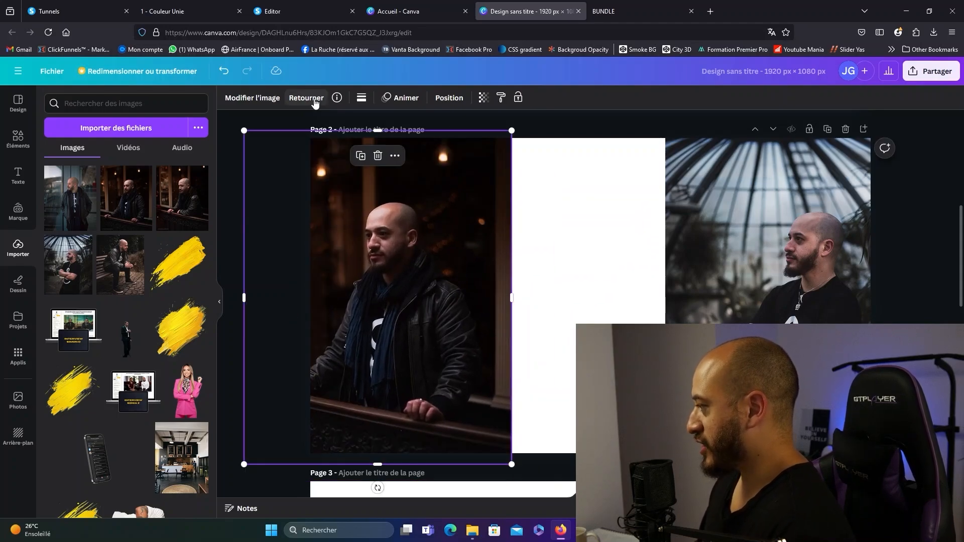
Flip the leather-jacket photo horizontally and narrow both photos to widen the white gap between them.
{"action": "left_click", "coordinate": [314, 101]}
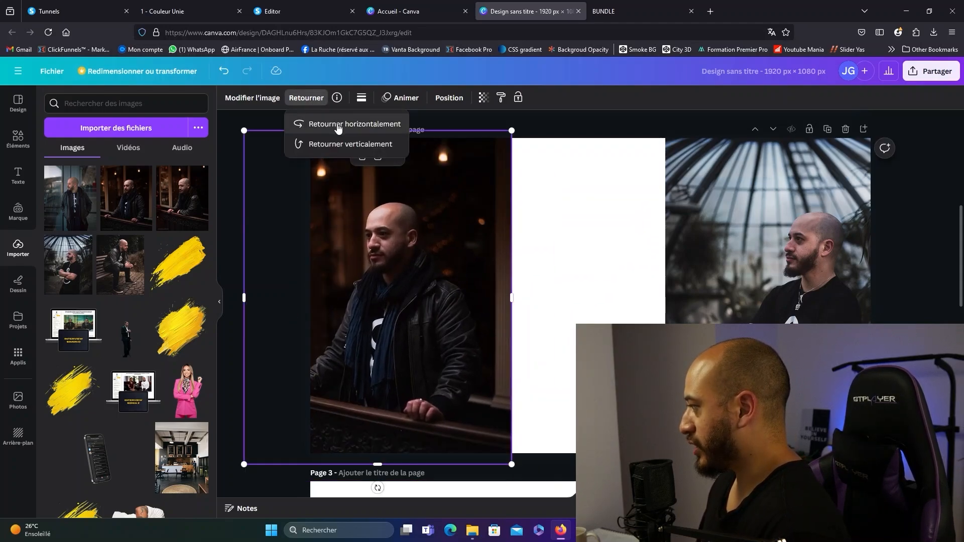
{"action": "left_click", "coordinate": [338, 129]}
{"action": "left_click_drag", "start_coordinate": [511, 298], "coordinate": [490, 296]}
{"action": "left_click_drag", "start_coordinate": [665, 296], "coordinate": [678, 296]}
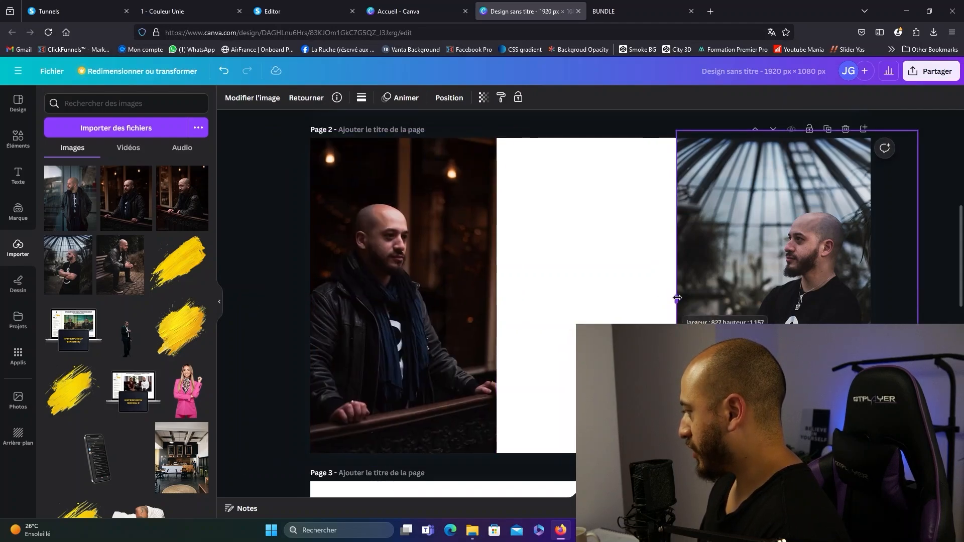
{"action": "left_click", "coordinate": [571, 273]}
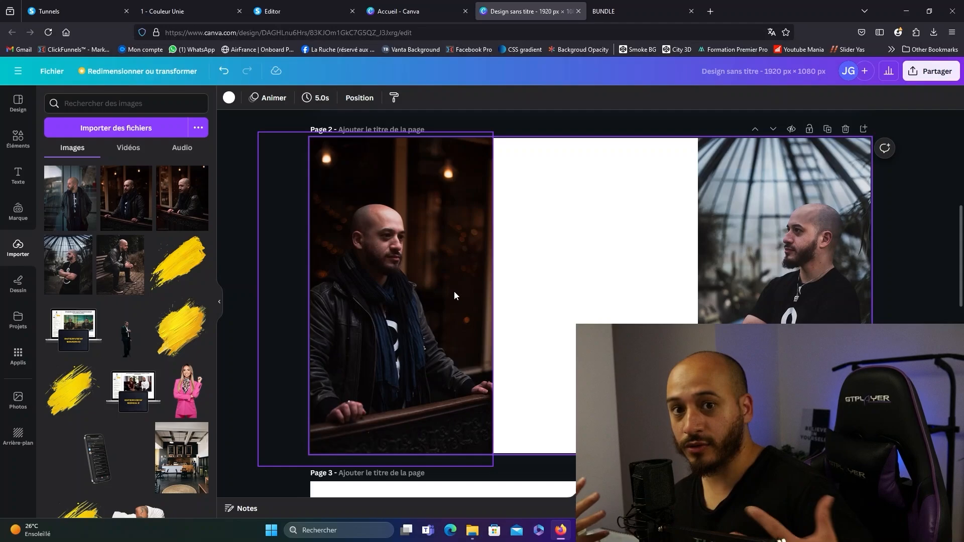
Search the elements for "smoke white" and show all matching illustrations.
{"action": "left_click", "coordinate": [18, 138]}
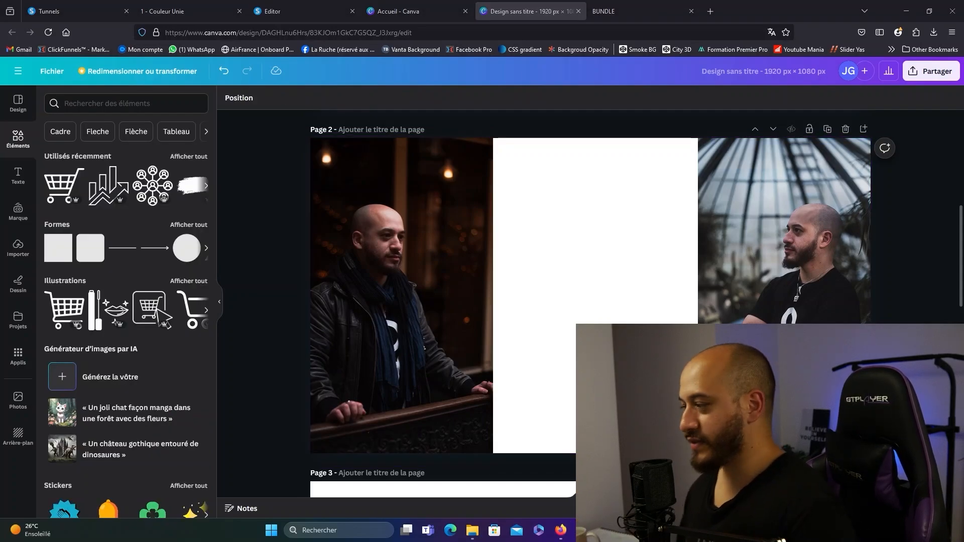
{"action": "left_click", "coordinate": [86, 105]}
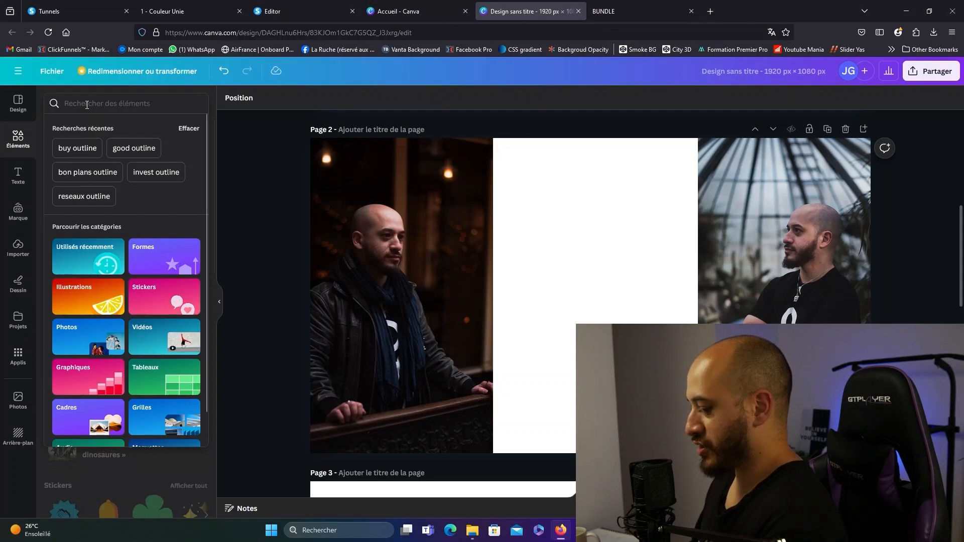
{"action": "type", "text": "smoke white"}
{"action": "key", "text": "Return"}
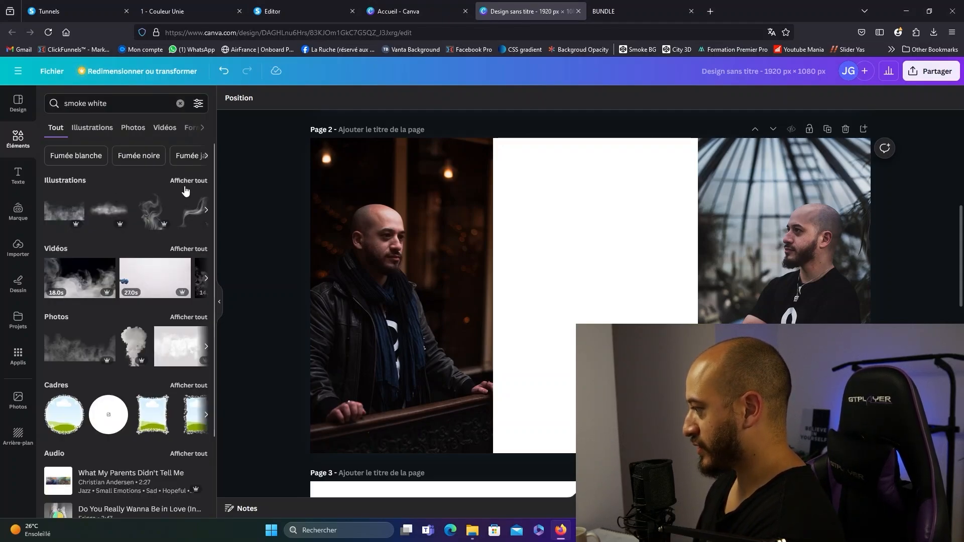
{"action": "left_click", "coordinate": [190, 182]}
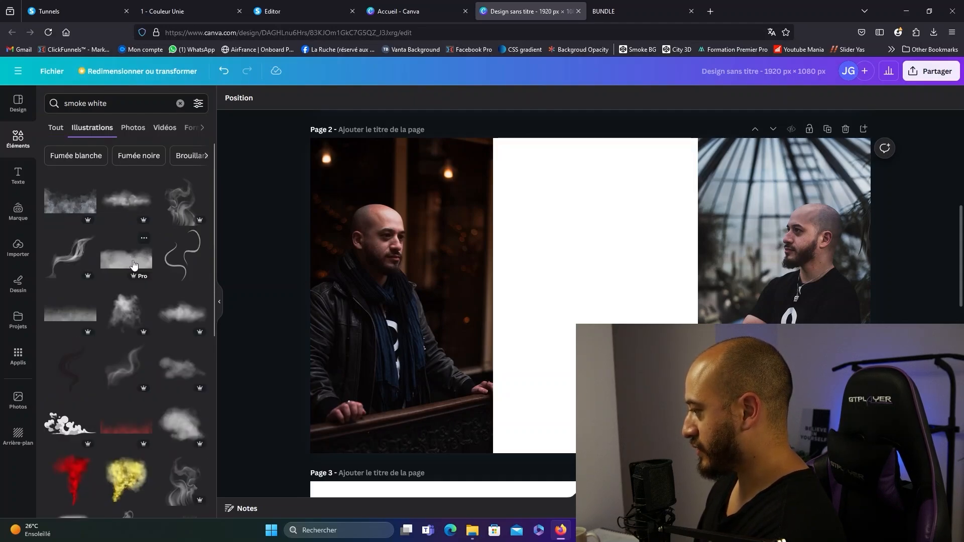
Add the rectangular white smoke illustration, rotate it upright and scale it to page height over the left photo's inner edge.
{"action": "left_click", "coordinate": [133, 265]}
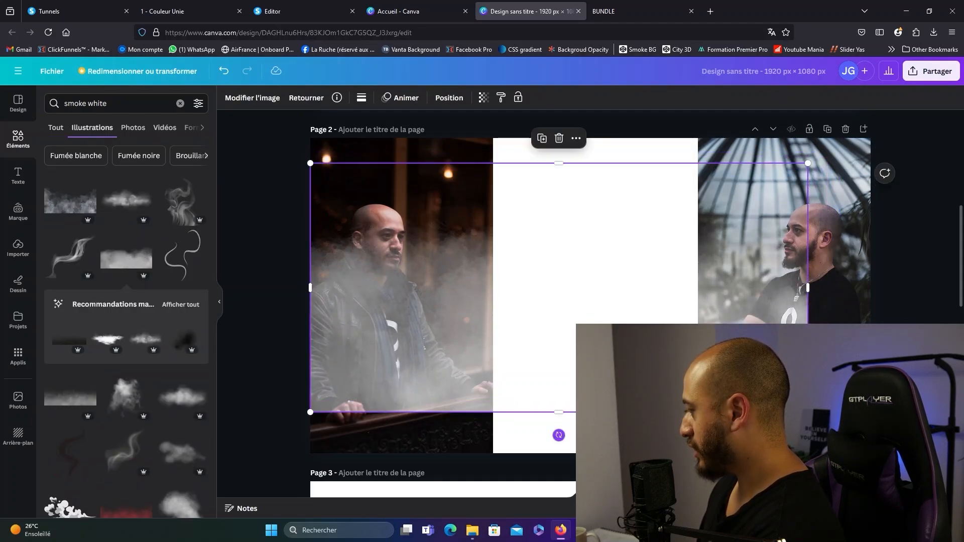
{"action": "left_click_drag", "start_coordinate": [558, 435], "coordinate": [639, 412]}
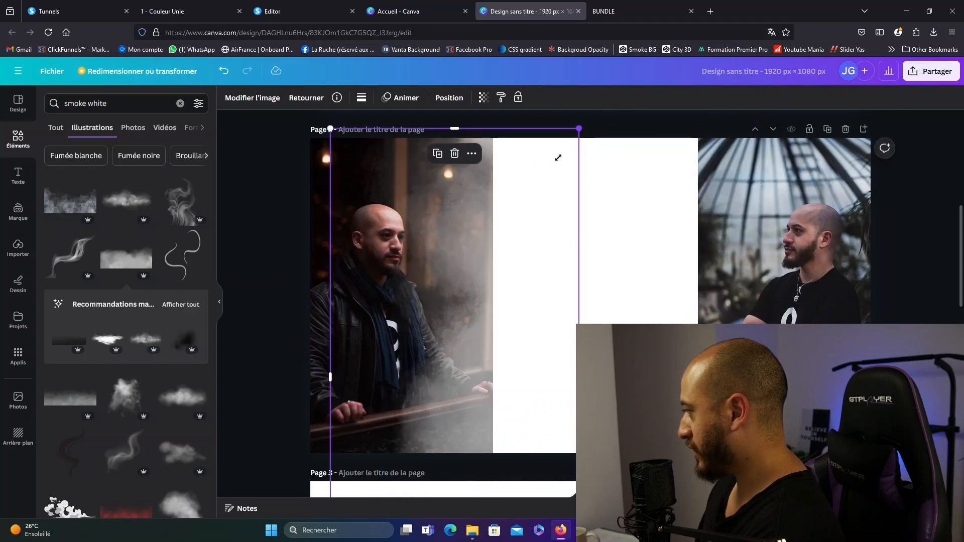
{"action": "left_click_drag", "start_coordinate": [558, 158], "coordinate": [519, 200]}
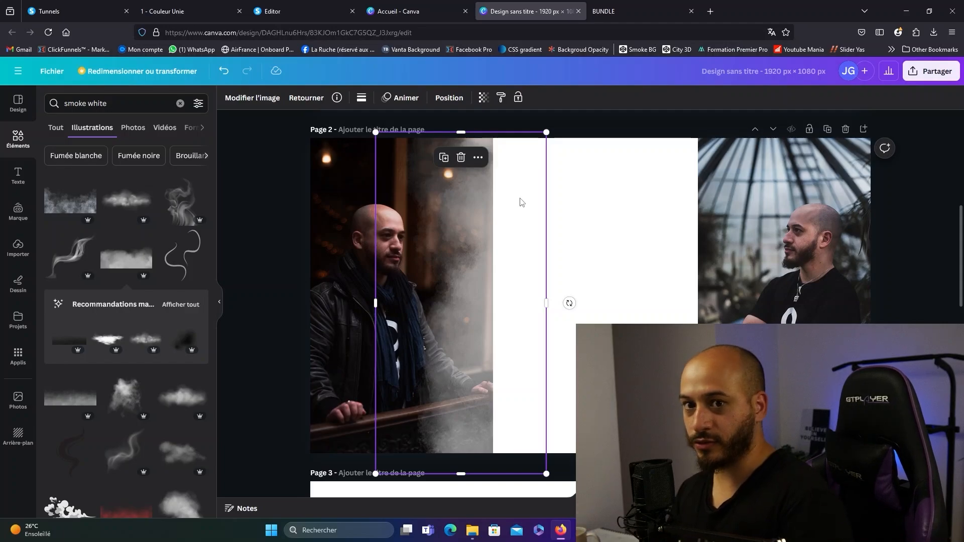
Duplicate the upright smoke and stack the copies over the left photo's inner edge to fade it into white.
{"action": "right_click", "coordinate": [521, 202]}
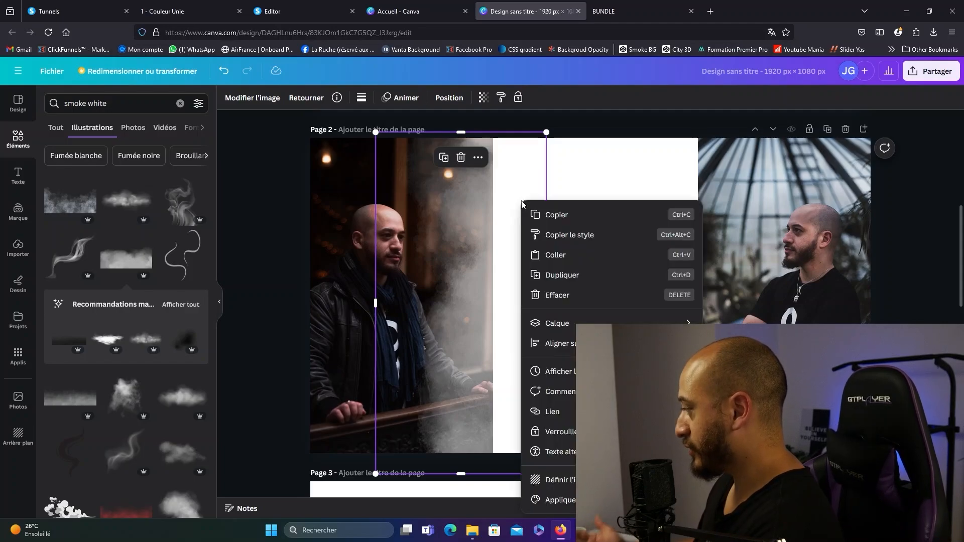
{"action": "left_click", "coordinate": [532, 274]}
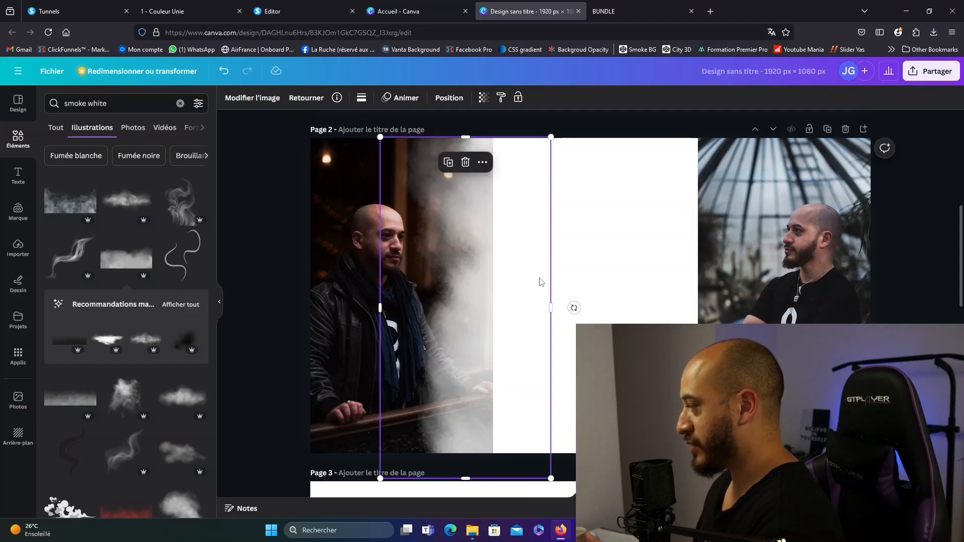
{"action": "left_click_drag", "start_coordinate": [516, 288], "coordinate": [528, 279]}
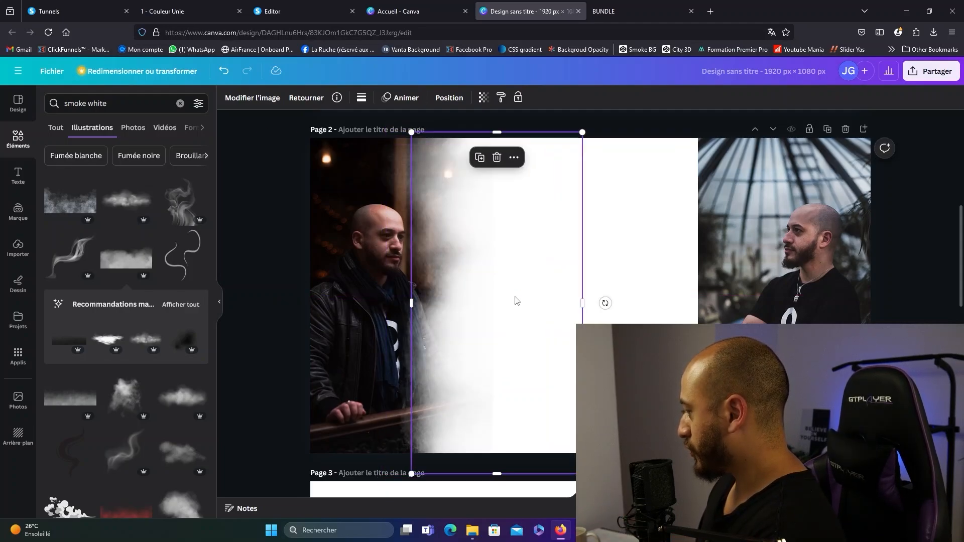
Duplicate the smoke, rotate the copy 180° and layer it with duplicates over the right photo's inner edge.
{"action": "right_click", "coordinate": [515, 300]}
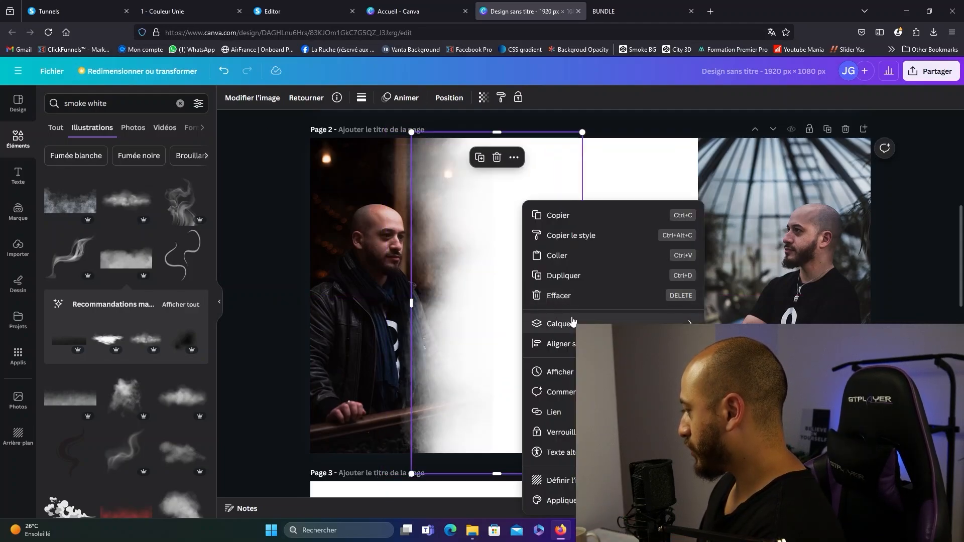
{"action": "left_click", "coordinate": [577, 276]}
{"action": "left_click_drag", "start_coordinate": [577, 279], "coordinate": [685, 287]}
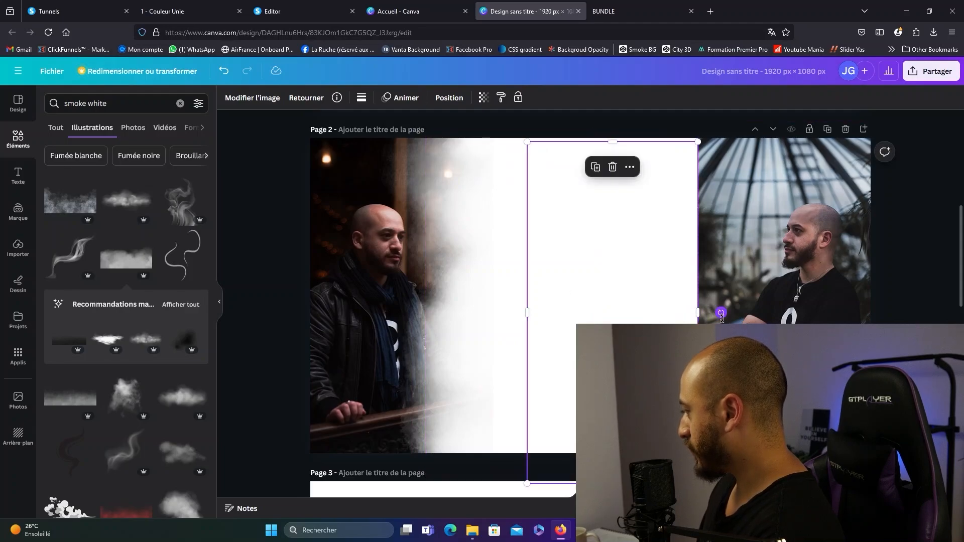
{"action": "left_click_drag", "start_coordinate": [721, 313], "coordinate": [535, 311]}
{"action": "left_click_drag", "start_coordinate": [574, 267], "coordinate": [659, 258]}
{"action": "right_click", "coordinate": [660, 249]}
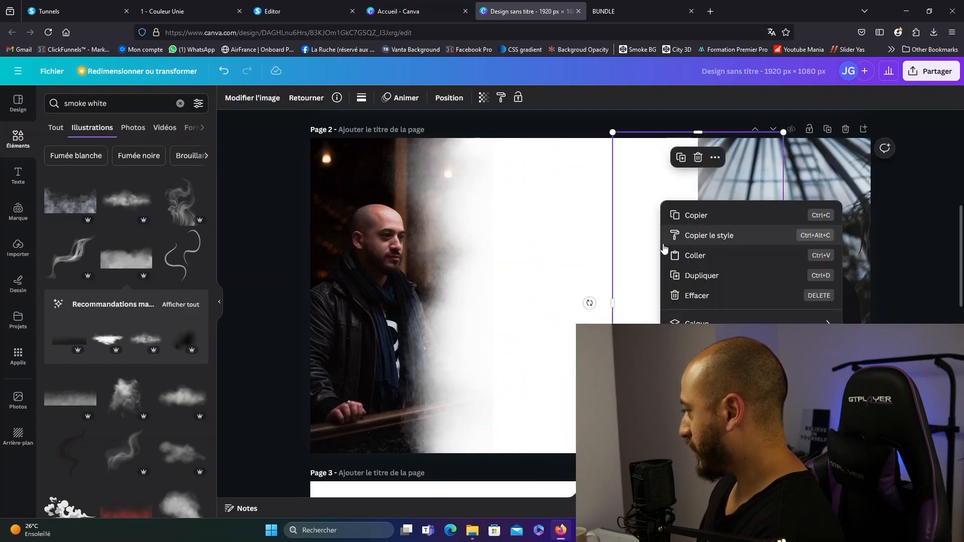
{"action": "left_click", "coordinate": [684, 275]}
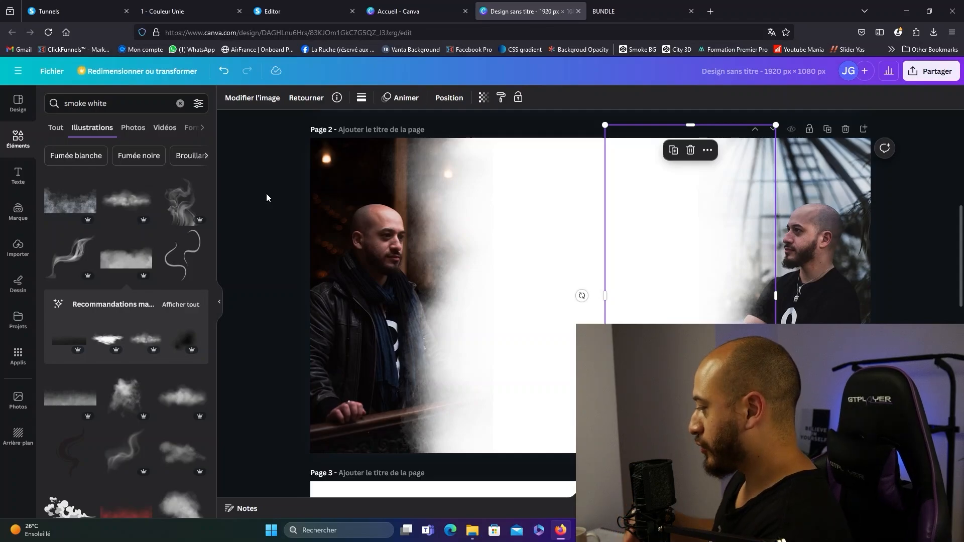
Duplicate the left smoke, tilt the copy and position it over the left photo's lower corner.
{"action": "right_click", "coordinate": [497, 202]}
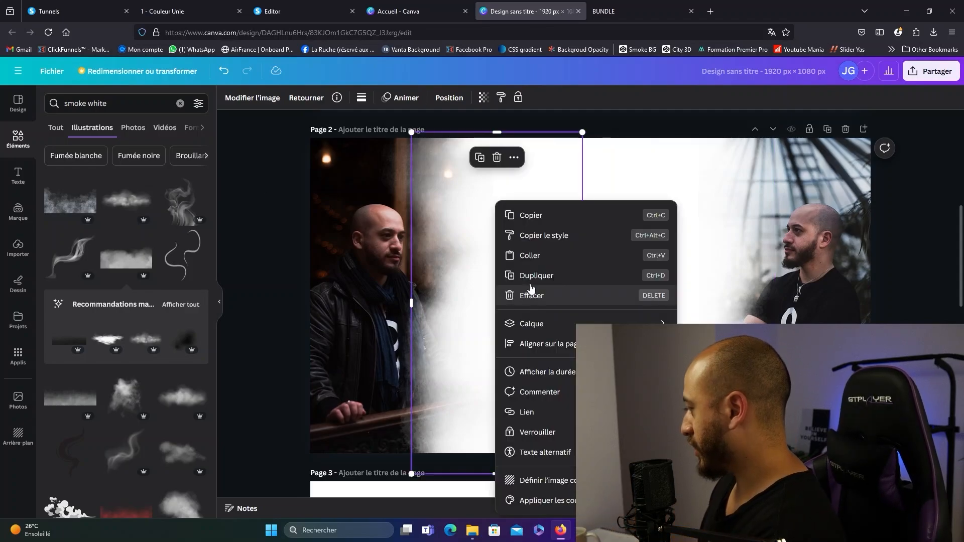
{"action": "left_click", "coordinate": [510, 277]}
{"action": "left_click_drag", "start_coordinate": [510, 302], "coordinate": [417, 367]}
{"action": "left_click_drag", "start_coordinate": [520, 384], "coordinate": [485, 395]}
Duplicate the tilted smoke, move the copy over the left photo's upper corner and adjust its rotation.
{"action": "right_click", "coordinate": [470, 386]}
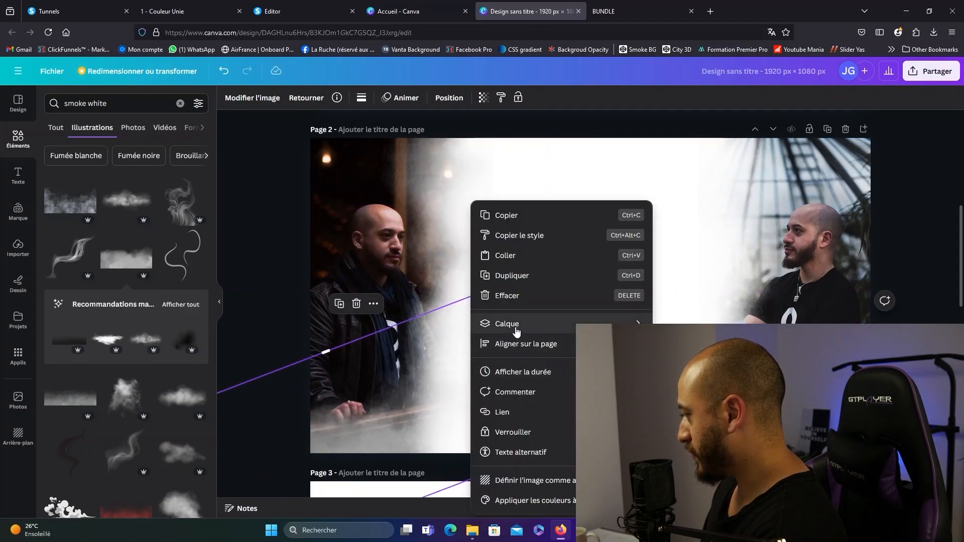
{"action": "left_click", "coordinate": [513, 275]}
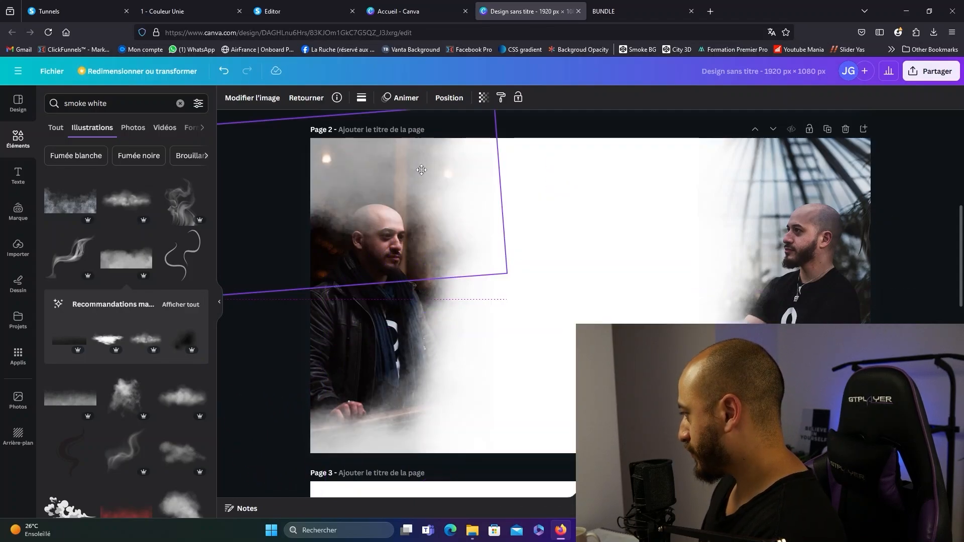
{"action": "left_click_drag", "start_coordinate": [421, 170], "coordinate": [421, 165]}
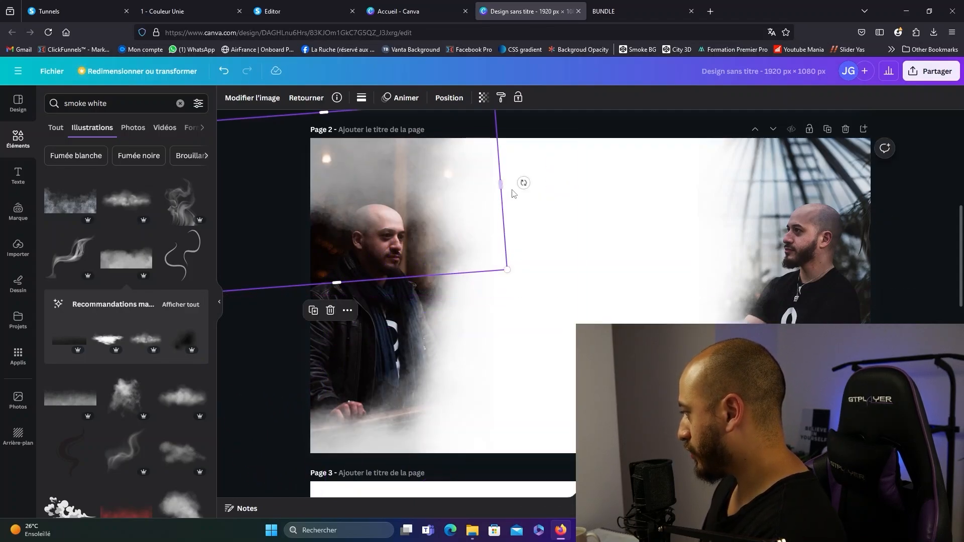
{"action": "left_click_drag", "start_coordinate": [522, 185], "coordinate": [526, 196]}
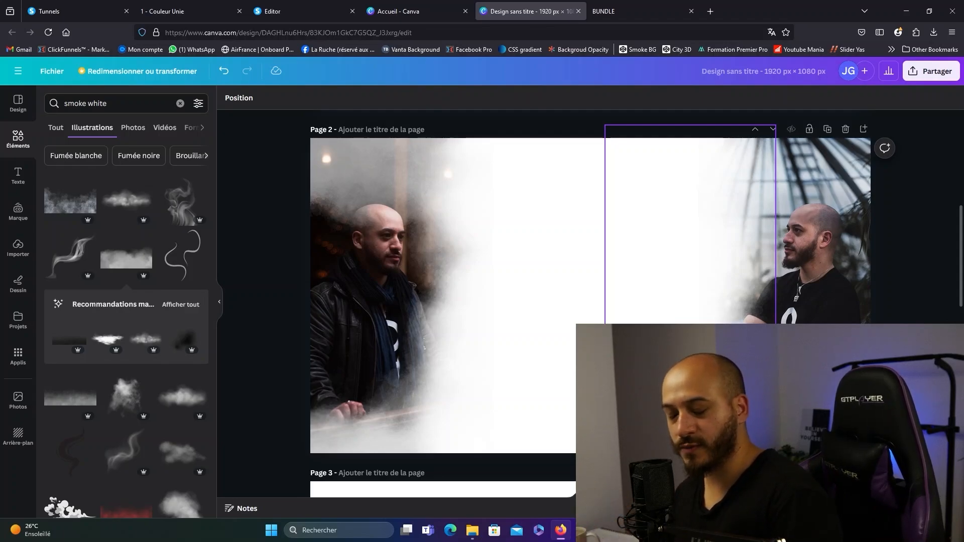
Lower the transparency value of the right photo slightly and set the left photo's transparency to 80.
{"action": "left_click", "coordinate": [808, 321]}
{"action": "left_click", "coordinate": [486, 100]}
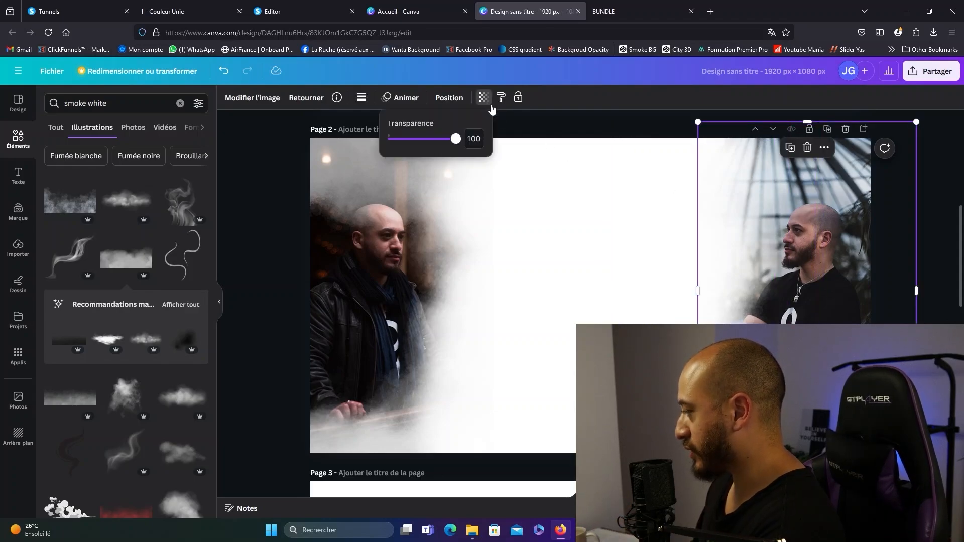
{"action": "left_click_drag", "start_coordinate": [455, 142], "coordinate": [442, 147]}
{"action": "left_click", "coordinate": [406, 221]}
{"action": "left_click", "coordinate": [485, 99]}
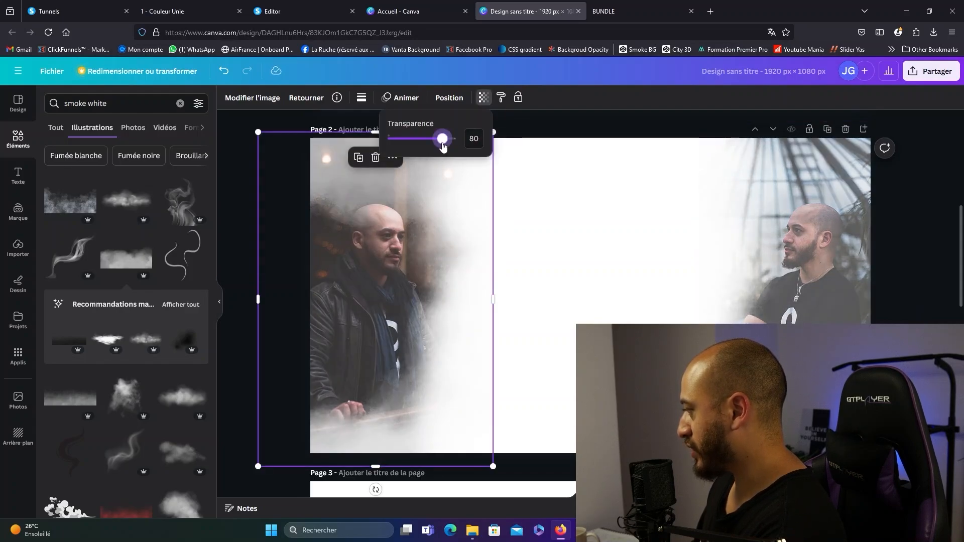
{"action": "left_click", "coordinate": [907, 157]}
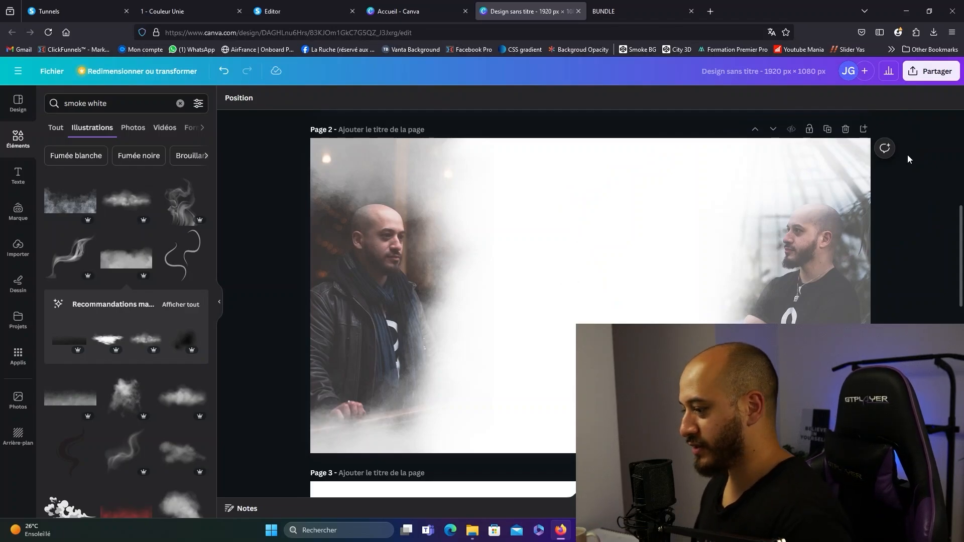
Download only the current page (page 2) as a compressed PNG.
{"action": "left_click", "coordinate": [930, 75]}
{"action": "left_click", "coordinate": [813, 320]}
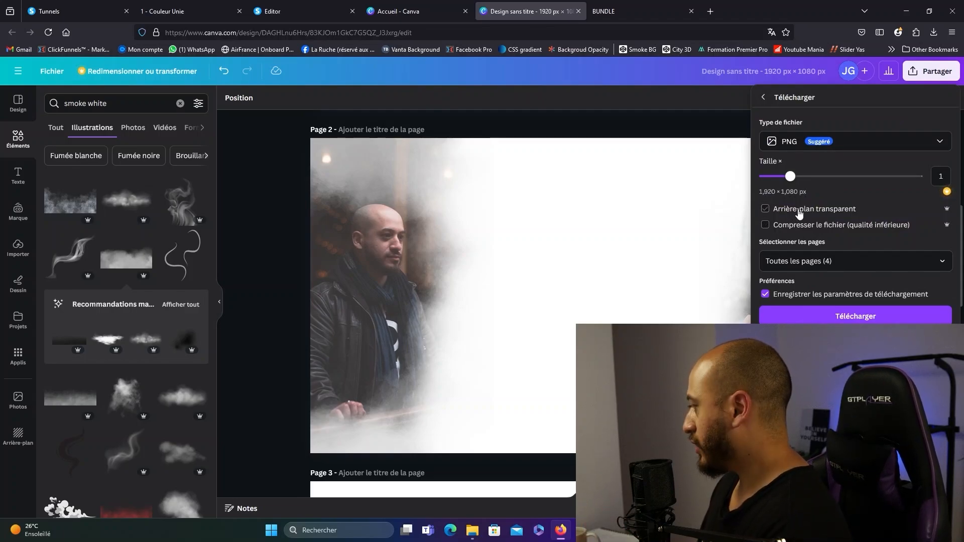
{"action": "left_click", "coordinate": [814, 227]}
{"action": "left_click", "coordinate": [818, 261]}
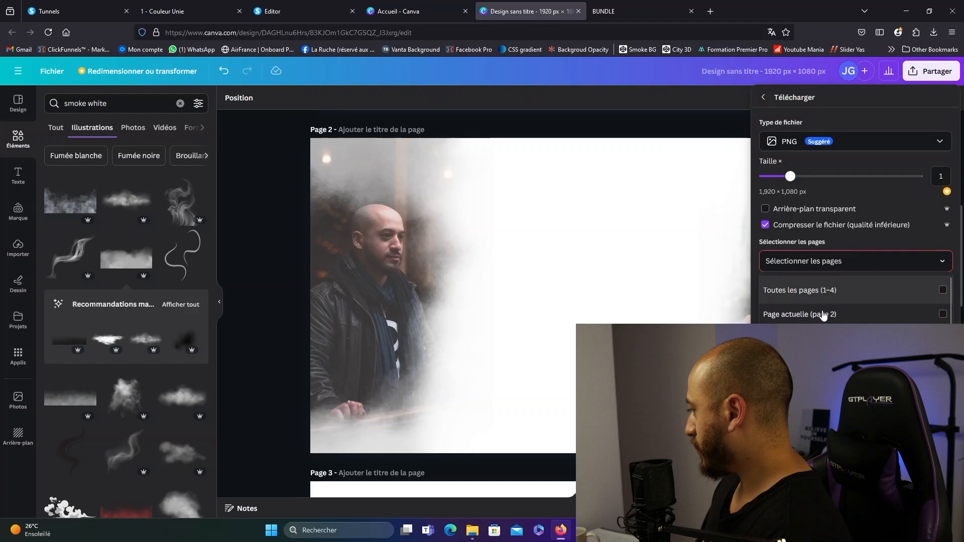
{"action": "left_click", "coordinate": [830, 318]}
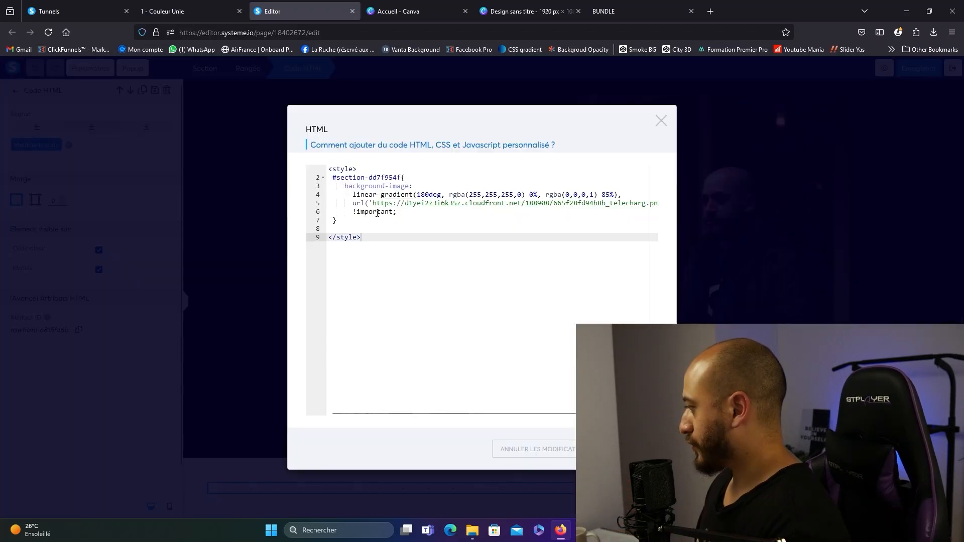
In the systeme.io editor, replace the section's background-image CSS rule with Designsanstitre7.png as the section background, filled to 100% width.
{"action": "left_click_drag", "start_coordinate": [388, 216], "coordinate": [342, 187]}
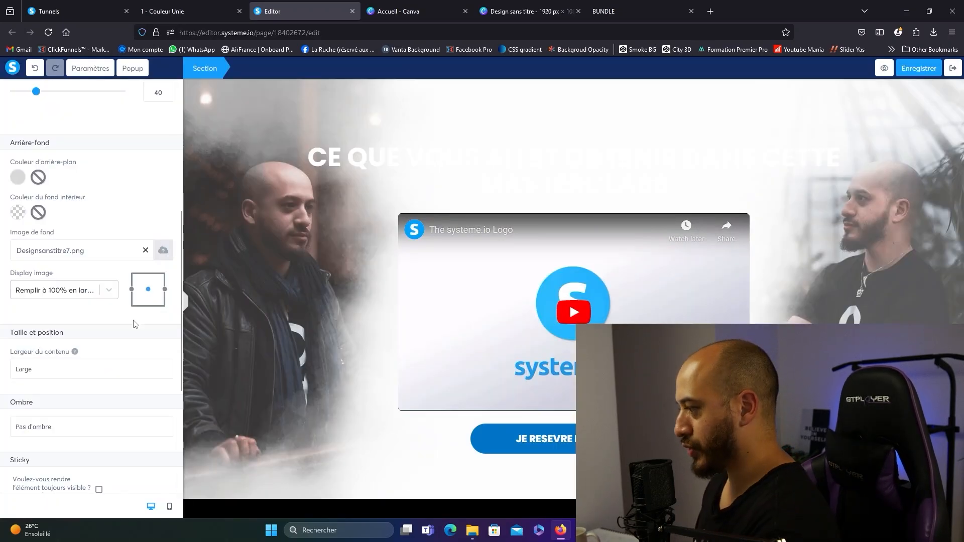
{"action": "left_click", "coordinate": [106, 299]}
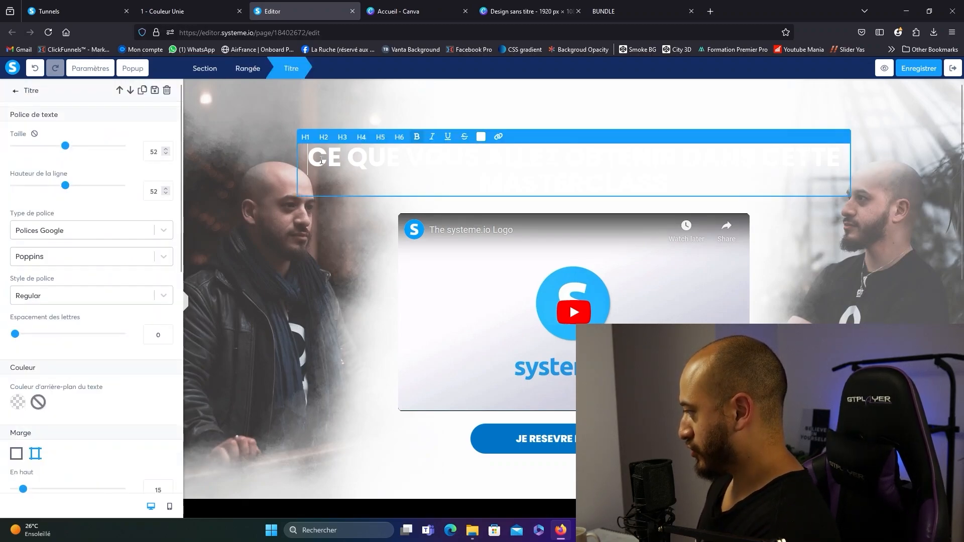
Select the entire headline text above the video and save the page.
{"action": "left_click_drag", "start_coordinate": [307, 159], "coordinate": [805, 195]}
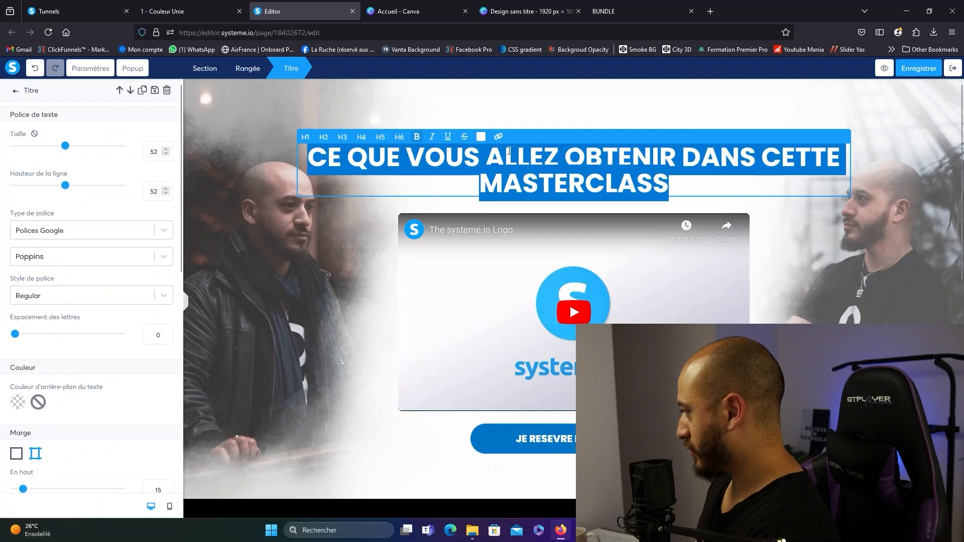
{"action": "left_click", "coordinate": [908, 67]}
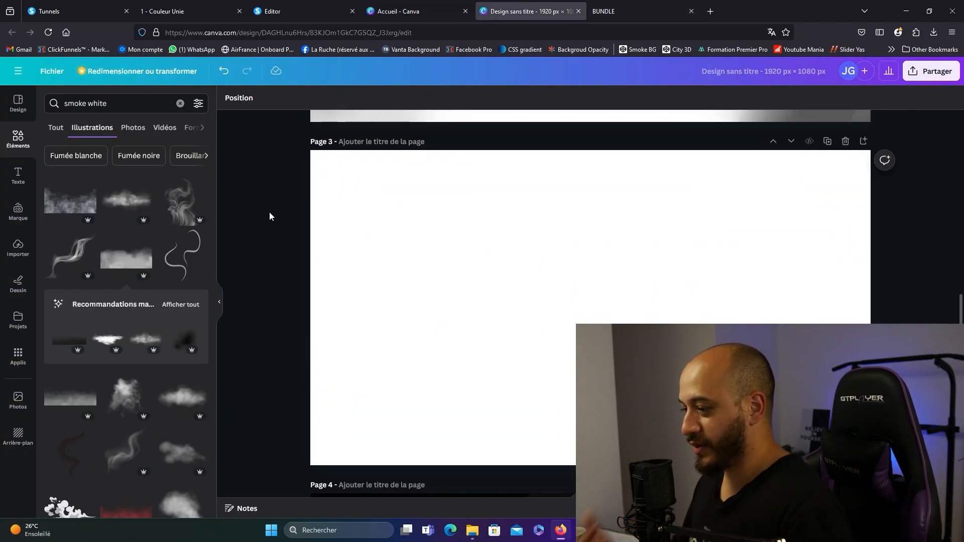
In Canva, add the uploaded cut-out photo of the man in the dark jacket to page 3, enlarged against the page's right edge.
{"action": "left_click", "coordinate": [26, 250]}
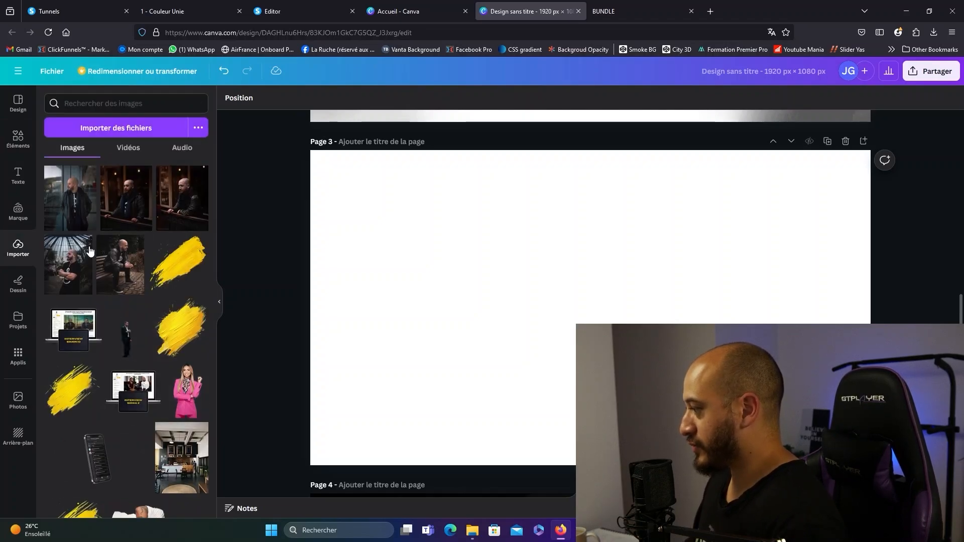
{"action": "scroll", "coordinate": [157, 296], "scroll_direction": "down", "scroll_amount": 10}
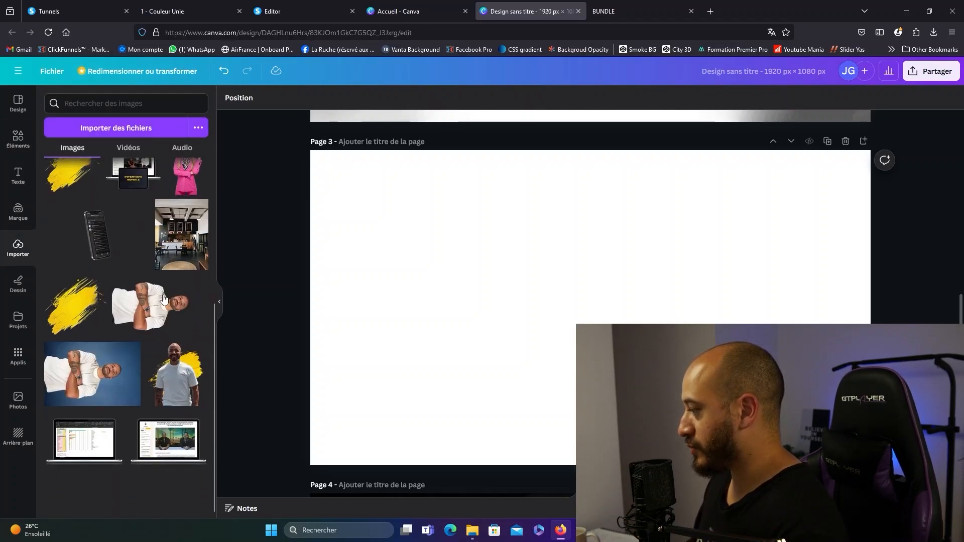
{"action": "scroll", "coordinate": [154, 310], "scroll_direction": "down", "scroll_amount": 15}
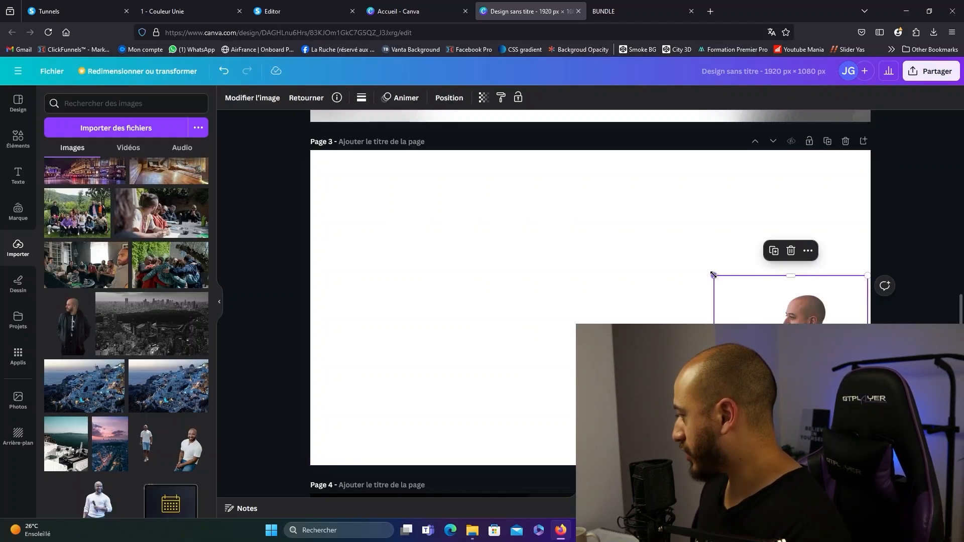
{"action": "left_click_drag", "start_coordinate": [714, 274], "coordinate": [641, 180]}
{"action": "left_click_drag", "start_coordinate": [769, 313], "coordinate": [788, 305]}
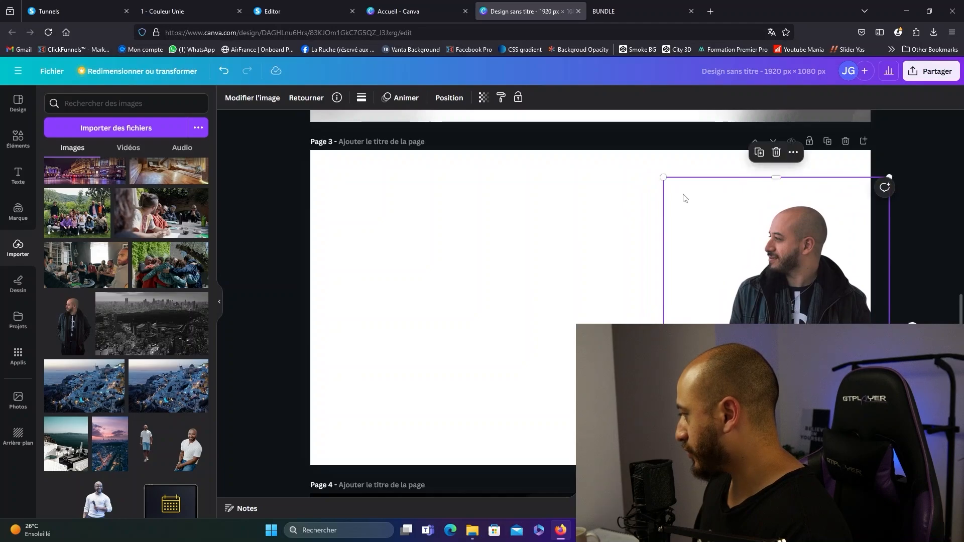
Set the background colour of page 3 to black.
{"action": "left_click", "coordinate": [653, 193]}
{"action": "left_click", "coordinate": [229, 98]}
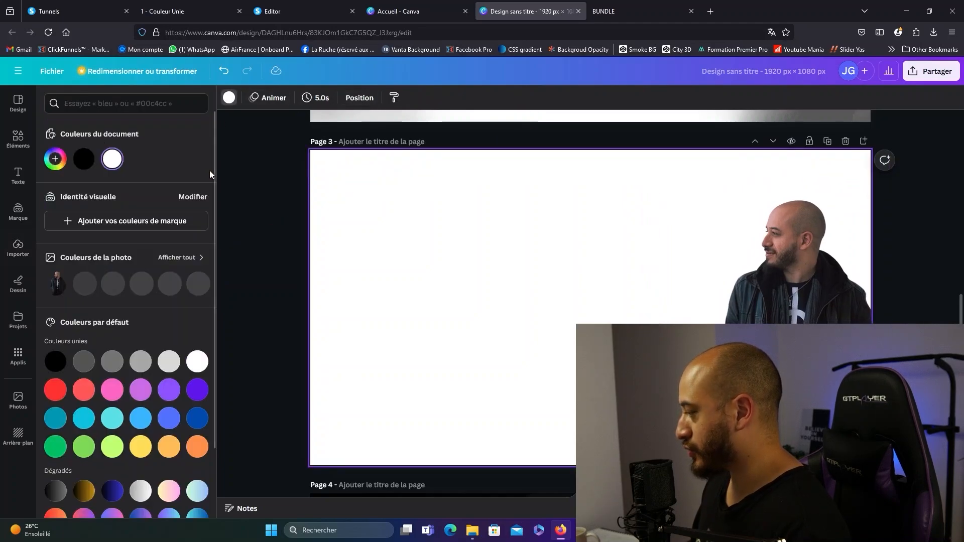
{"action": "left_click", "coordinate": [83, 159]}
{"action": "left_click", "coordinate": [264, 250]}
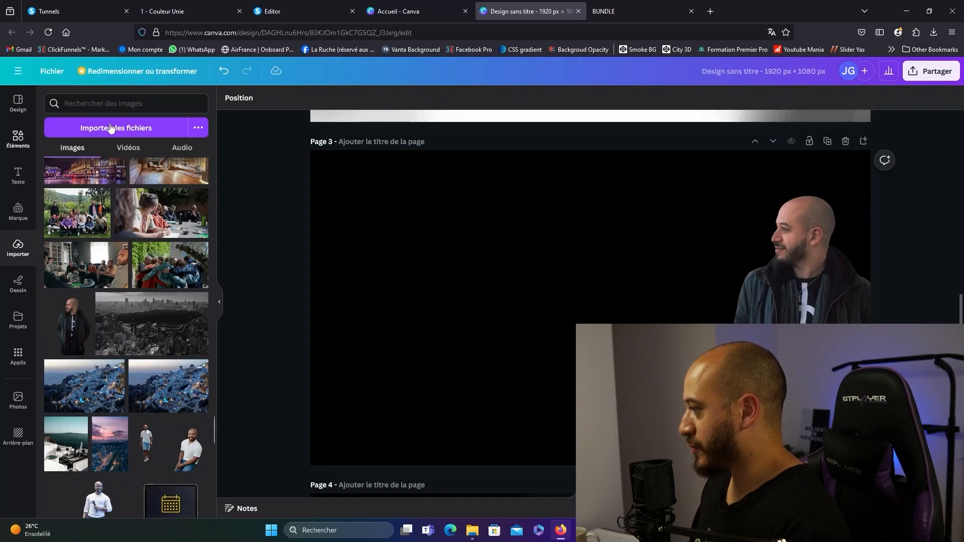
Search the elements for "3d violet" and place the floating purple cubes on the left side of page 3.
{"action": "left_click", "coordinate": [18, 140]}
{"action": "left_click", "coordinate": [120, 104]}
{"action": "key", "text": "ctrl+a"}
{"action": "type", "text": "3"}
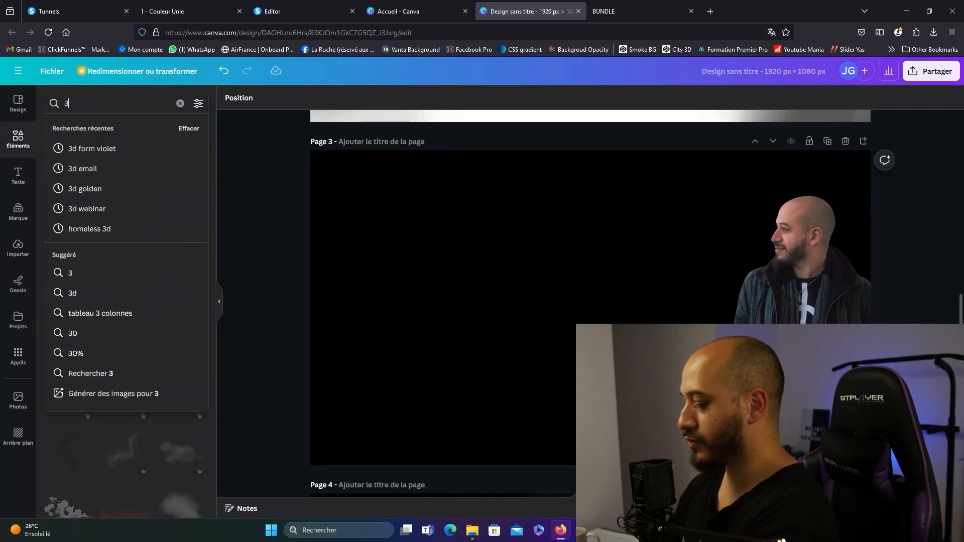
{"action": "type", "text": "d violet"}
{"action": "key", "text": "Return"}
{"action": "scroll", "coordinate": [140, 275], "scroll_direction": "down", "scroll_amount": 3}
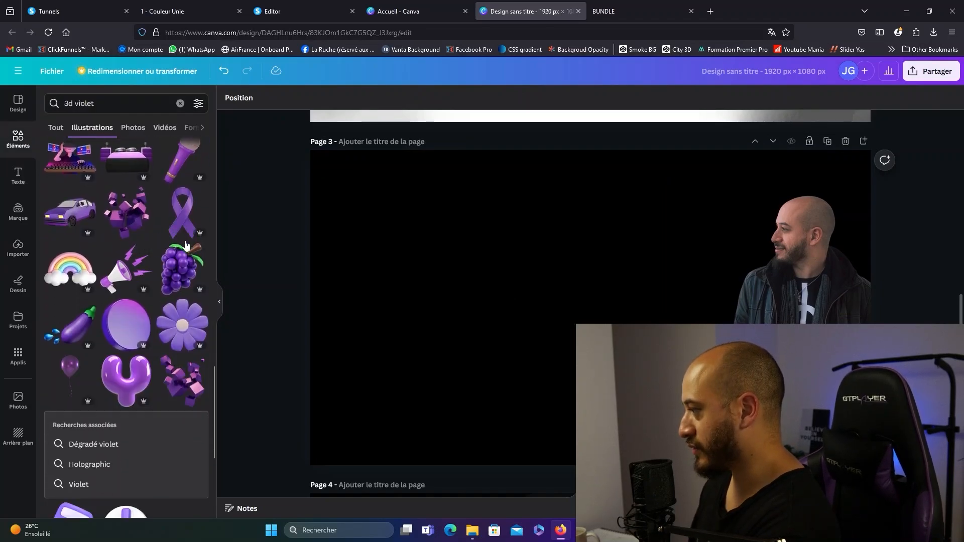
{"action": "left_click", "coordinate": [132, 221]}
{"action": "left_click_drag", "start_coordinate": [433, 331], "coordinate": [412, 300]}
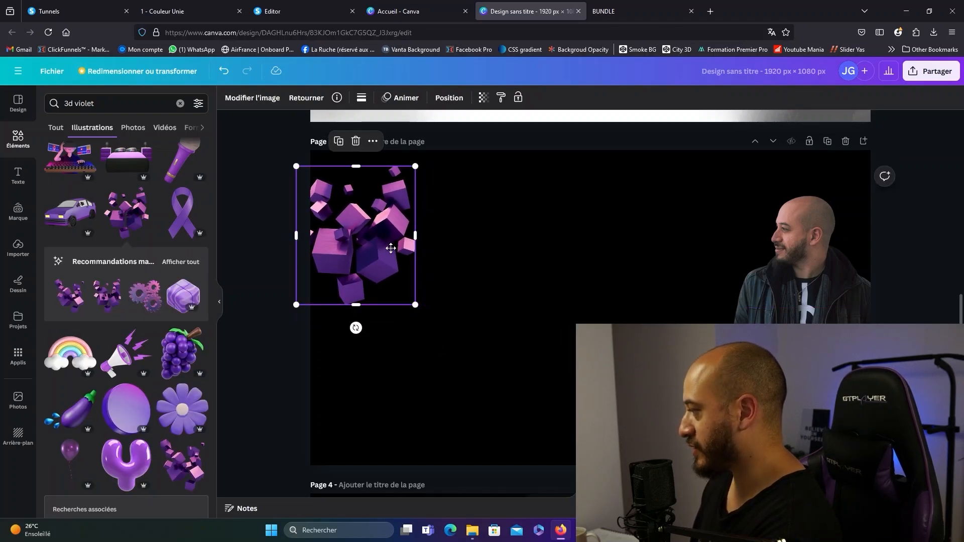
{"action": "left_click_drag", "start_coordinate": [391, 247], "coordinate": [414, 322]}
Search the elements for "gradient radial violet" and place the soft purple radial glow, resized, over the man's photo.
{"action": "left_click_drag", "start_coordinate": [101, 103], "coordinate": [53, 104]}
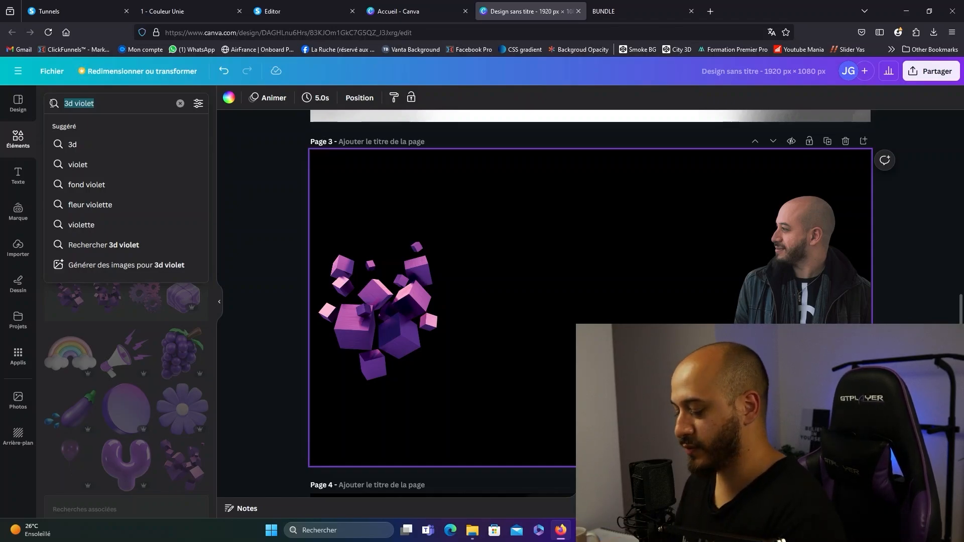
{"action": "type", "text": "gradient raidial violet"}
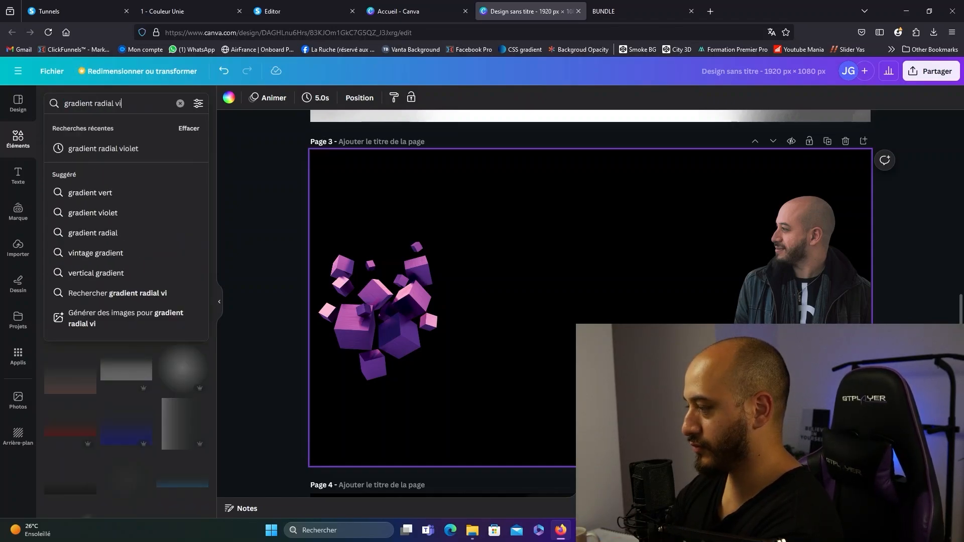
{"action": "key", "text": "Return"}
{"action": "left_click", "coordinate": [71, 213]}
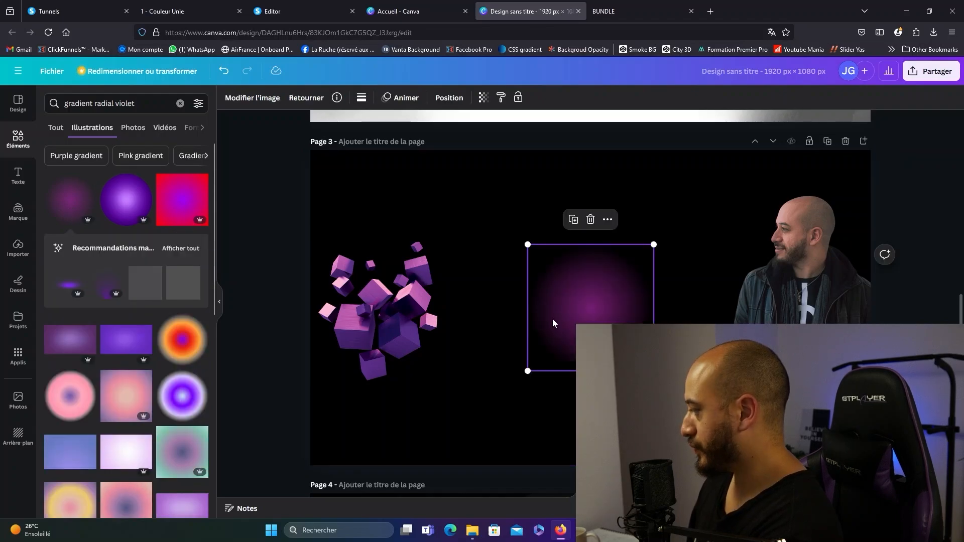
{"action": "left_click_drag", "start_coordinate": [553, 323], "coordinate": [803, 353]}
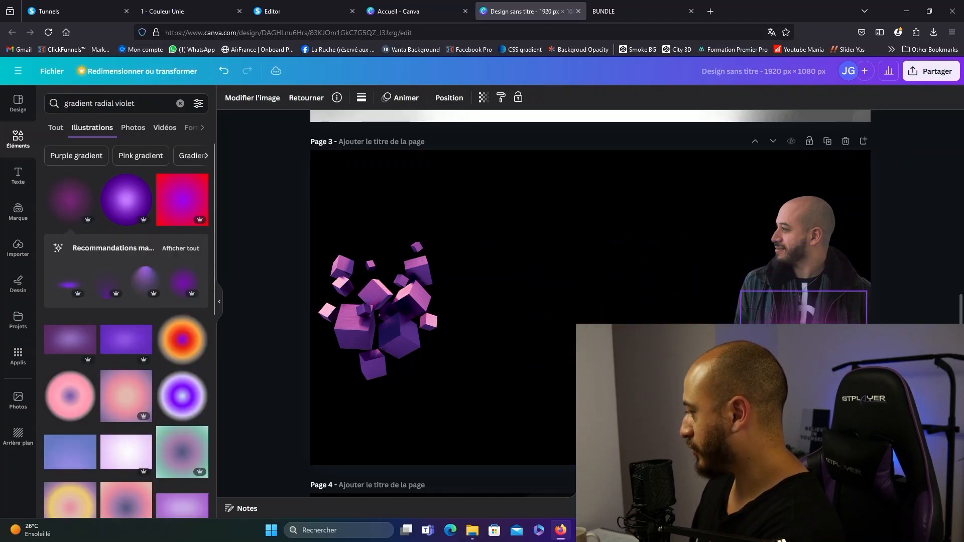
{"action": "mouse_move", "coordinate": [740, 291]}
{"action": "left_mouse_down"}
{"action": "mouse_move", "coordinate": [672, 247]}
{"action": "mouse_move", "coordinate": [732, 299]}
{"action": "mouse_move", "coordinate": [756, 299]}
{"action": "left_mouse_up"}
Set the purple glow's transparency to 68 and place it, enlarged, behind the slightly repositioned photo of the man.
{"action": "left_click", "coordinate": [482, 100]}
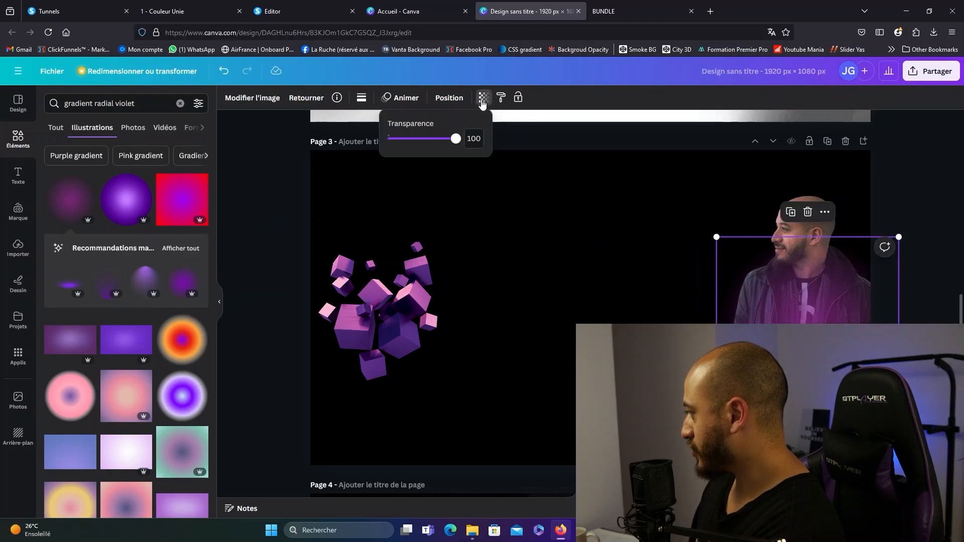
{"action": "left_click_drag", "start_coordinate": [456, 141], "coordinate": [436, 146]}
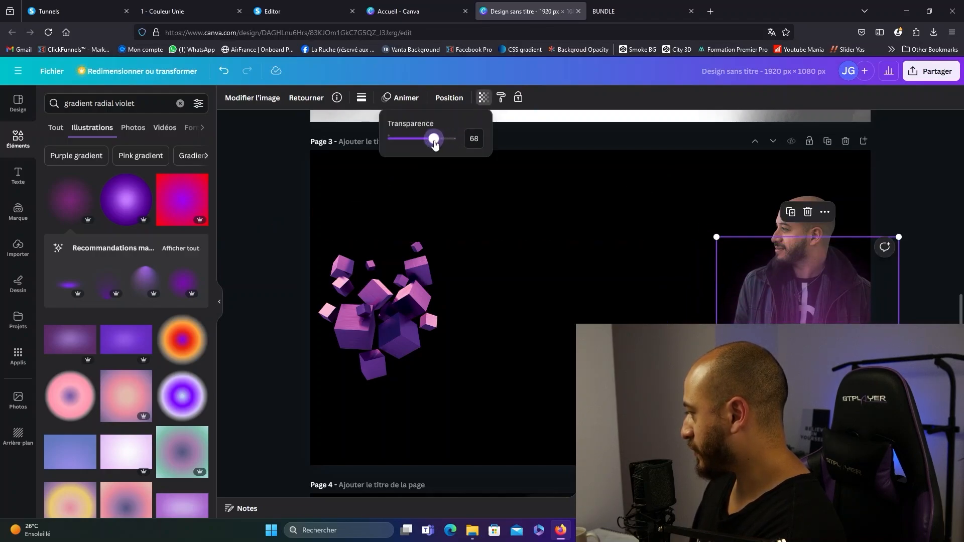
{"action": "left_click_drag", "start_coordinate": [717, 236], "coordinate": [674, 212]}
{"action": "right_click", "coordinate": [793, 295]}
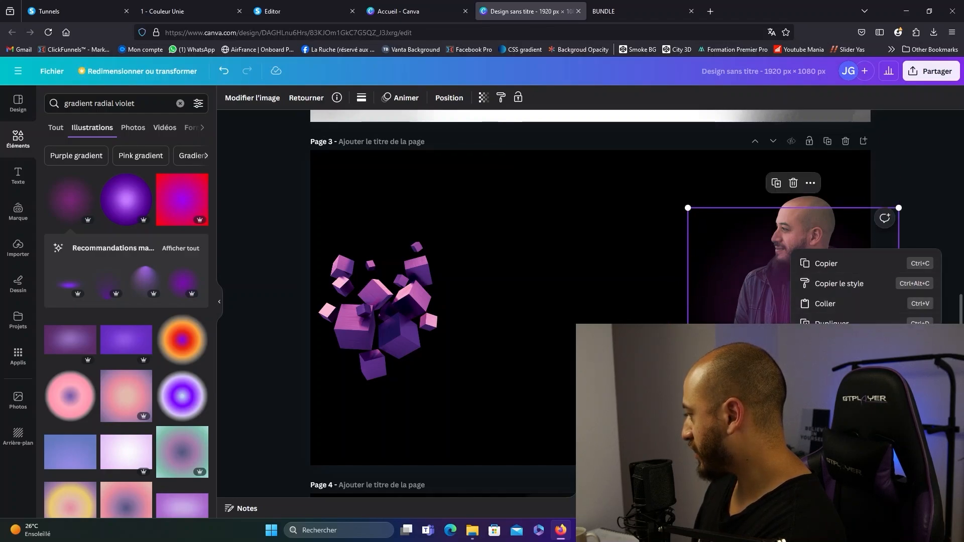
{"action": "left_click", "coordinate": [728, 412]}
{"action": "left_click_drag", "start_coordinate": [763, 397], "coordinate": [758, 390]}
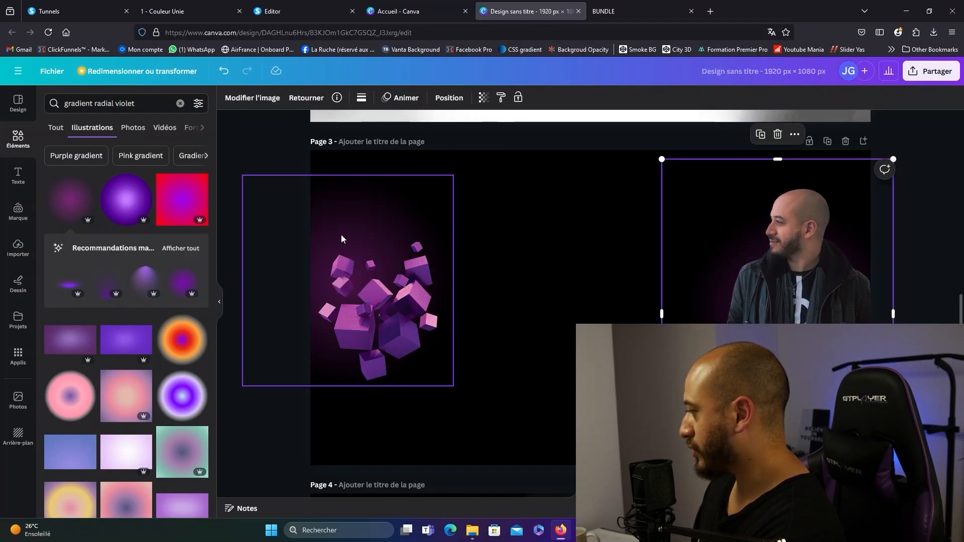
Center the copy of the purple glow around the cubes and set its transparency to 36.
{"action": "left_click_drag", "start_coordinate": [341, 239], "coordinate": [344, 252]}
{"action": "left_click", "coordinate": [482, 97]}
{"action": "left_click_drag", "start_coordinate": [454, 138], "coordinate": [421, 140]}
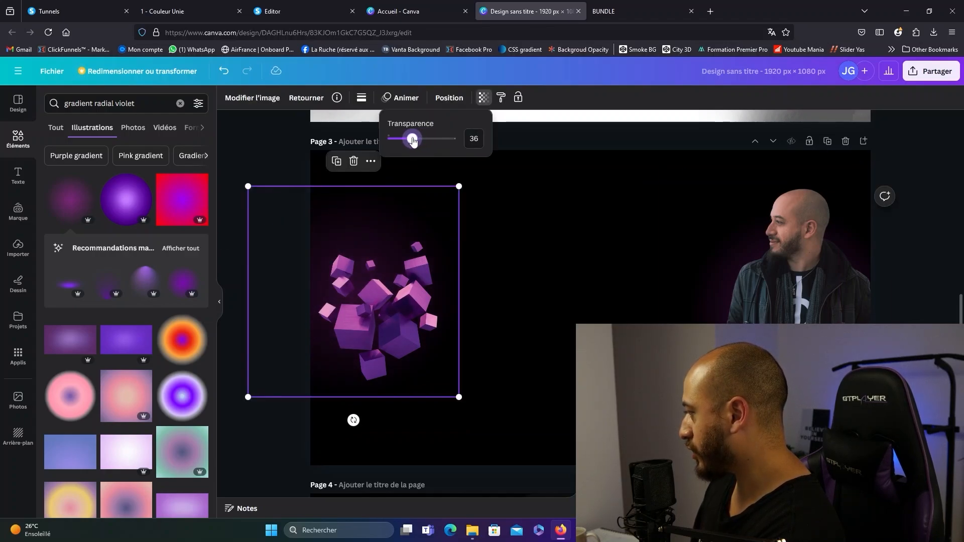
{"action": "left_click", "coordinate": [928, 162]}
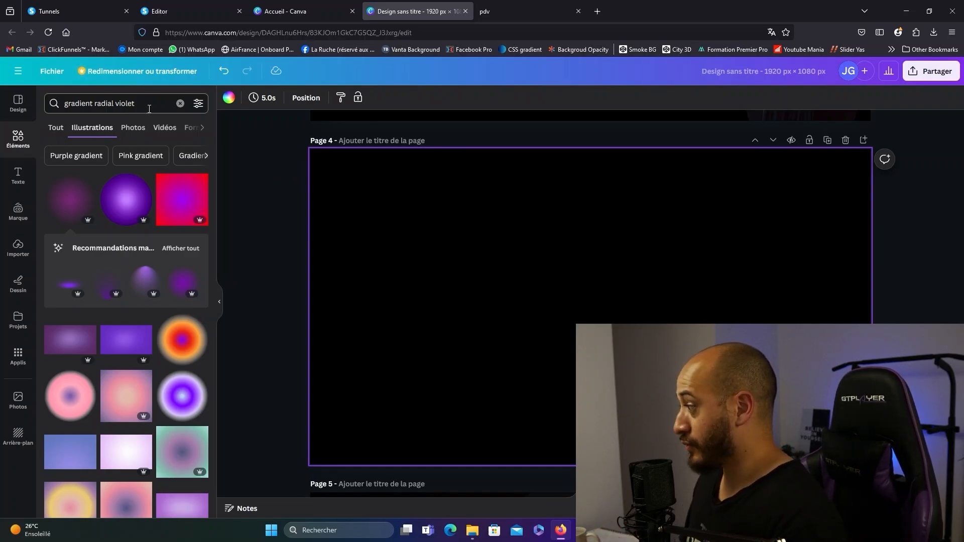
Search the elements for "patterns" and cover page 4 with the gold geometric line pattern, scaled to full page height and duplicated alongside.
{"action": "left_click_drag", "start_coordinate": [137, 103], "coordinate": [62, 104]}
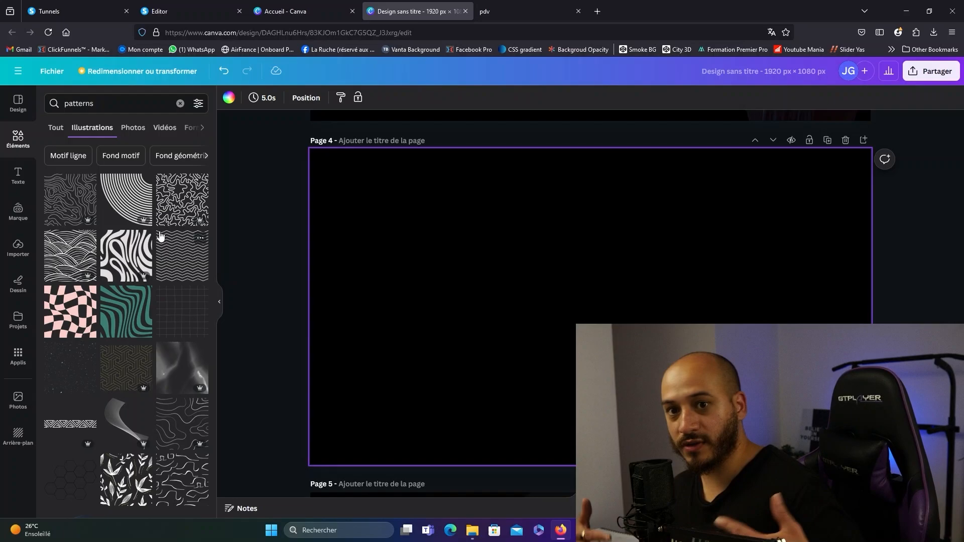
{"action": "left_click", "coordinate": [132, 373]}
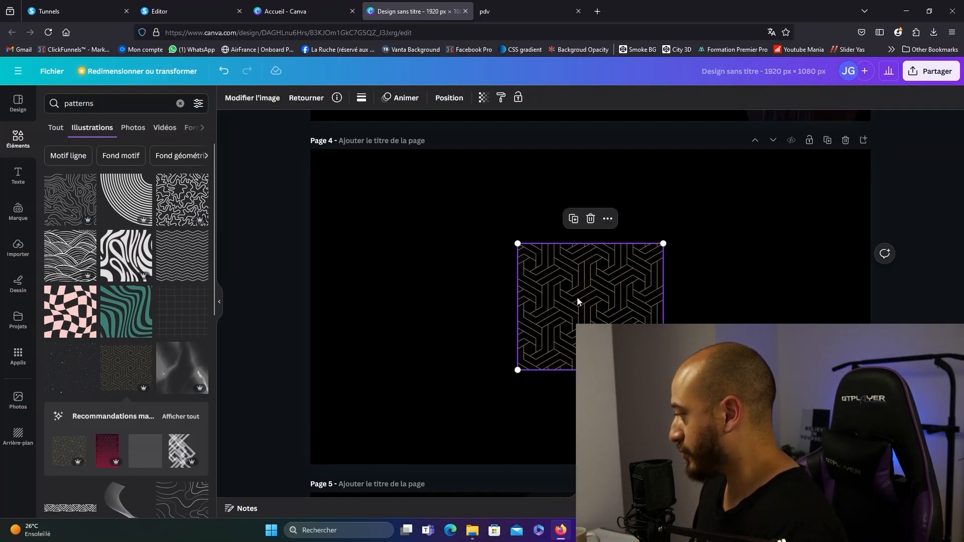
{"action": "left_click_drag", "start_coordinate": [555, 301], "coordinate": [370, 390]}
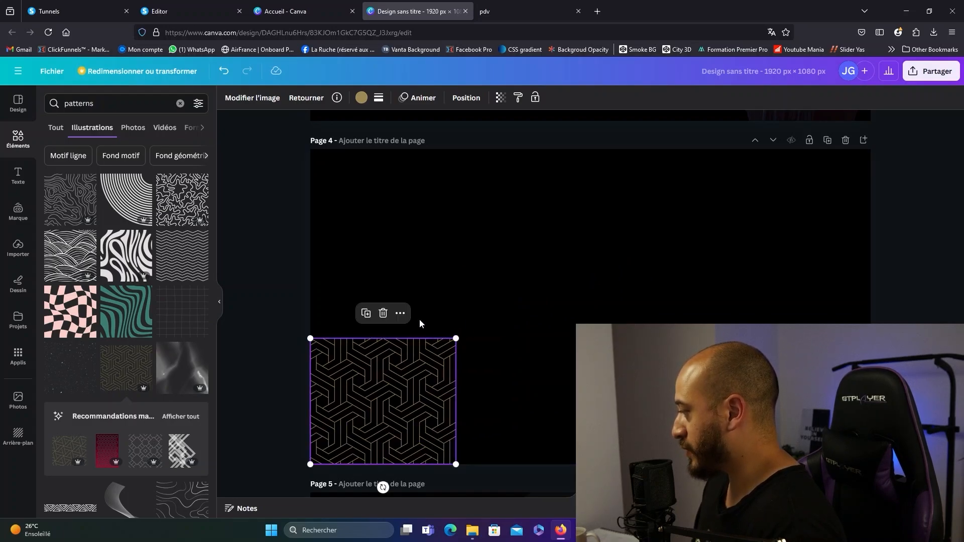
{"action": "left_click_drag", "start_coordinate": [455, 340], "coordinate": [674, 149]}
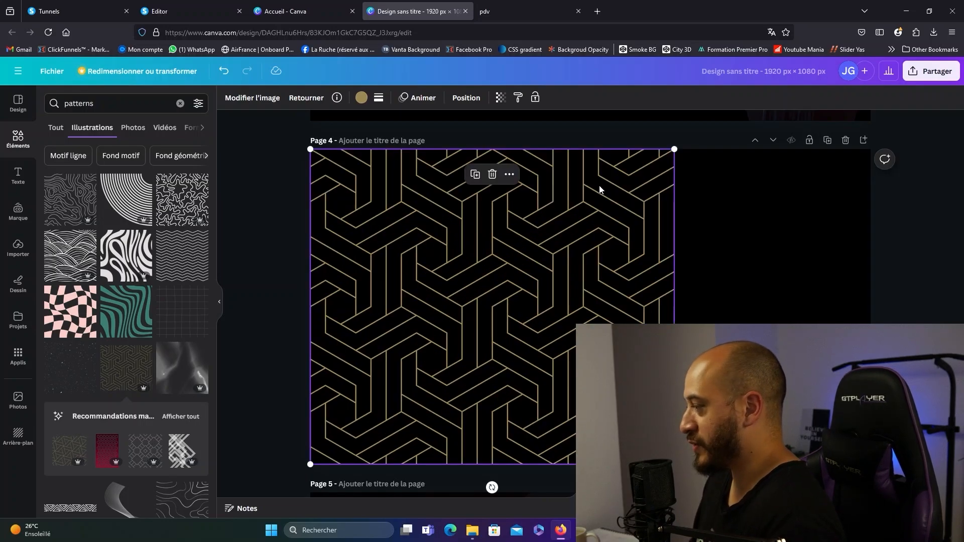
{"action": "key", "text": "ctrl+d"}
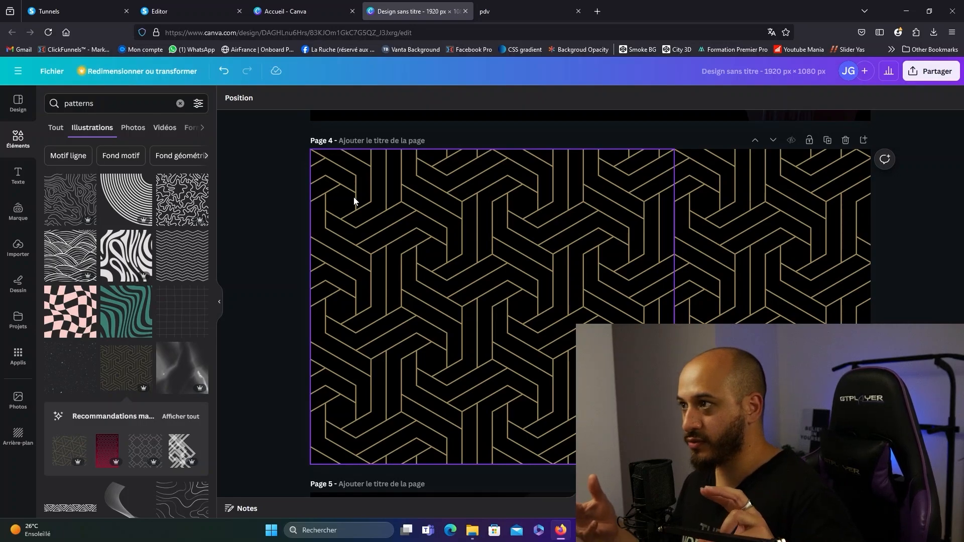
Recolour the gold line pattern on page 4 white and set the left tile's transparency to 11.
{"action": "left_click", "coordinate": [378, 181]}
{"action": "left_click", "coordinate": [361, 99]}
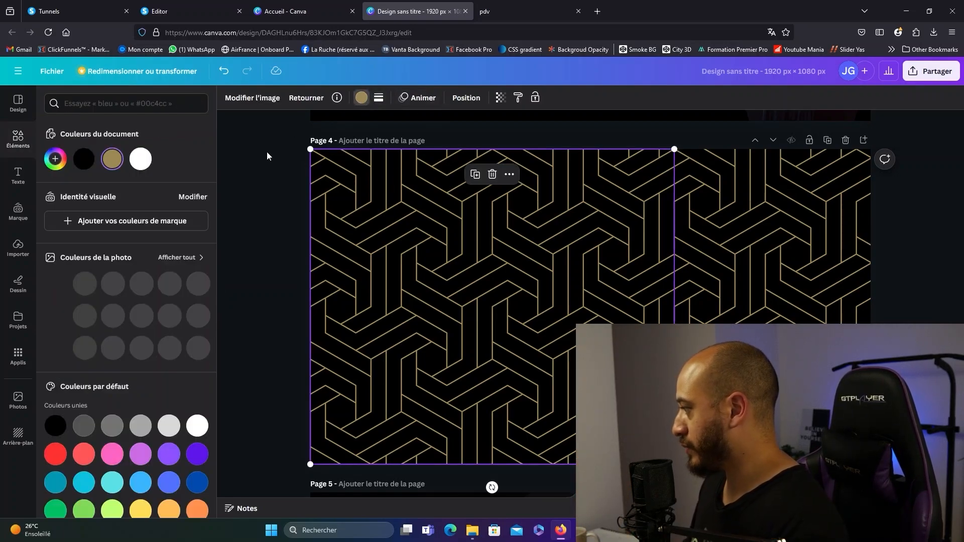
{"action": "left_click", "coordinate": [140, 159]}
{"action": "left_click", "coordinate": [500, 97]}
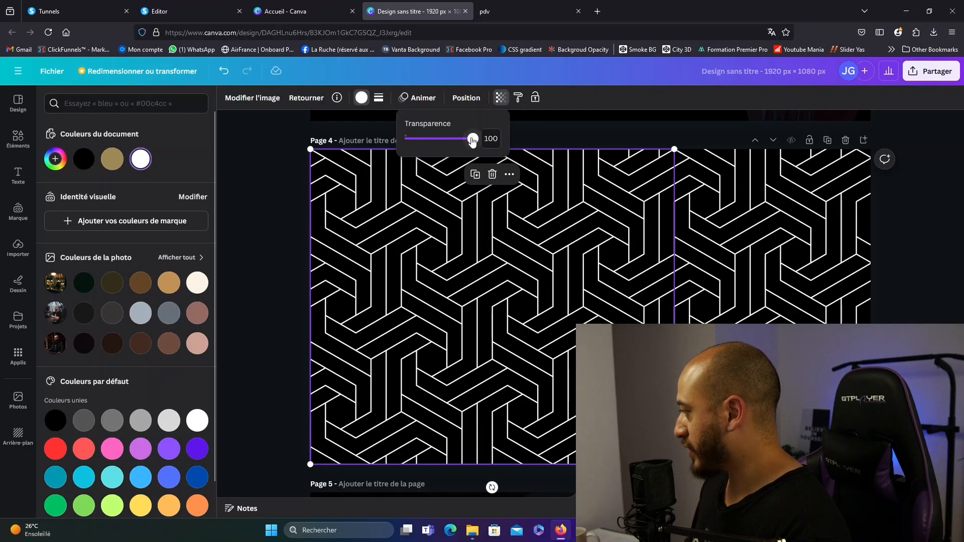
{"action": "left_click_drag", "start_coordinate": [471, 141], "coordinate": [413, 143]}
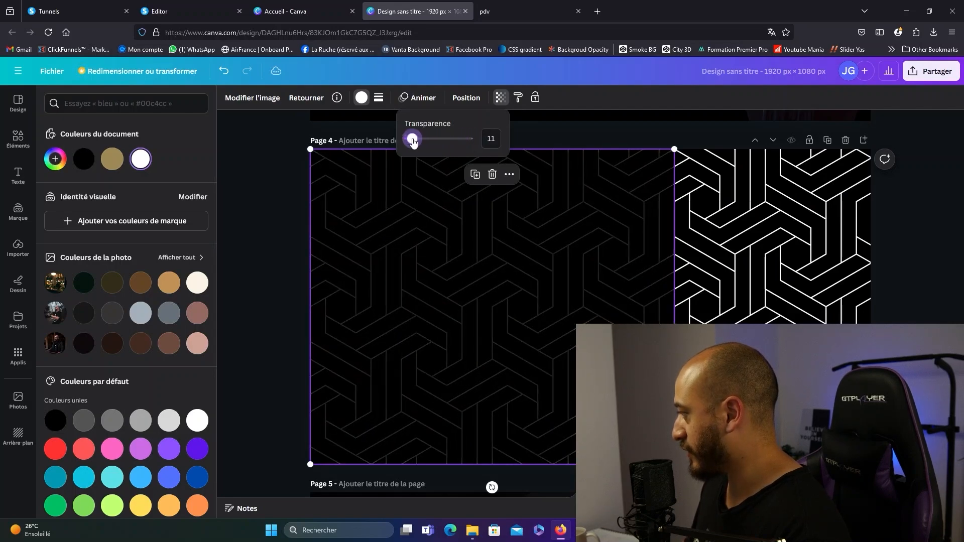
Open the transparency setting of the pattern copy on the right side of page 4.
{"action": "left_click", "coordinate": [739, 221]}
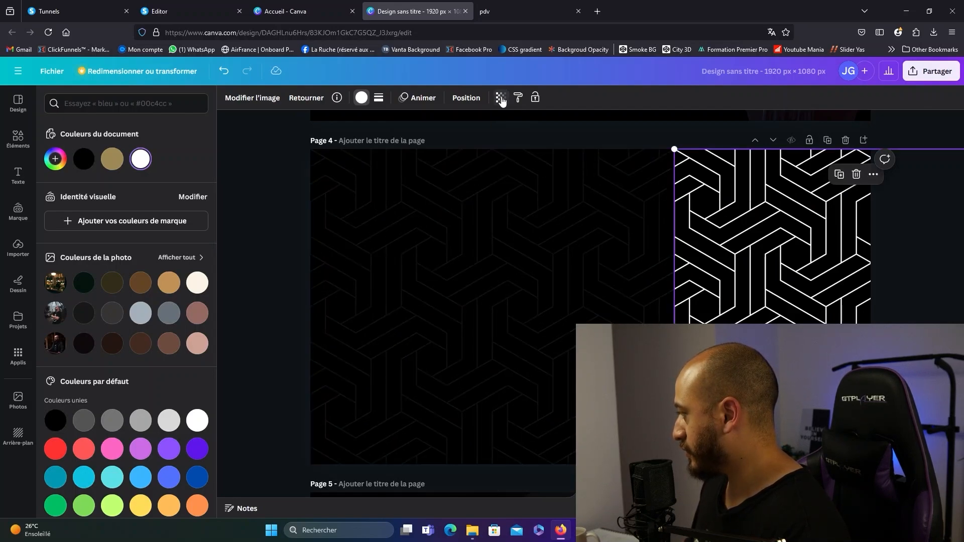
{"action": "left_click", "coordinate": [500, 99]}
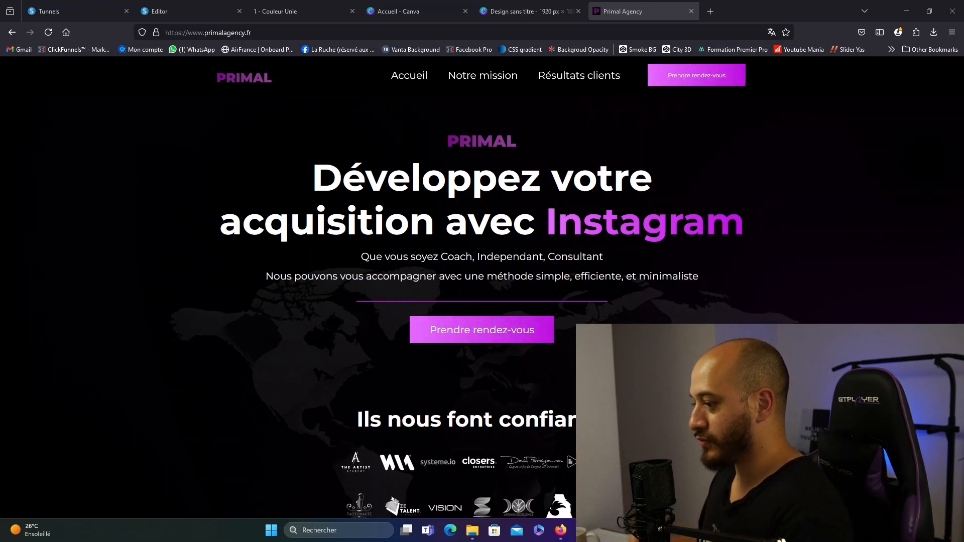
Examine the backgrounds of the opening sections on the Primal Agency homepage.
{"action": "scroll", "coordinate": [177, 189], "scroll_direction": "down", "scroll_amount": 2}
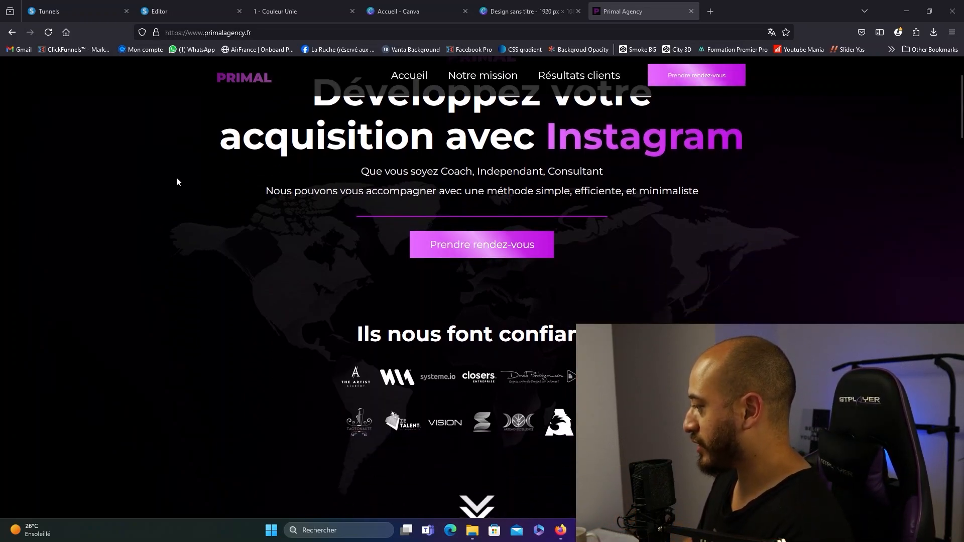
{"action": "scroll", "coordinate": [172, 185], "scroll_direction": "up", "scroll_amount": 2}
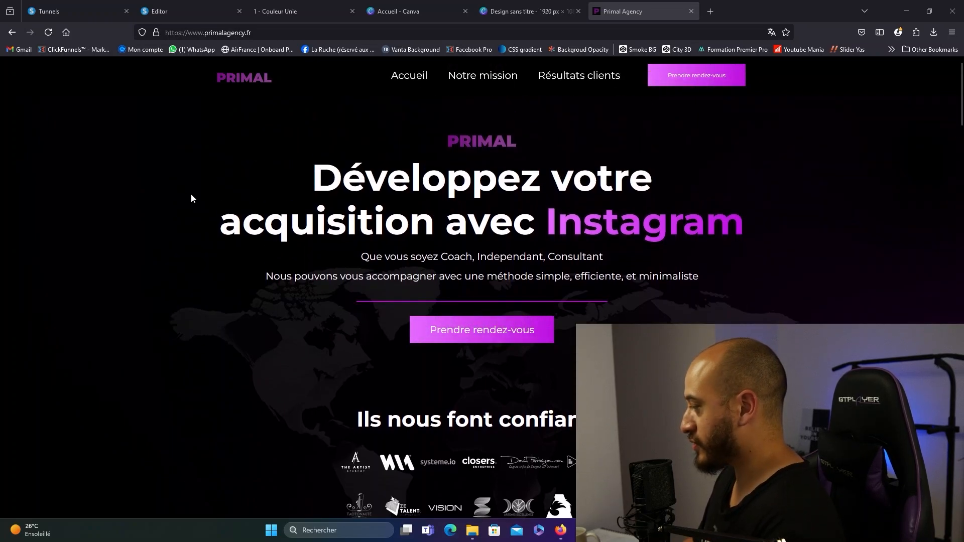
{"action": "scroll", "coordinate": [212, 253], "scroll_direction": "down", "scroll_amount": 4}
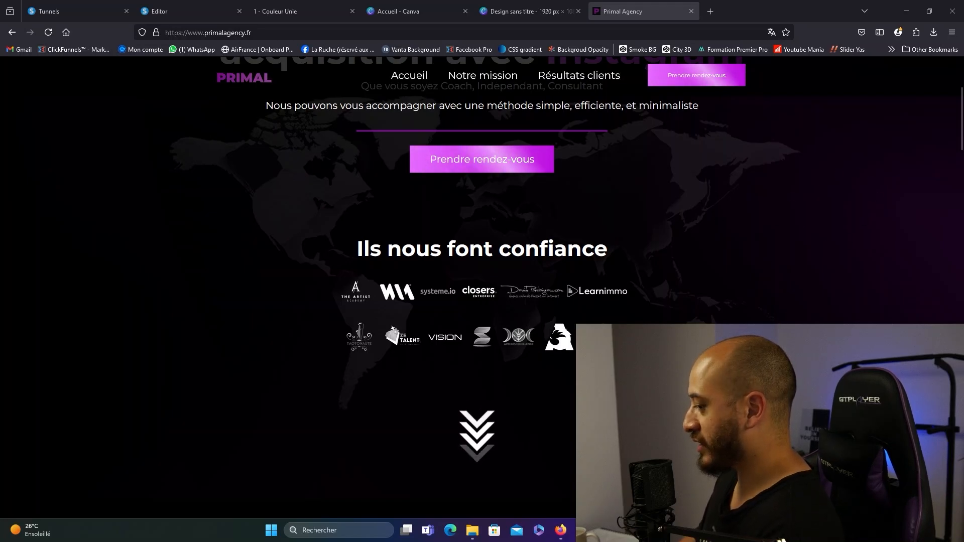
{"action": "scroll", "coordinate": [898, 277], "scroll_direction": "up", "scroll_amount": 4}
{"action": "scroll", "coordinate": [129, 207], "scroll_direction": "down", "scroll_amount": 9}
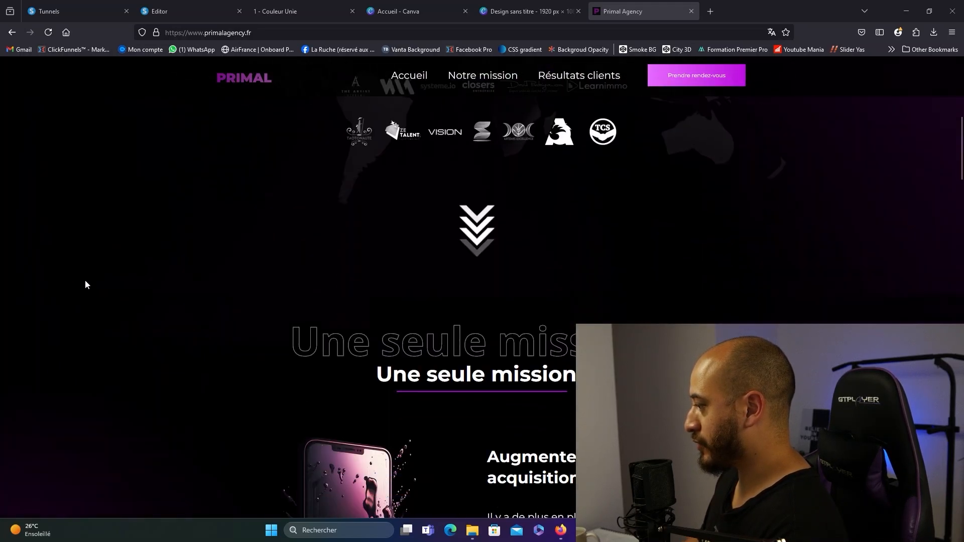
Leave the Primal Agency site and set the masterclass section's background colour to black in the systeme.io editor.
{"action": "scroll", "coordinate": [165, 255], "scroll_direction": "up", "scroll_amount": 8}
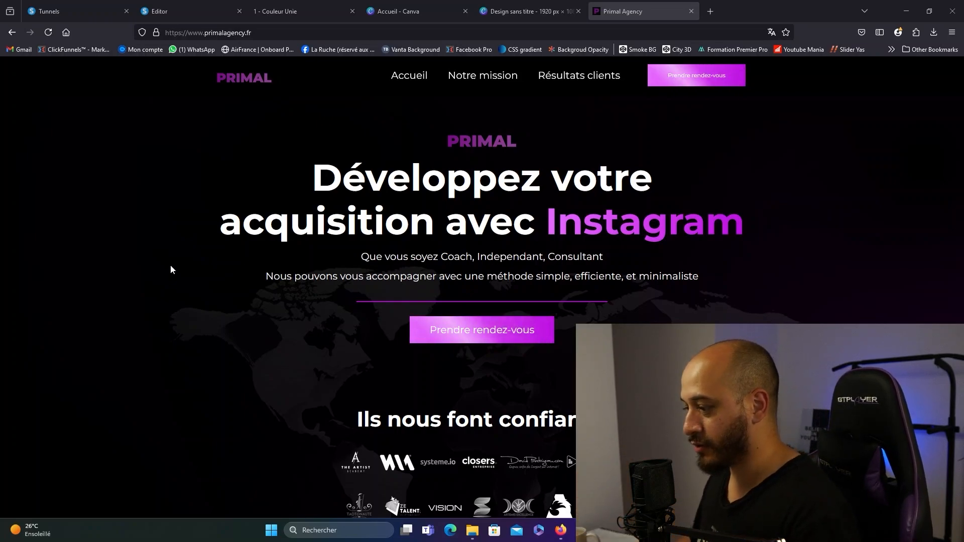
{"action": "key", "text": "ctrl+w"}
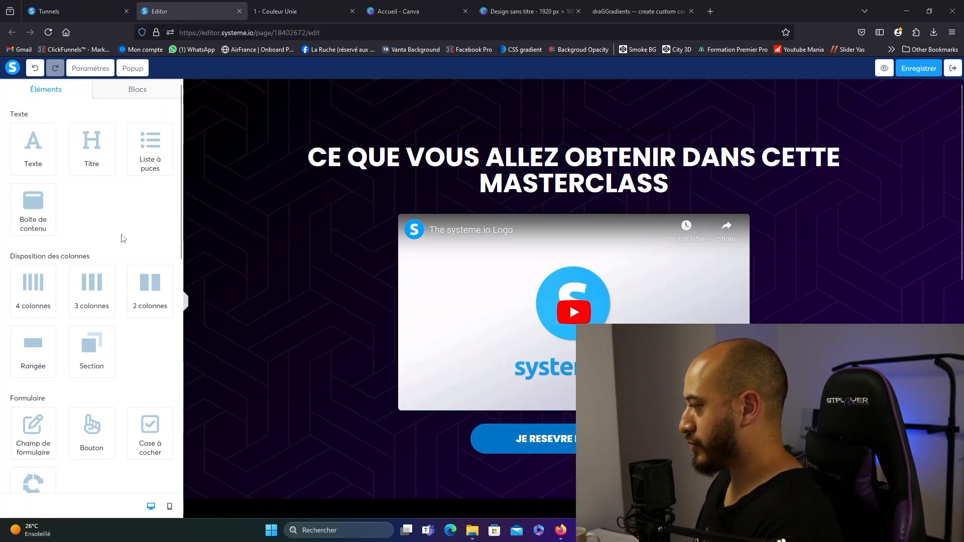
{"action": "left_click", "coordinate": [247, 205]}
{"action": "left_click", "coordinate": [18, 179]}
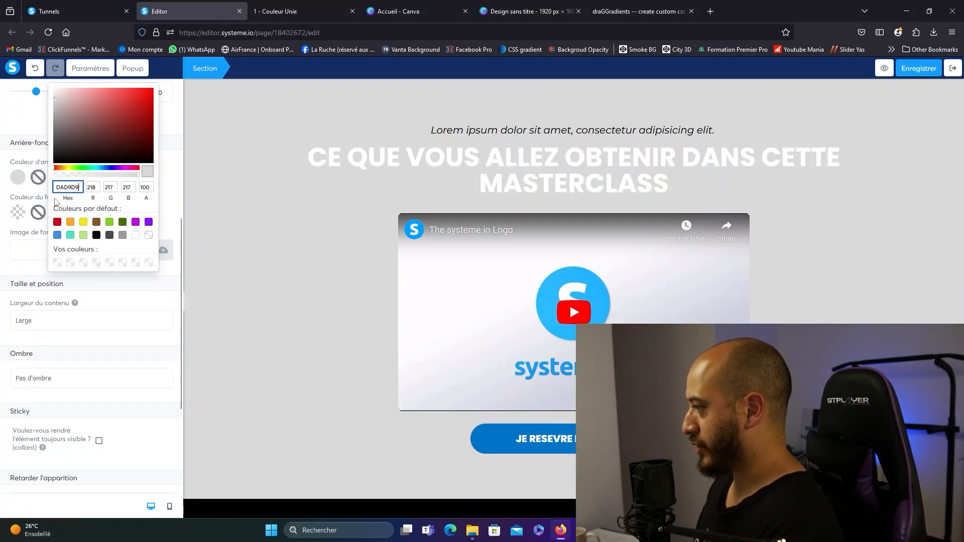
{"action": "left_click", "coordinate": [97, 236]}
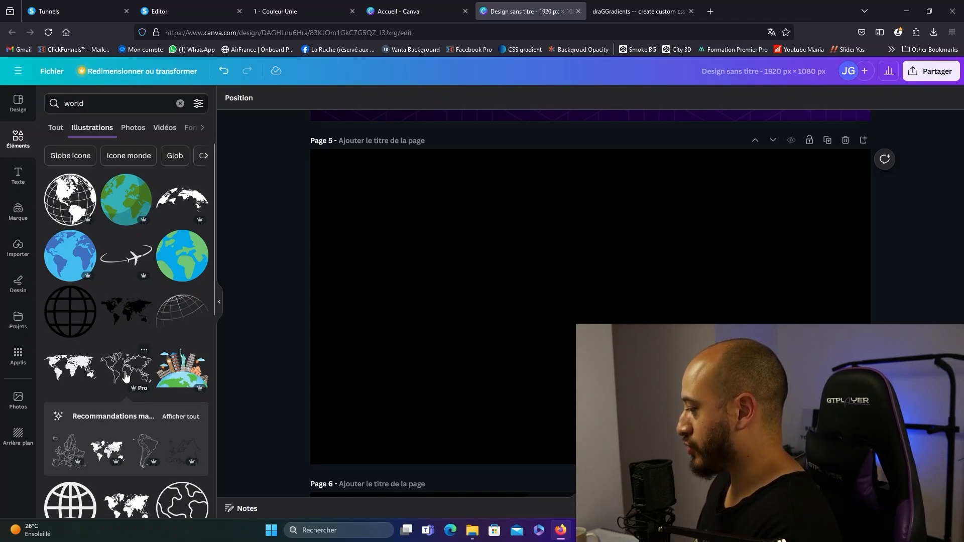
In Canva, add the outlined world map illustration to black page 5, recolour it white, then enlarge and reposition it.
{"action": "left_click_drag", "start_coordinate": [497, 304], "coordinate": [497, 304]}
{"action": "left_click", "coordinate": [362, 99]}
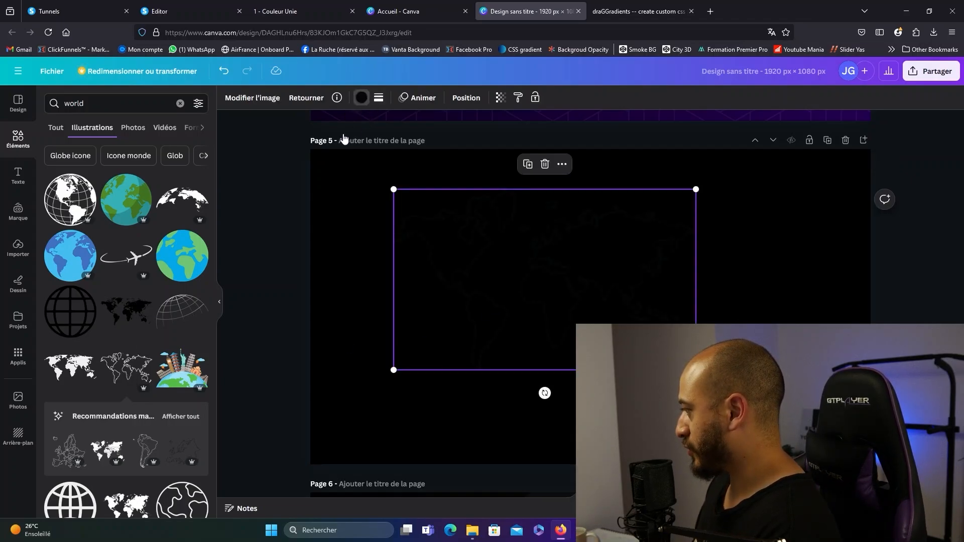
{"action": "left_click", "coordinate": [141, 159]}
{"action": "left_click_drag", "start_coordinate": [700, 372], "coordinate": [763, 410]}
{"action": "left_click_drag", "start_coordinate": [630, 280], "coordinate": [643, 287]}
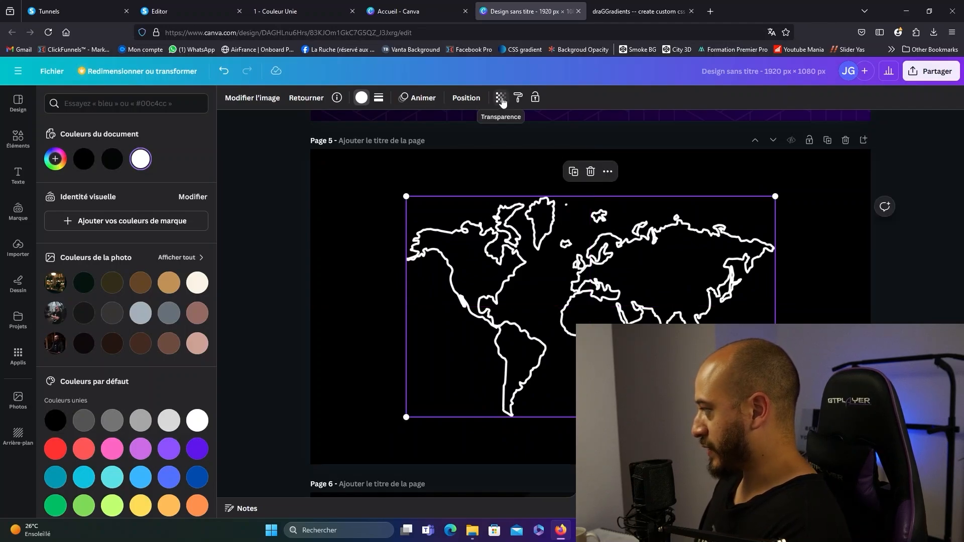
Make the white world map outline on page 5 mostly transparent and open the design's sharing options.
{"action": "left_click", "coordinate": [501, 99]}
{"action": "left_click_drag", "start_coordinate": [456, 139], "coordinate": [420, 139]}
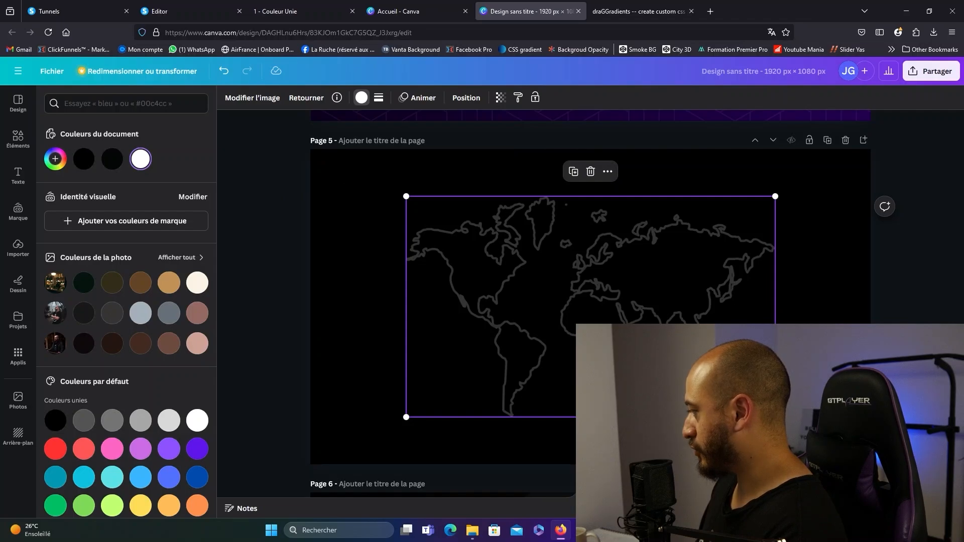
{"action": "left_click", "coordinate": [886, 304]}
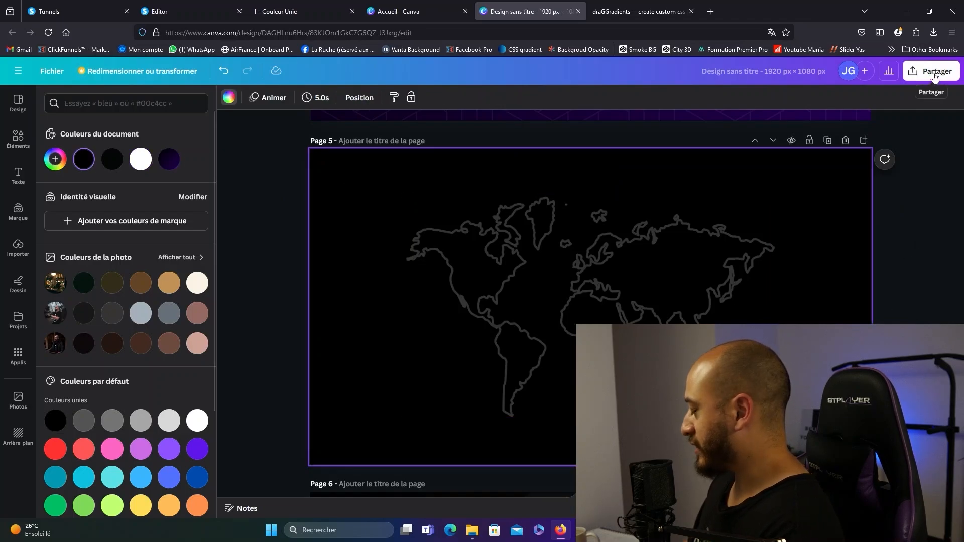
{"action": "left_click", "coordinate": [934, 75]}
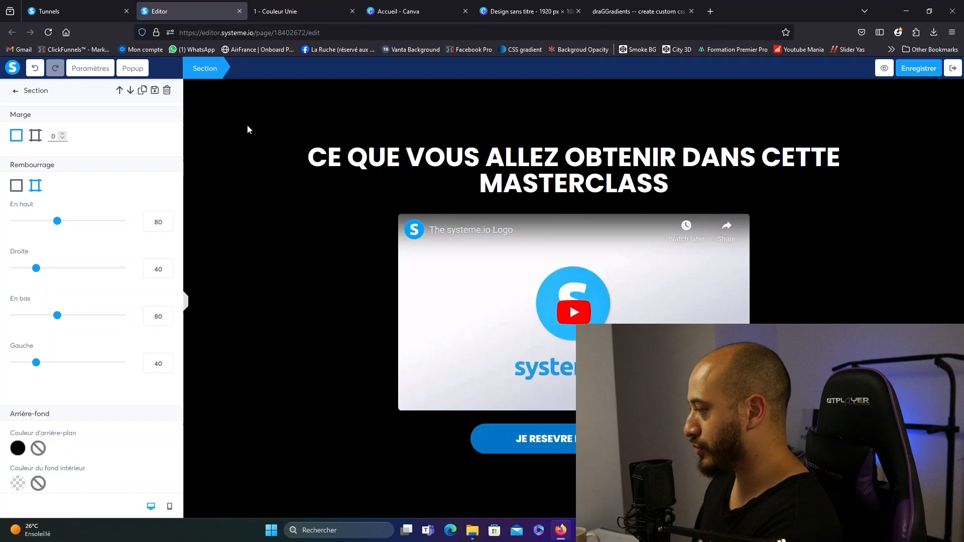
In the systeme.io page preview, inspect the masterclass section, open its background image from the CSS rules and copy the image URL.
{"action": "key", "text": "ctrl+Tab"}
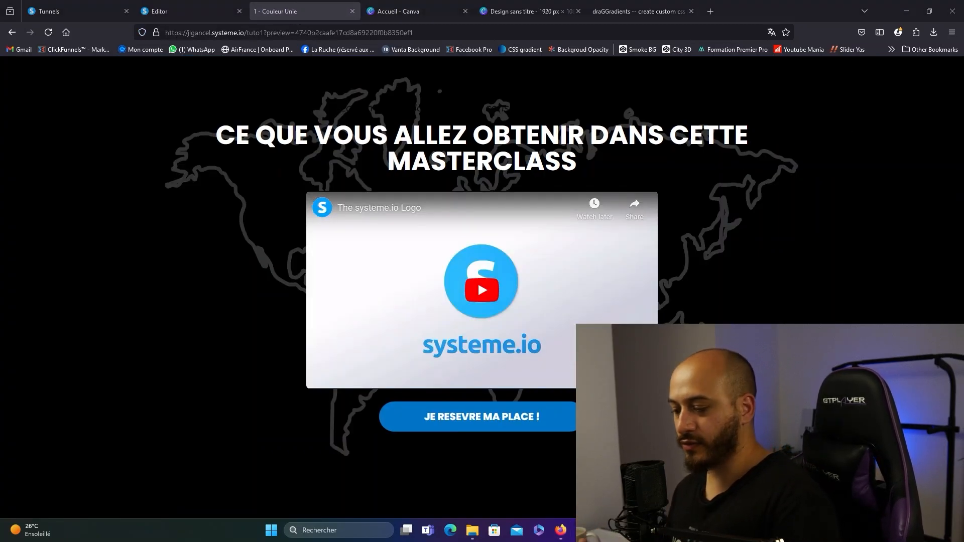
{"action": "right_click", "coordinate": [166, 94]}
{"action": "left_click", "coordinate": [189, 269]}
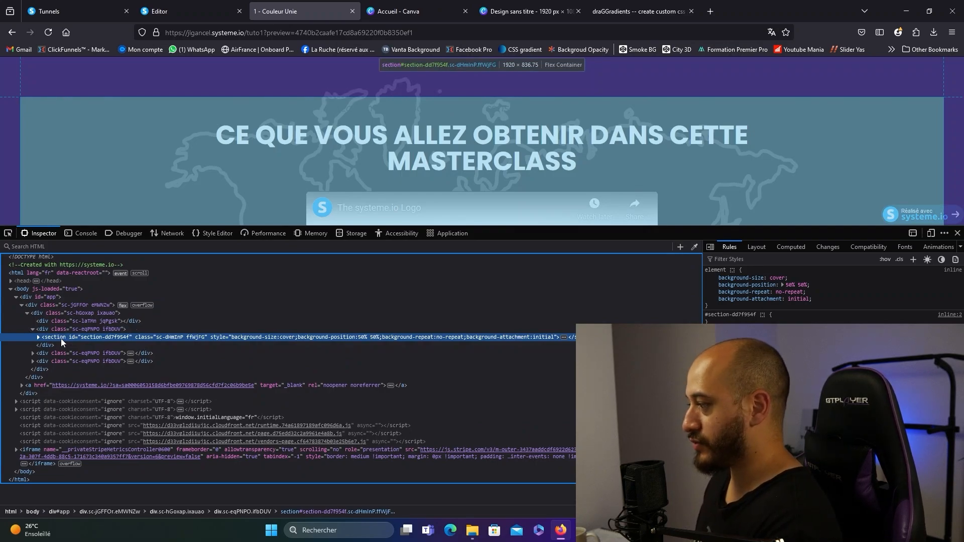
{"action": "scroll", "coordinate": [820, 309], "scroll_direction": "down", "scroll_amount": 3}
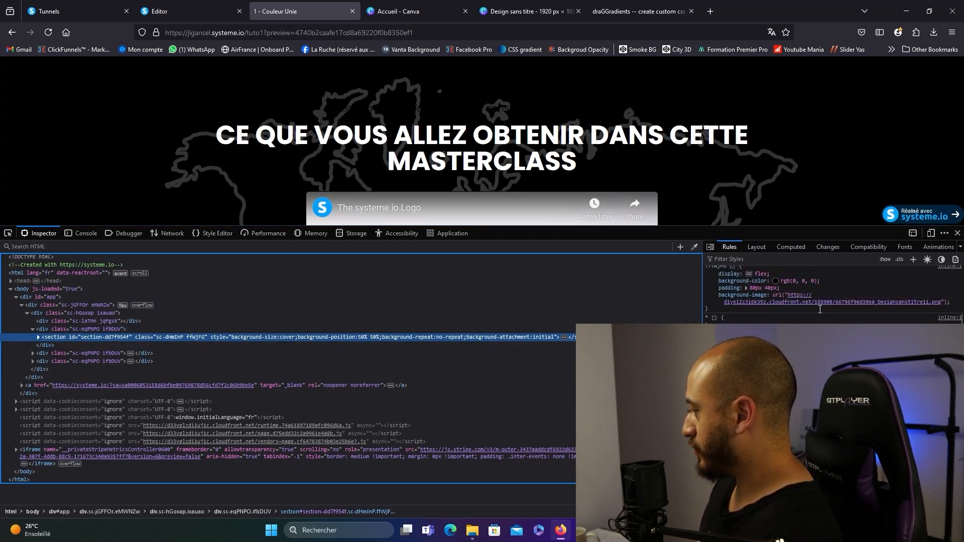
{"action": "mouse_move", "coordinate": [816, 307]}
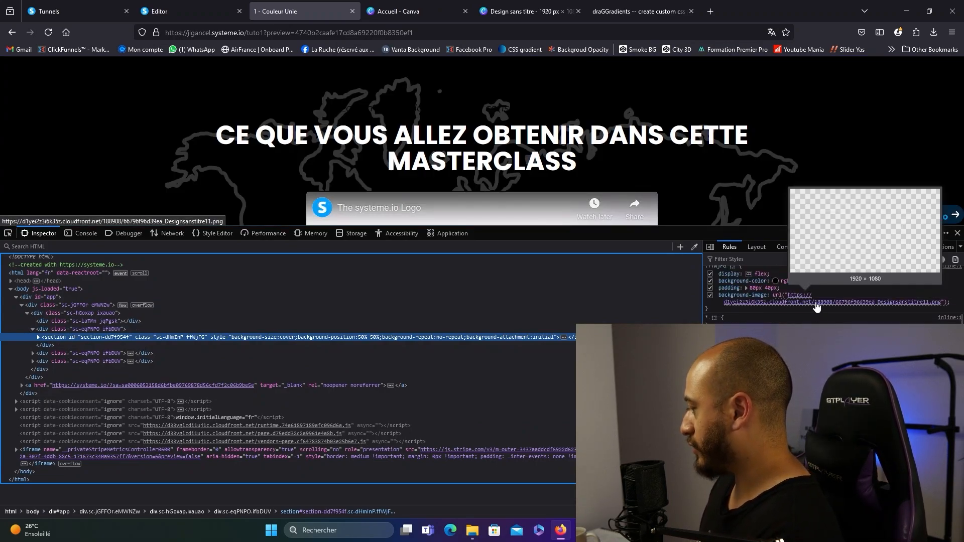
{"action": "left_click", "coordinate": [815, 303]}
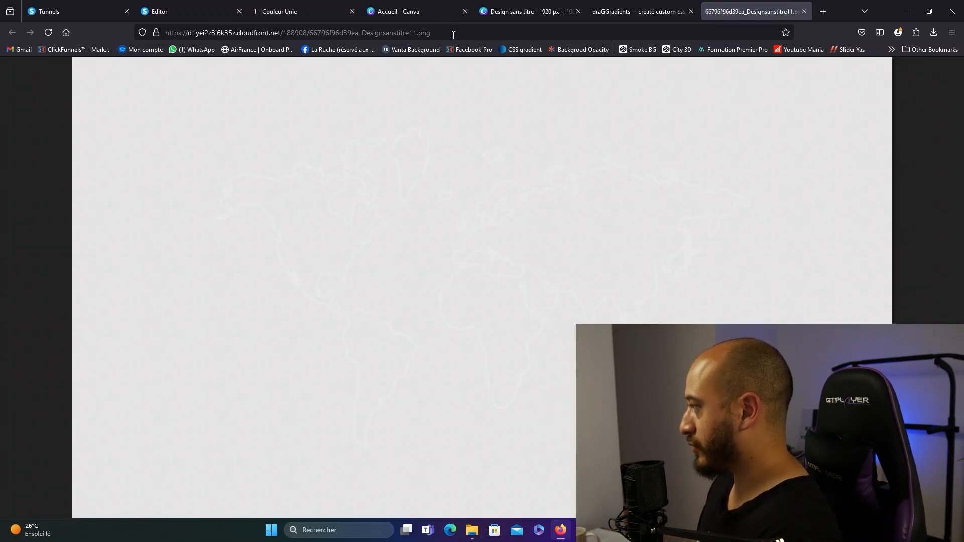
{"action": "left_click", "coordinate": [167, 37]}
{"action": "key", "text": "ctrl+c"}
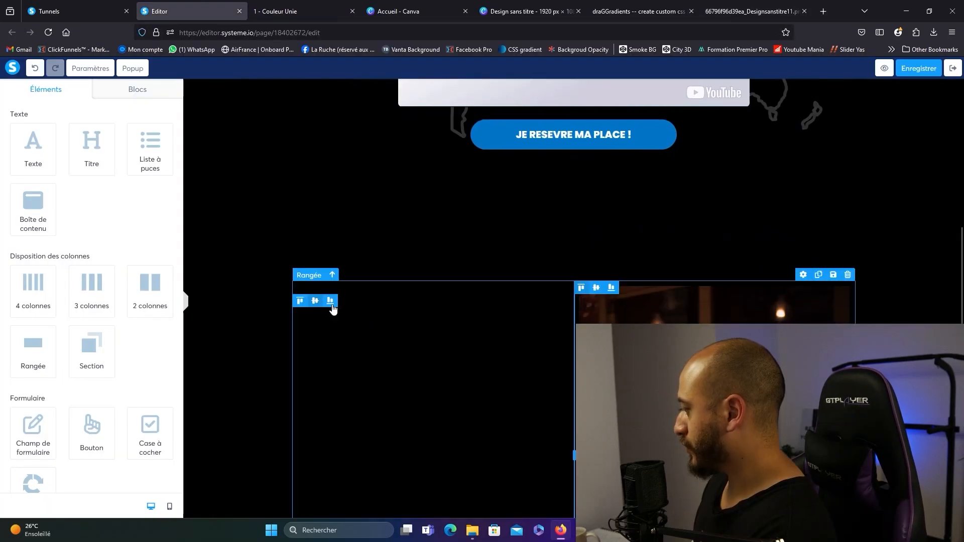
Paste the image URL below the #section-dd7f954f rule in the systeme.io page's custom HTML block and save.
{"action": "scroll", "coordinate": [331, 312], "scroll_direction": "down", "scroll_amount": 3}
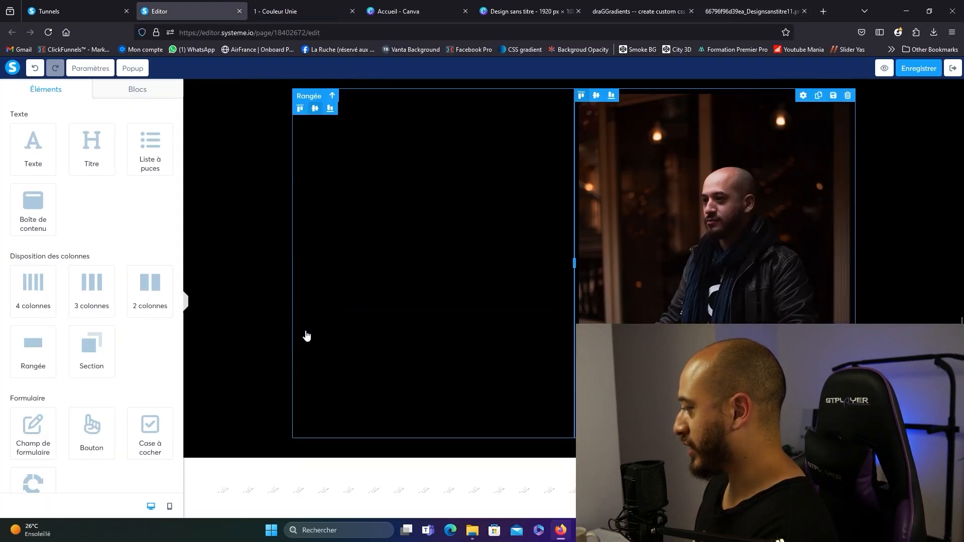
{"action": "left_click", "coordinate": [301, 492]}
{"action": "left_click", "coordinate": [45, 145]}
{"action": "left_click", "coordinate": [368, 186]}
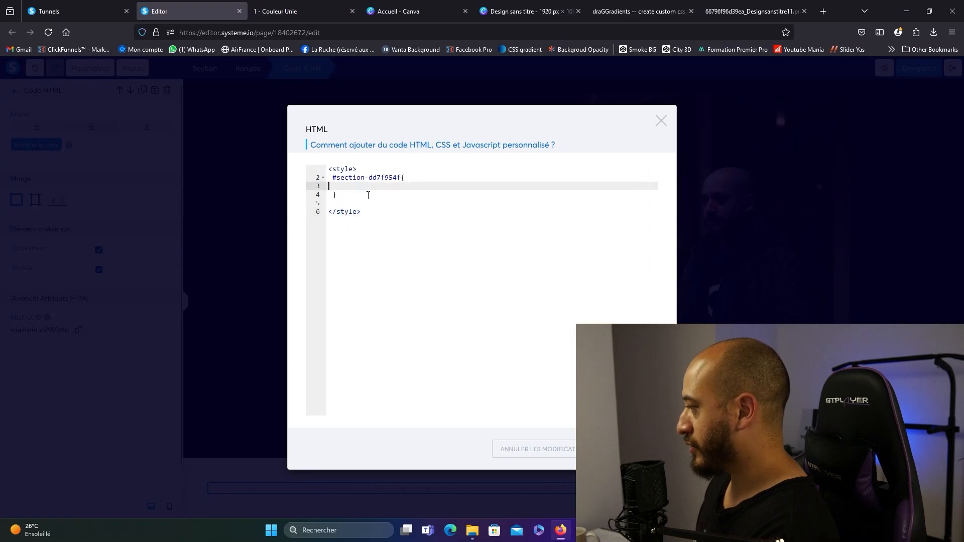
{"action": "left_click", "coordinate": [368, 196]}
{"action": "key", "text": "Return"}
{"action": "key", "text": "Return"}
{"action": "key", "text": "ctrl+v"}
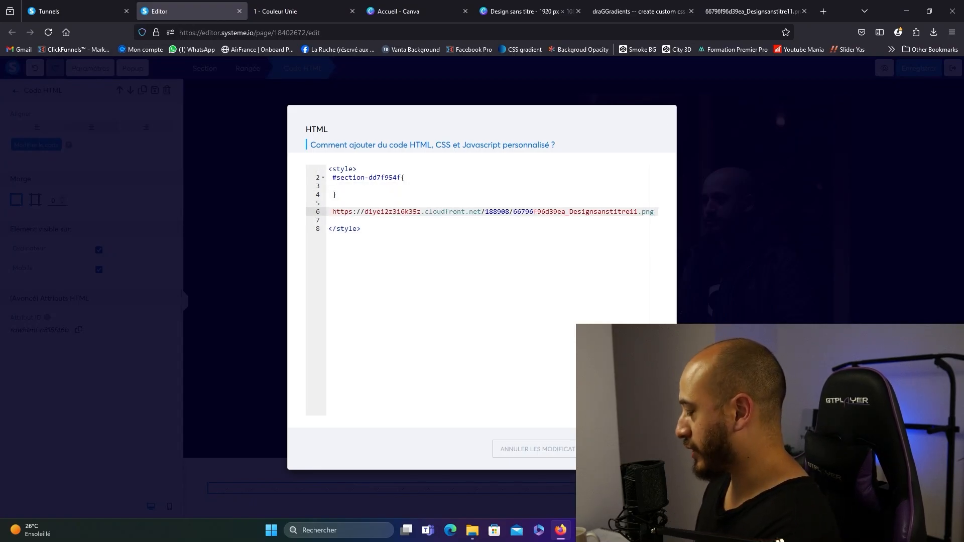
{"action": "left_click", "coordinate": [631, 449]}
{"action": "left_click", "coordinate": [913, 71]}
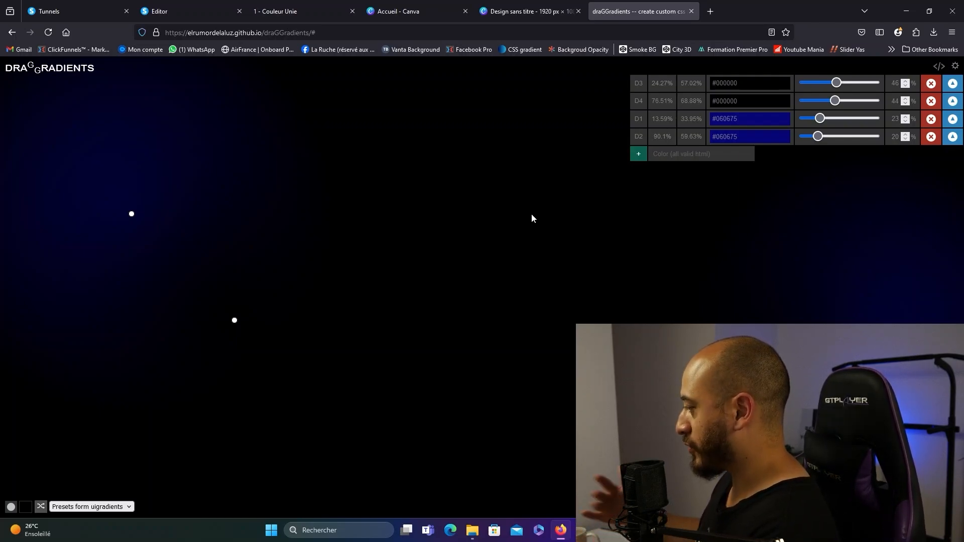
Copy the radial-gradient code from draGGradients and paste it as the background-image value of the #section-dd7f954f rule in systeme.io.
{"action": "left_click", "coordinate": [938, 66]}
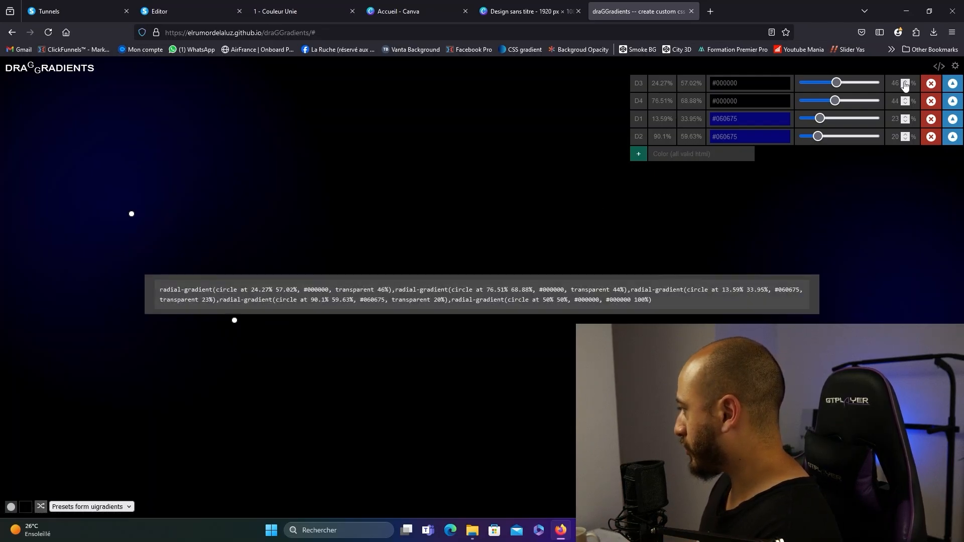
{"action": "left_click", "coordinate": [668, 286]}
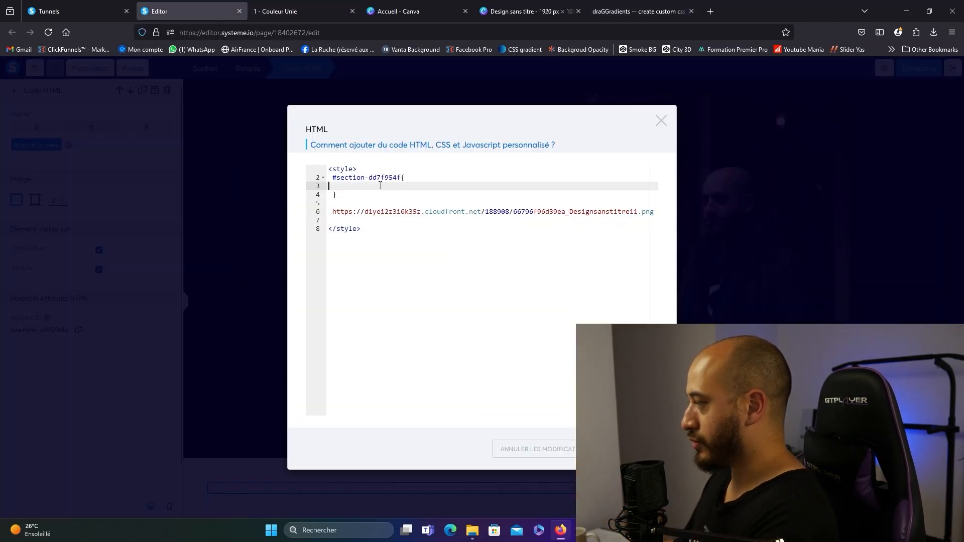
{"action": "key", "text": "Tab"}
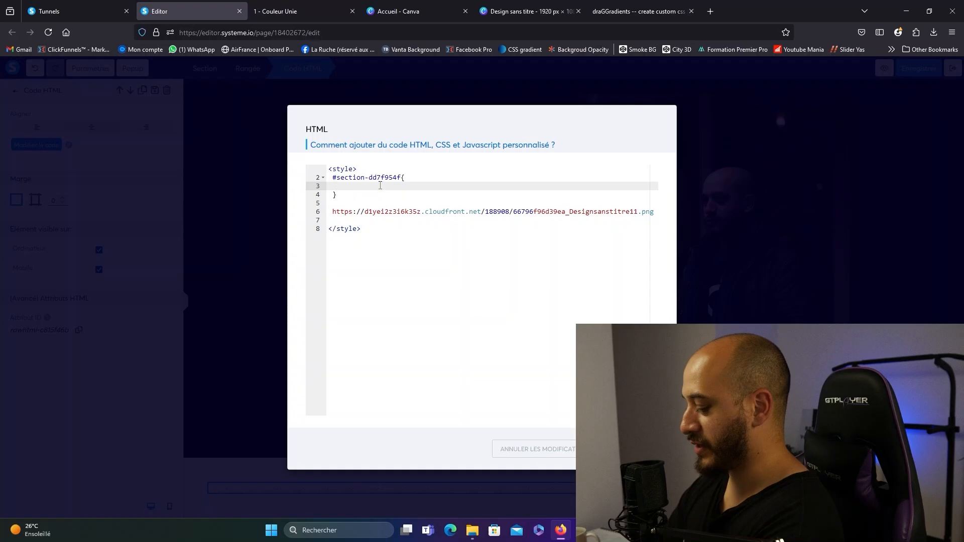
{"action": "type", "text": "background-image: ;"}
{"action": "key", "text": "ctrl+v"}
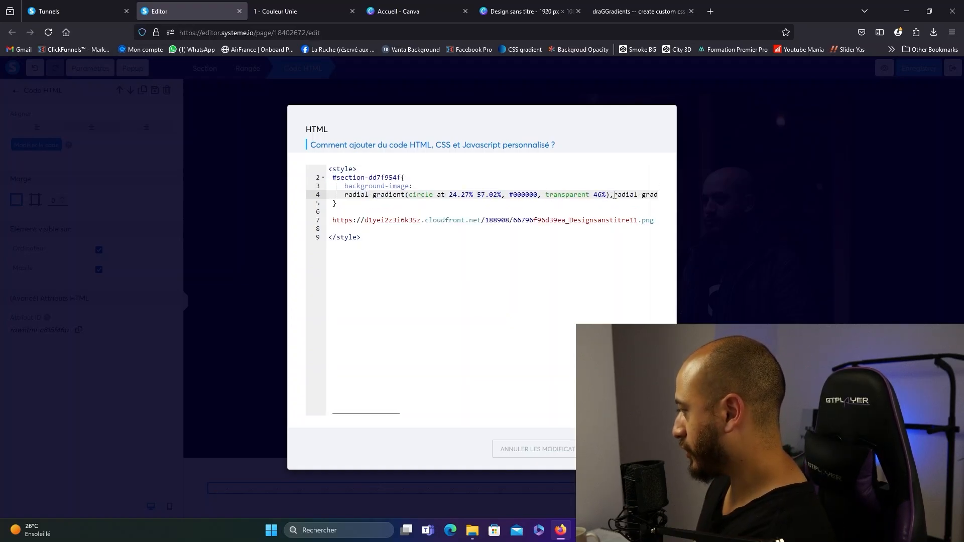
Put each radial-gradient of the background-image on its own line and end the declaration with !important;.
{"action": "left_click", "coordinate": [614, 195]}
{"action": "key", "text": "Return"}
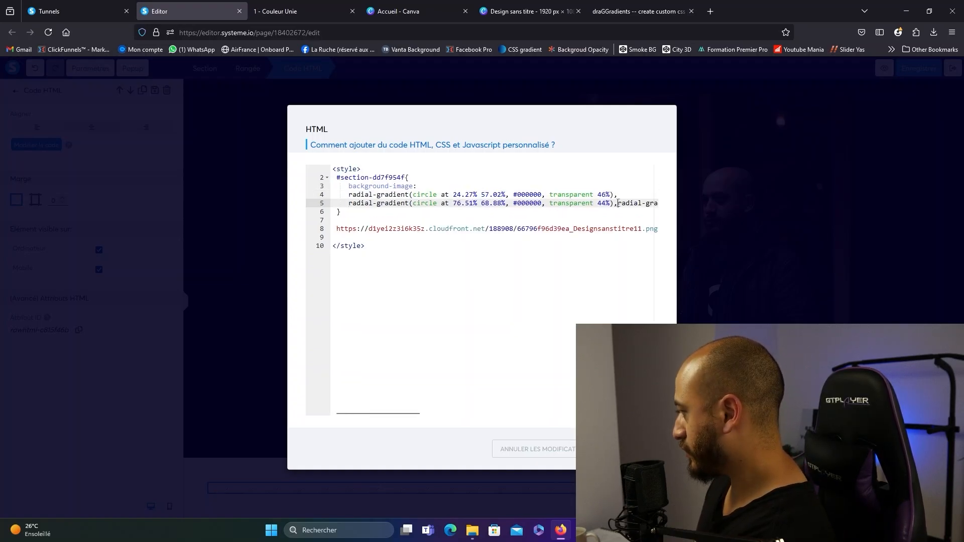
{"action": "left_click", "coordinate": [618, 203]}
{"action": "key", "text": "Return"}
{"action": "left_click", "coordinate": [617, 211]}
{"action": "left_click", "coordinate": [576, 229]}
{"action": "key", "text": "Return"}
{"action": "type", "text": "!important;"}
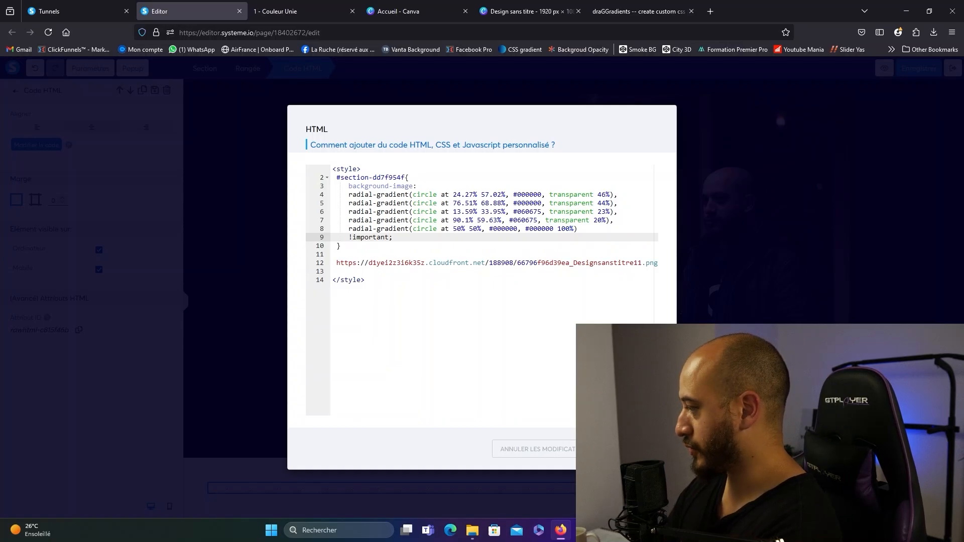
Move the image URL into background-image as the first layer, wrapped in url('') and followed by a comma, above the gradients.
{"action": "left_click", "coordinate": [337, 263]}
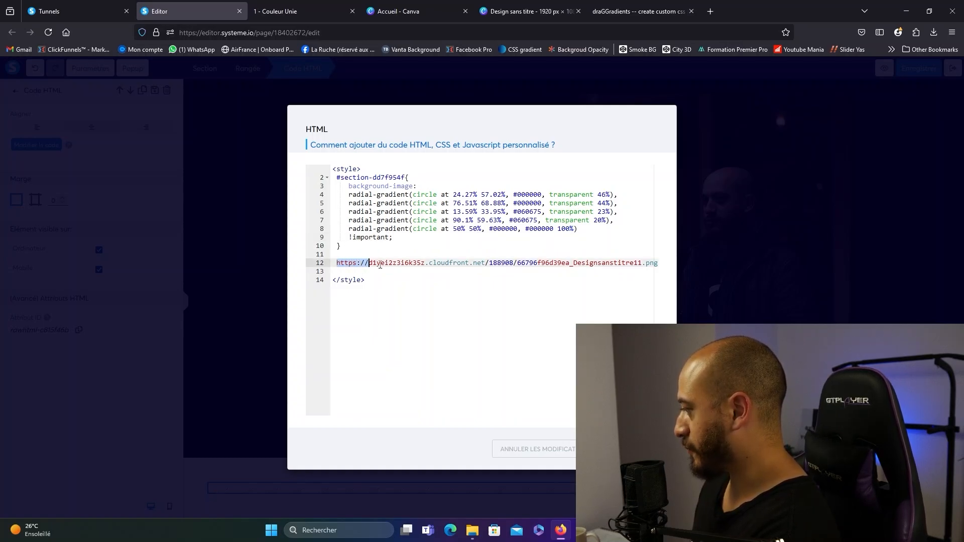
{"action": "left_click_drag", "start_coordinate": [417, 262], "coordinate": [667, 265]}
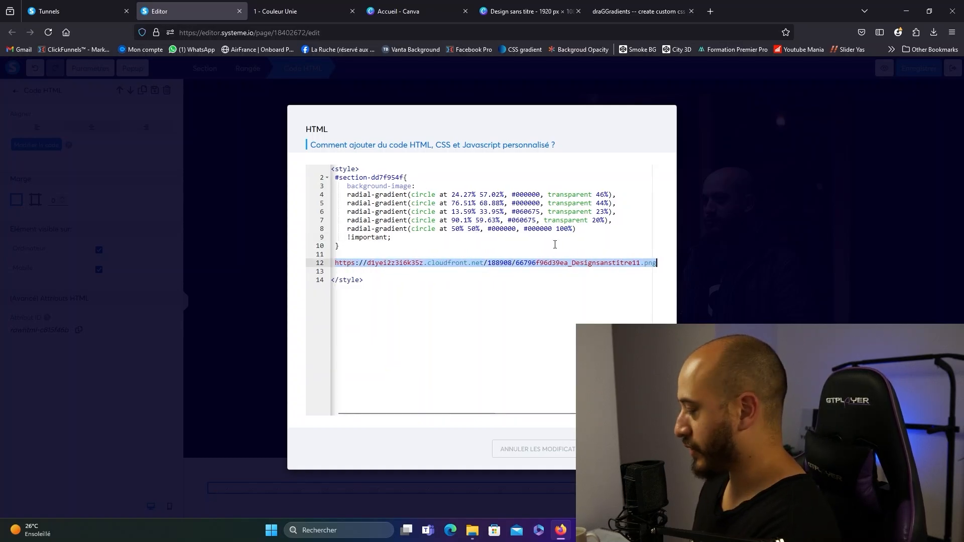
{"action": "key", "text": "ctrl+x"}
{"action": "left_click", "coordinate": [502, 186]}
{"action": "key", "text": "Return"}
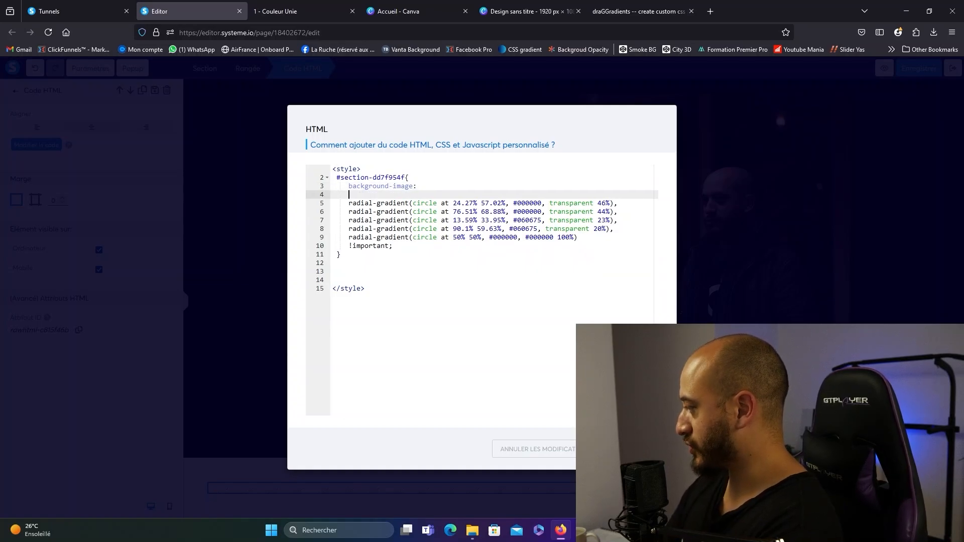
{"action": "key", "text": "ctrl+v"}
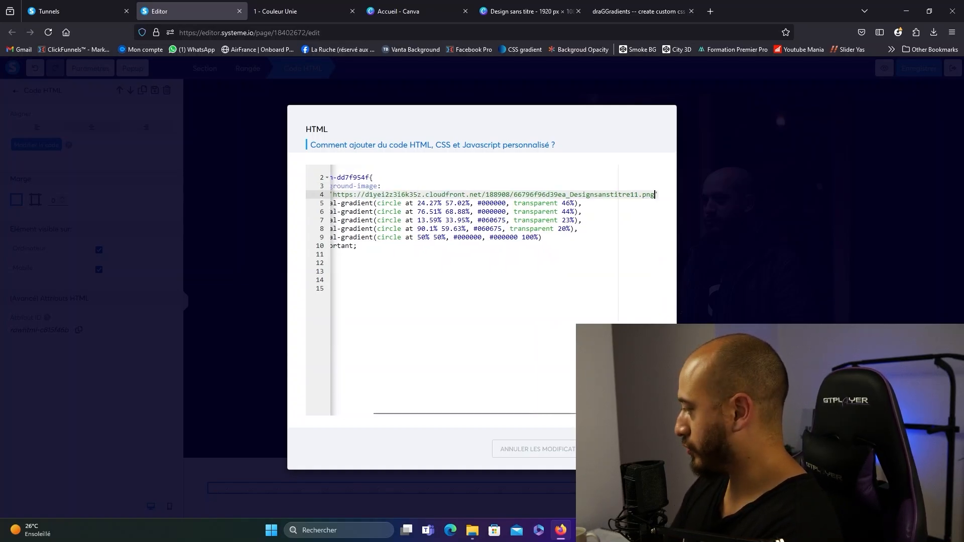
{"action": "type", "text": ","}
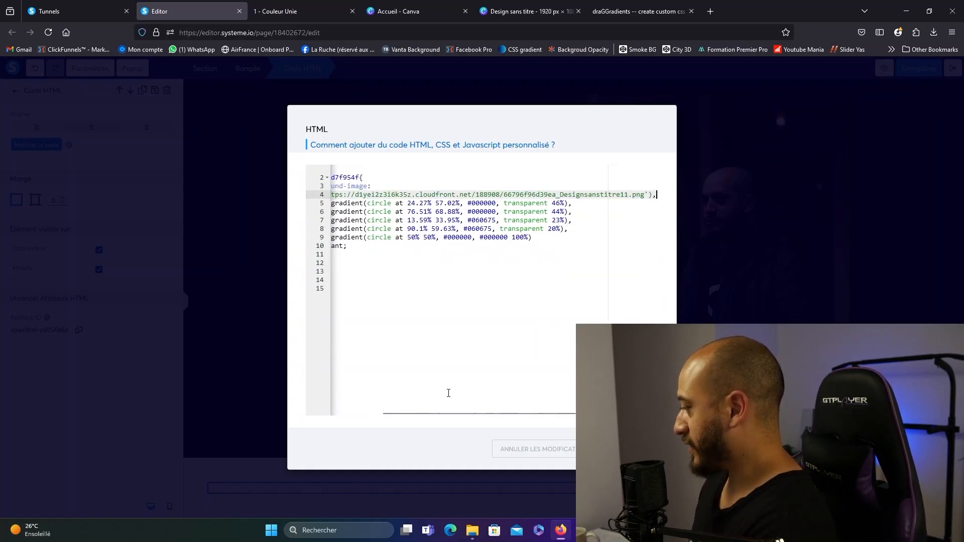
{"action": "left_click_drag", "start_coordinate": [456, 414], "coordinate": [410, 414]}
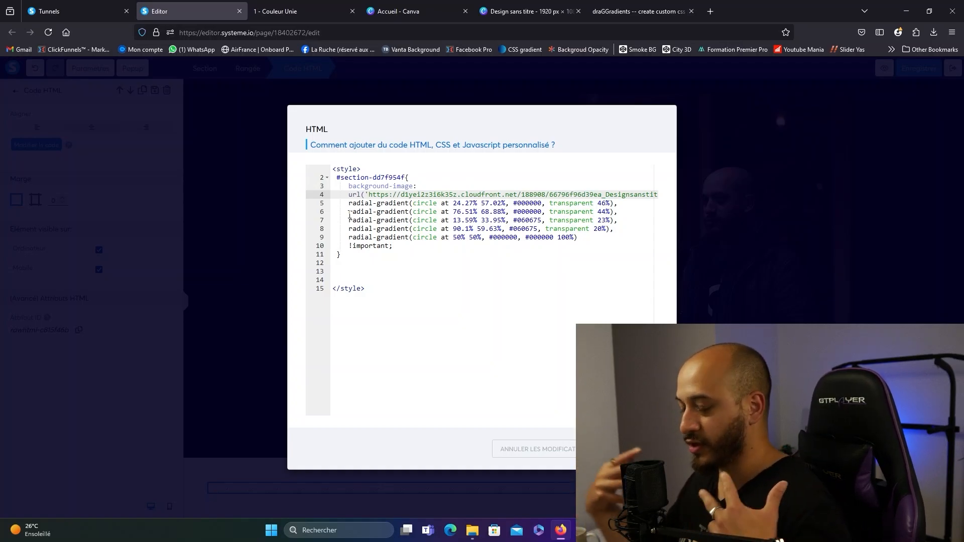
Save the HTML block and the page, then open the page preview.
{"action": "left_click", "coordinate": [631, 448]}
{"action": "left_click", "coordinate": [898, 74]}
{"action": "left_click", "coordinate": [884, 69]}
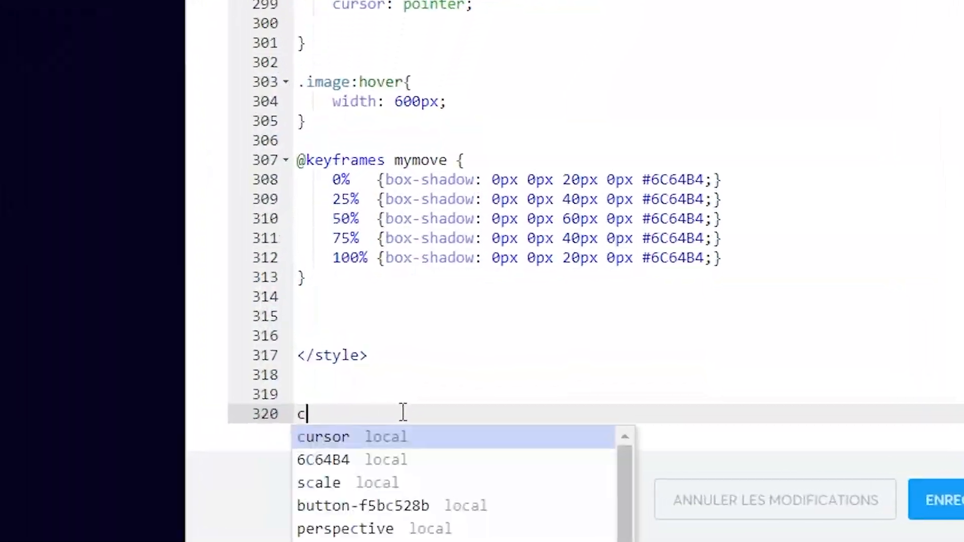
Complete the line below the closing style tag so it reads "ca ne marche pas !!!!".
{"action": "type", "text": "a ne marche pas"}
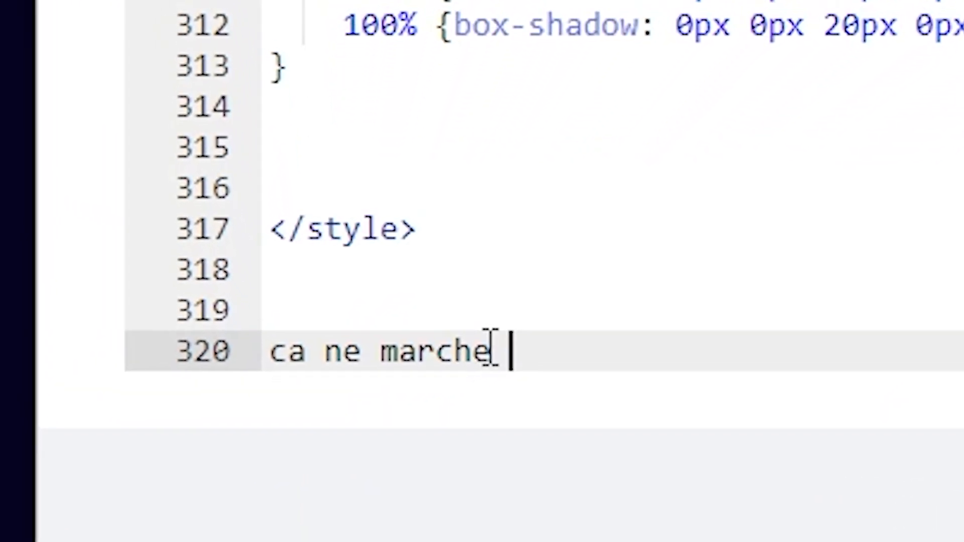
{"action": "type", "text": " !!!!"}
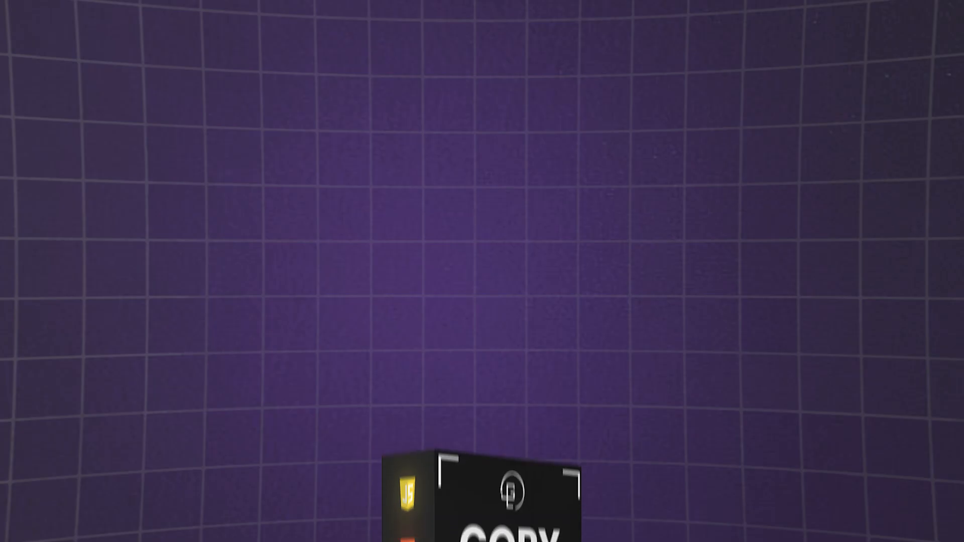
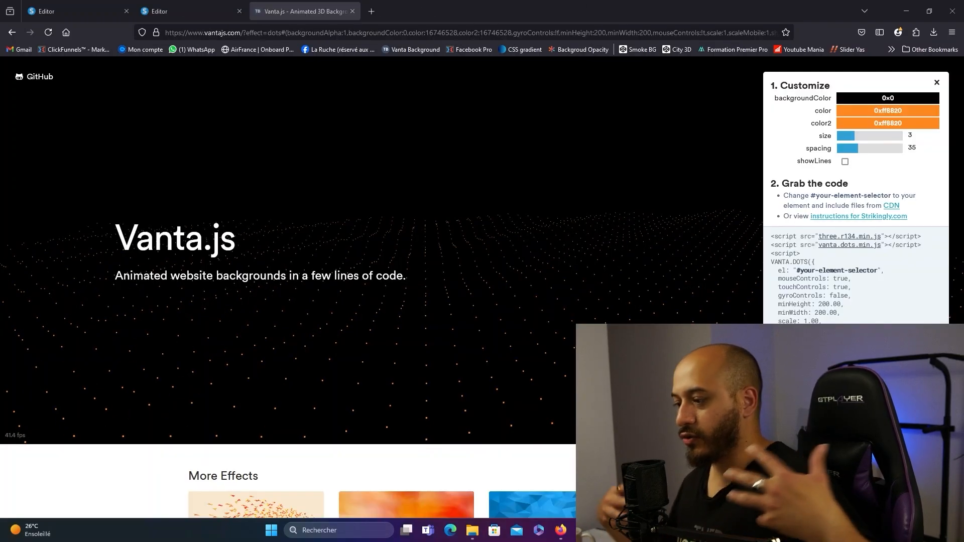
Copy the Vanta Dots embed code and open its three.r134.min.js and vanta.dots.min.js sources in new tabs.
{"action": "scroll", "coordinate": [215, 201], "scroll_direction": "down", "scroll_amount": 10}
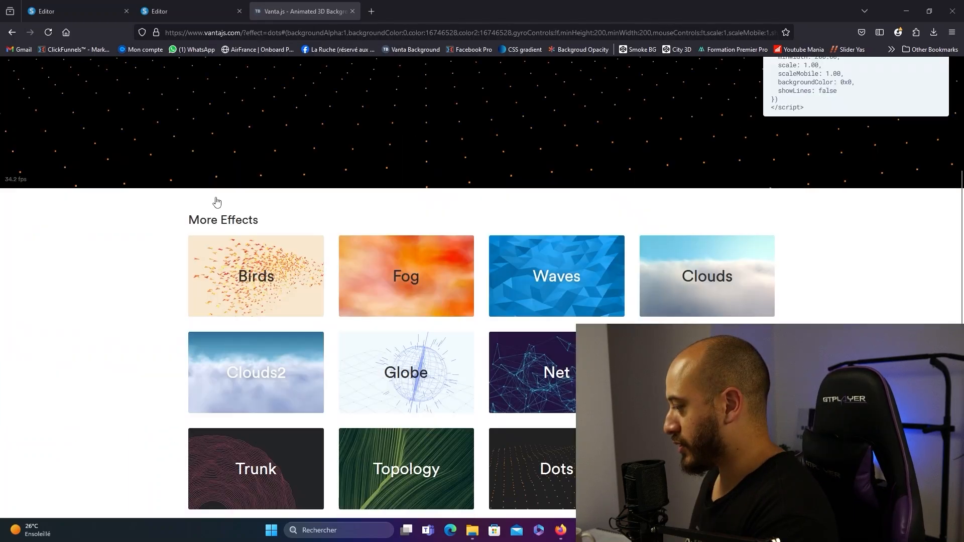
{"action": "scroll", "coordinate": [204, 201], "scroll_direction": "up", "scroll_amount": 2}
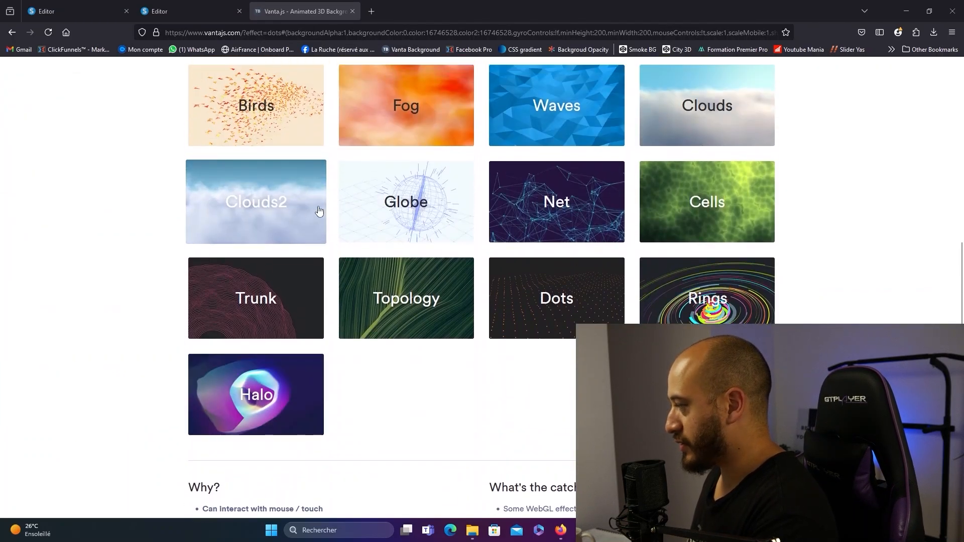
{"action": "scroll", "coordinate": [191, 190], "scroll_direction": "up", "scroll_amount": 2}
{"action": "scroll", "coordinate": [192, 190], "scroll_direction": "up", "scroll_amount": 7}
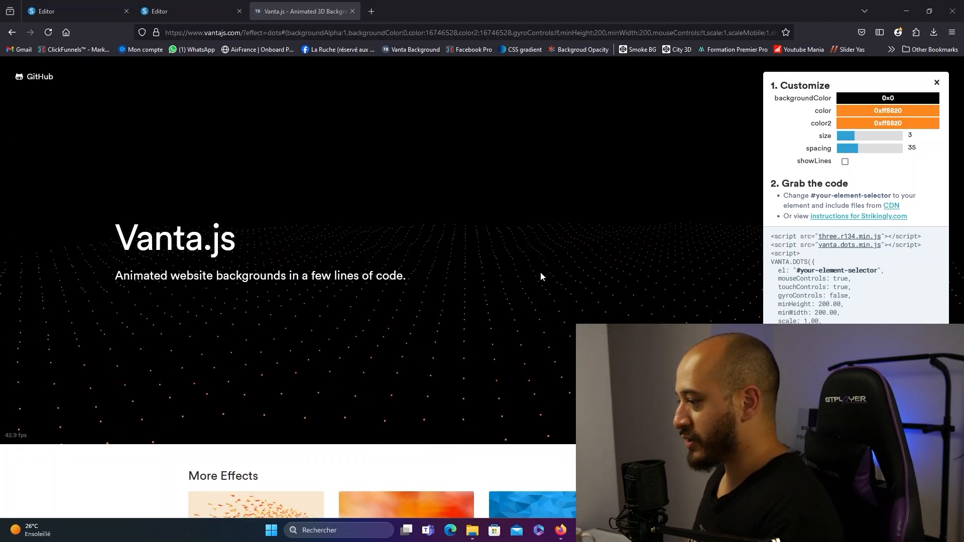
{"action": "mouse_move", "coordinate": [864, 99]}
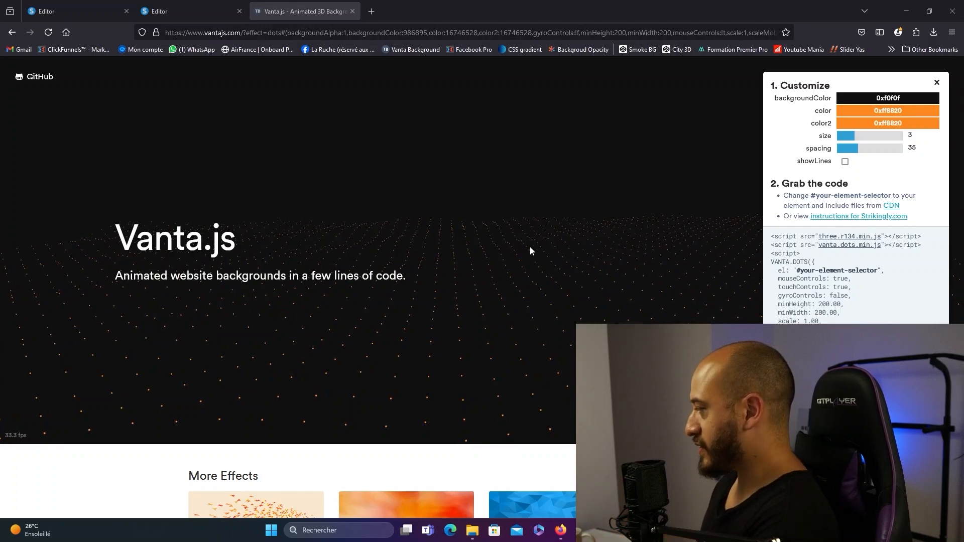
{"action": "left_click_drag", "start_coordinate": [803, 355], "coordinate": [779, 270]}
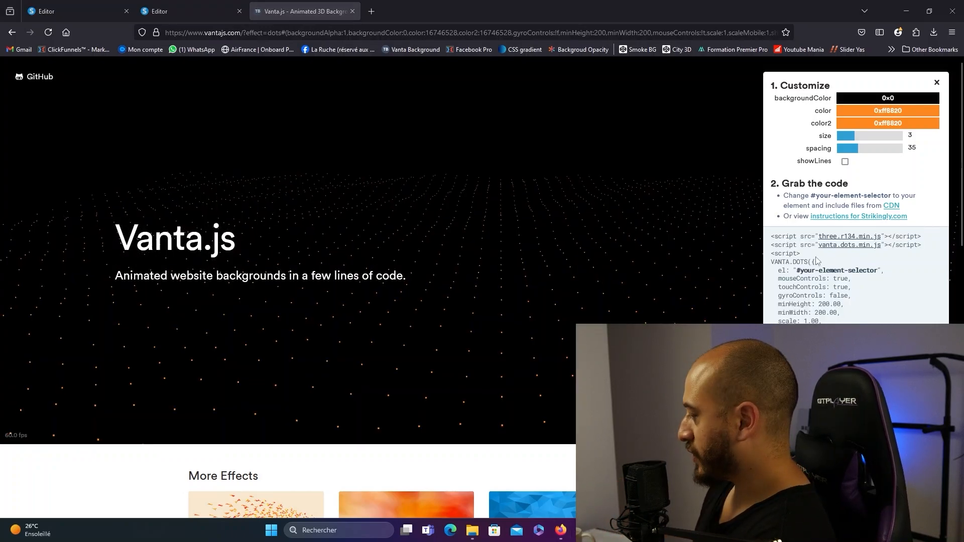
{"action": "middle_click", "coordinate": [841, 239]}
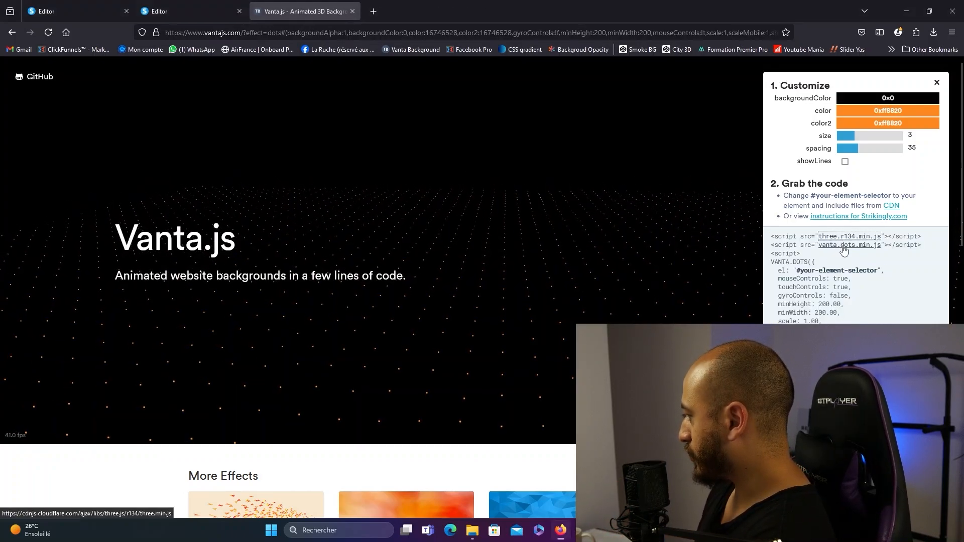
{"action": "middle_click", "coordinate": [844, 246]}
{"action": "middle_click", "coordinate": [302, 9]}
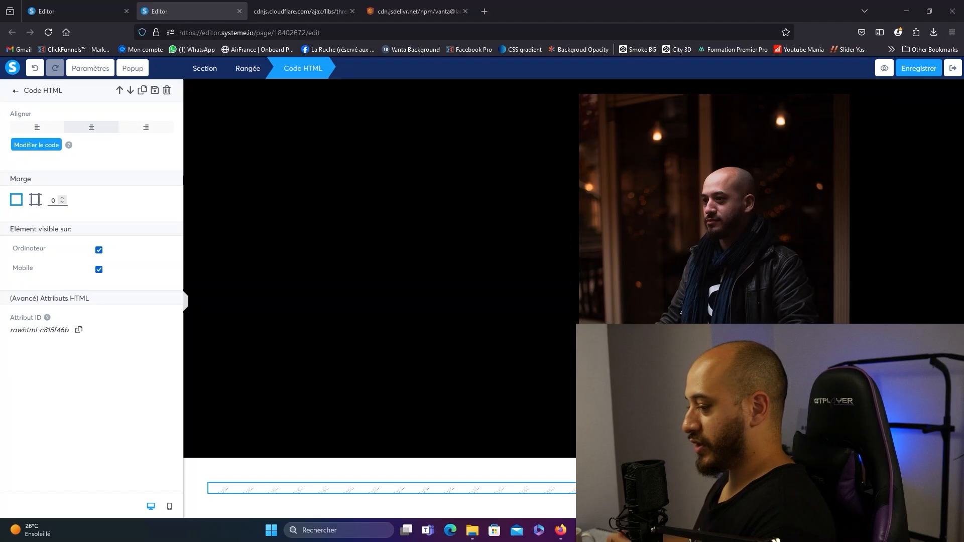
Paste the Vanta Dots code below the closing style tag of the HTML block and replace both script sources with their full CDN URLs.
{"action": "left_click", "coordinate": [36, 144]}
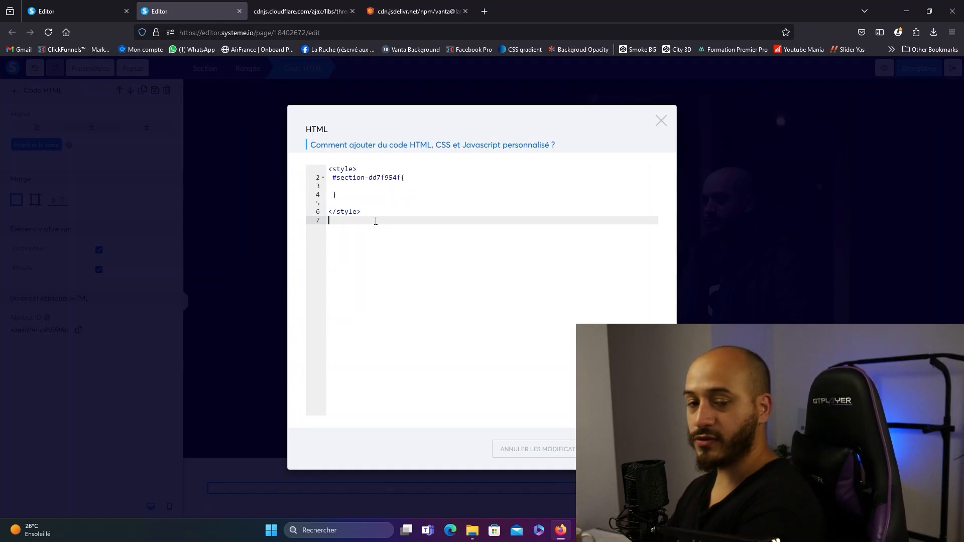
{"action": "type", "text": "<script src=\"three.r134.min.js\"></script> <script src=\"vanta.dots.min.js\"></script> <script> VANTA.DOTS({   el: \"#your-element-selector\",   mouseControls: true,   touchControls: true,   gyroControls: false,   minHeight: 200.00,   minWidth: 200.00,   scale: 1.00,   scaleMobile: 1.00,   backgroundColor: 0x0,   showLines: false }) </script>"}
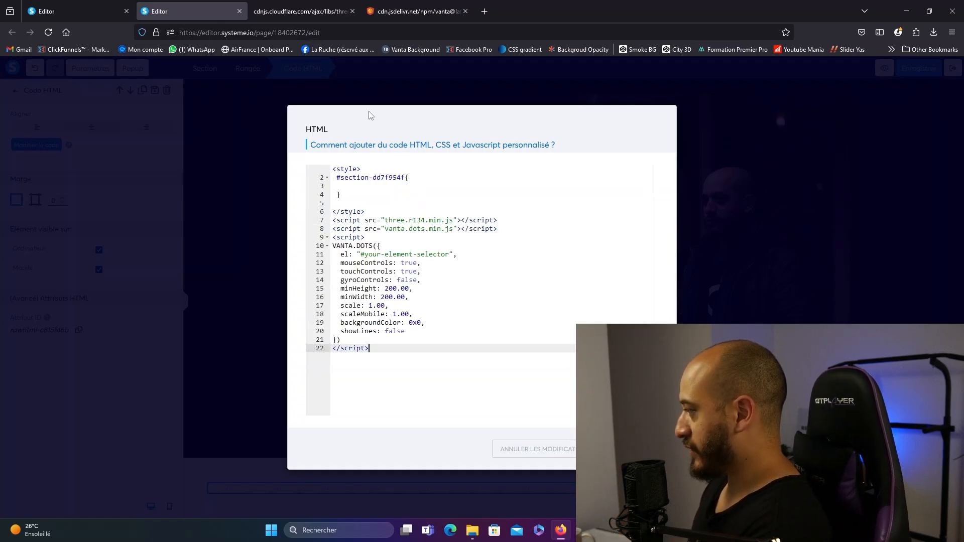
{"action": "left_click", "coordinate": [321, 11]}
{"action": "left_click", "coordinate": [165, 33]}
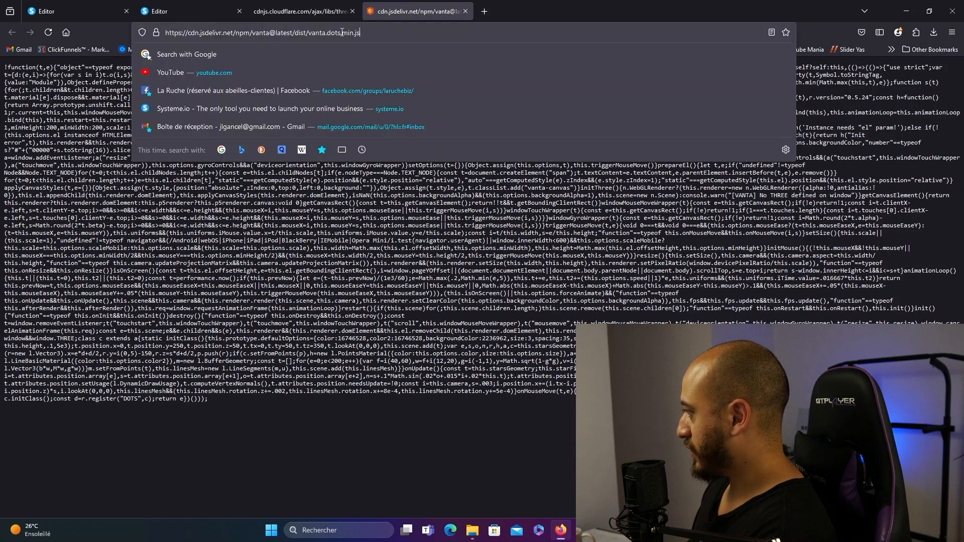
{"action": "left_click_drag", "start_coordinate": [359, 32], "coordinate": [165, 33]}
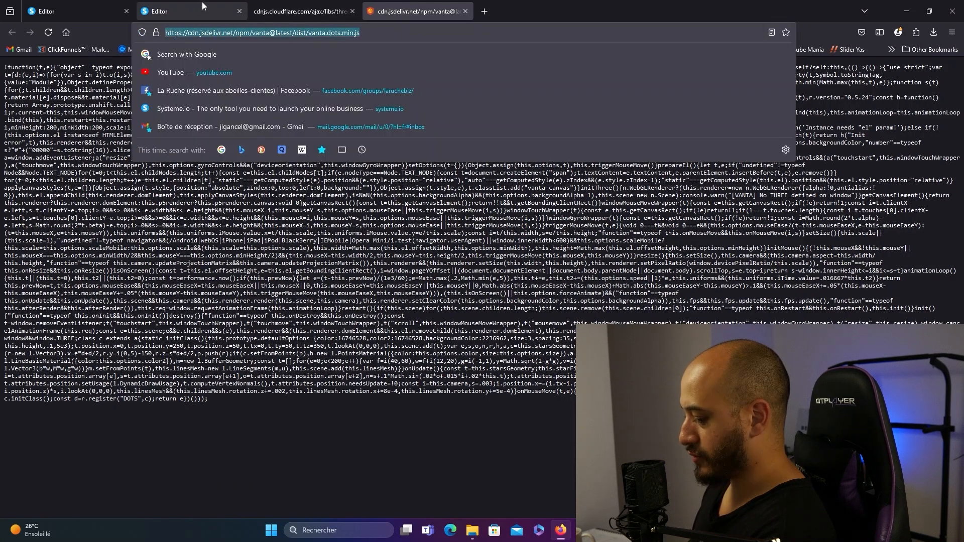
{"action": "left_click", "coordinate": [203, 10]}
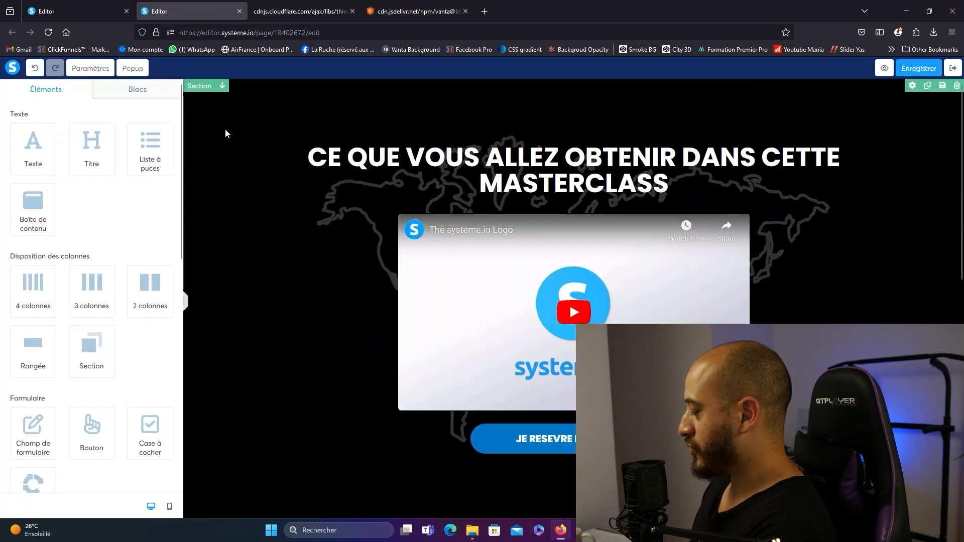
Replace the el placeholder in the VANTA.DOTS call with the section's ID, section-dd7f954f, and save the HTML block.
{"action": "left_click", "coordinate": [226, 132]}
{"action": "scroll", "coordinate": [119, 249], "scroll_direction": "down", "scroll_amount": 8}
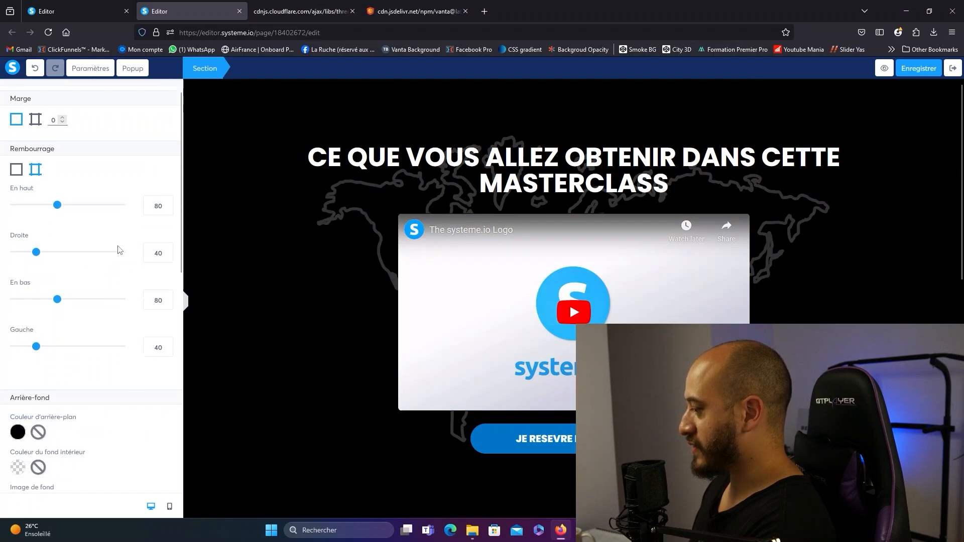
{"action": "scroll", "coordinate": [120, 266], "scroll_direction": "down", "scroll_amount": 1}
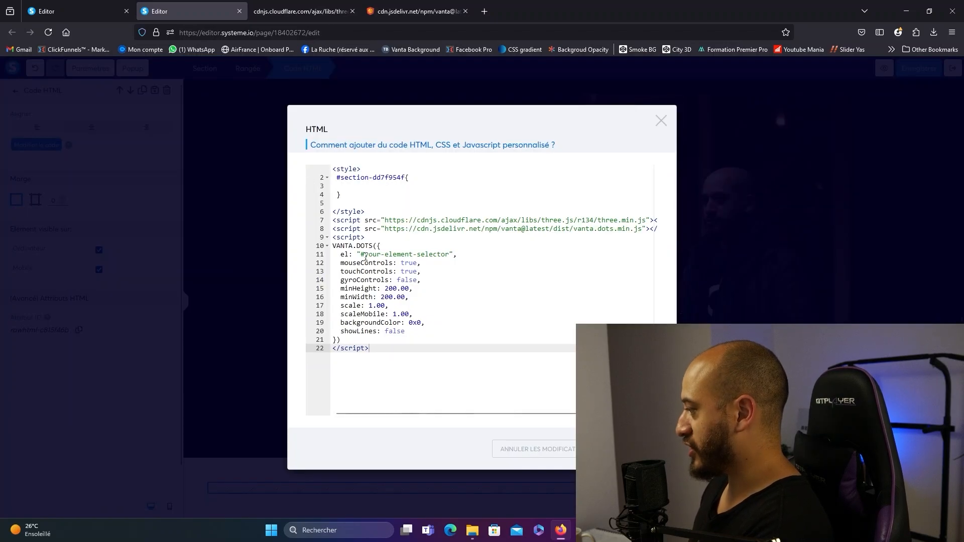
{"action": "left_click_drag", "start_coordinate": [365, 257], "coordinate": [448, 257]}
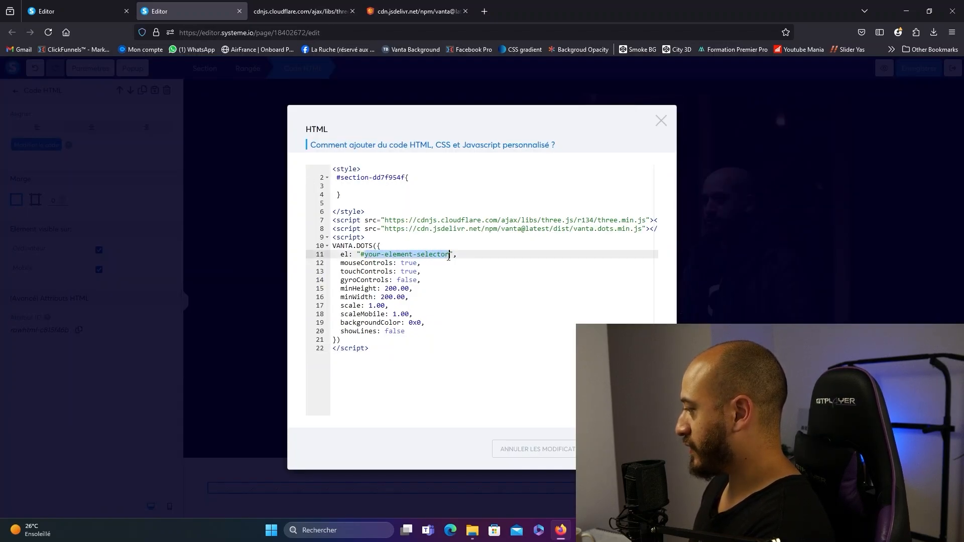
{"action": "type", "text": "section-dd7f954f"}
{"action": "left_click", "coordinate": [629, 448]}
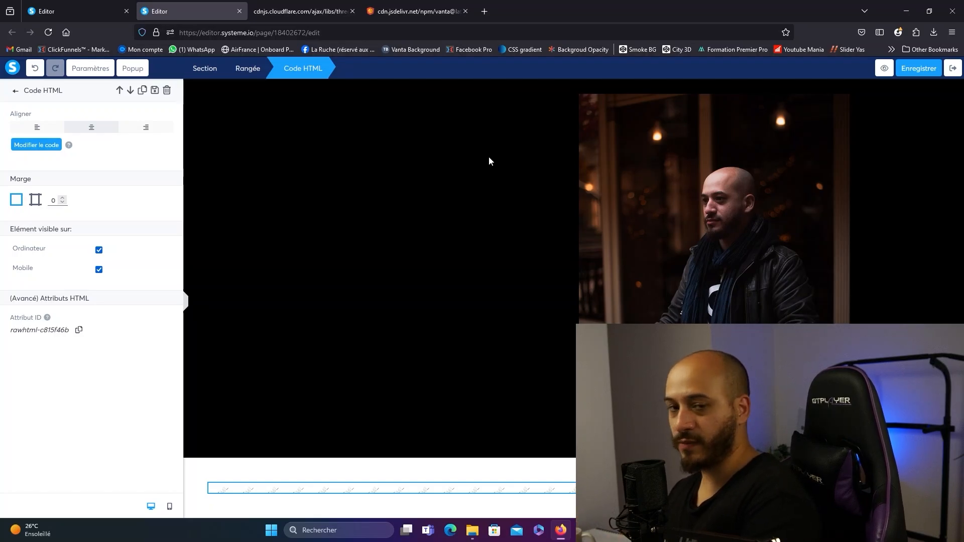
Wrap the VANTA.DOTS call in setTimeout(function() { ... }, 1000); and save the HTML block and the page.
{"action": "double_click", "coordinate": [489, 160]}
{"action": "left_click_drag", "start_coordinate": [425, 246], "coordinate": [331, 246]}
{"action": "left_click_drag", "start_coordinate": [370, 356], "coordinate": [328, 355]}
{"action": "left_click", "coordinate": [473, 363]}
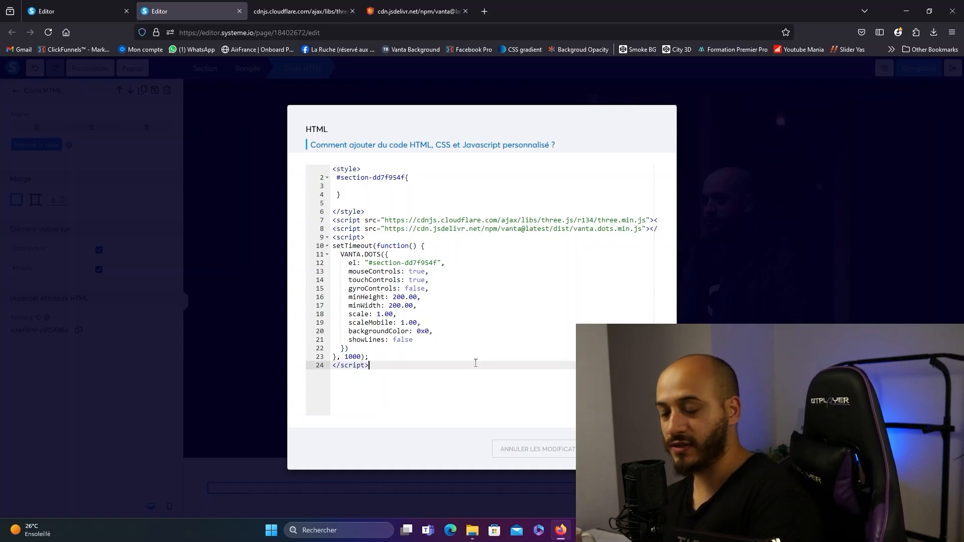
{"action": "left_click", "coordinate": [625, 449]}
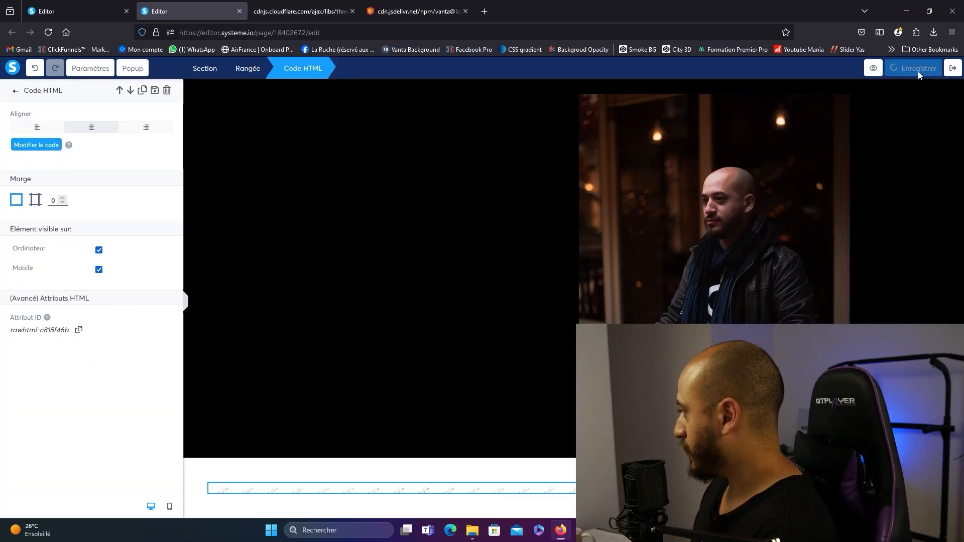
{"action": "left_click", "coordinate": [917, 71]}
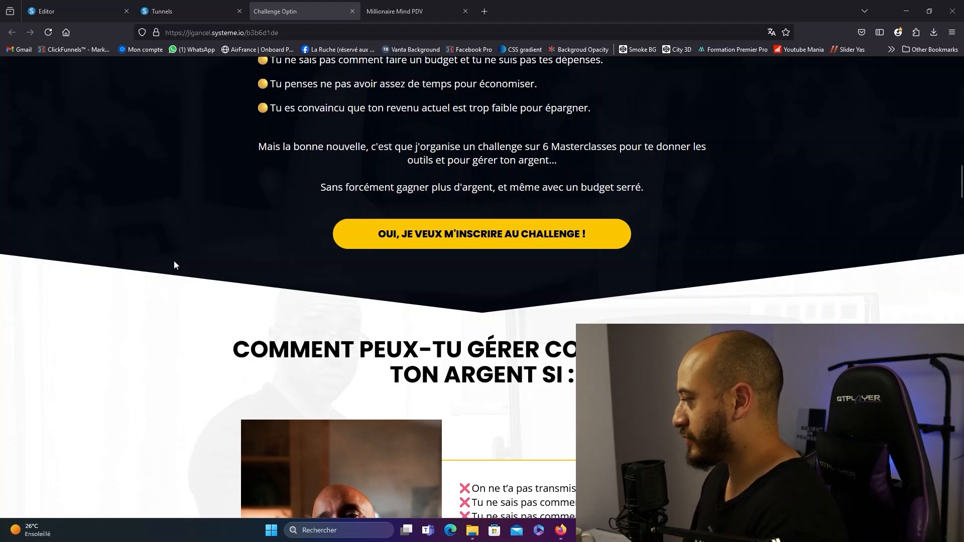
Set the background colour of the section below the video section to white and save the page.
{"action": "key", "text": "ctrl+Tab"}
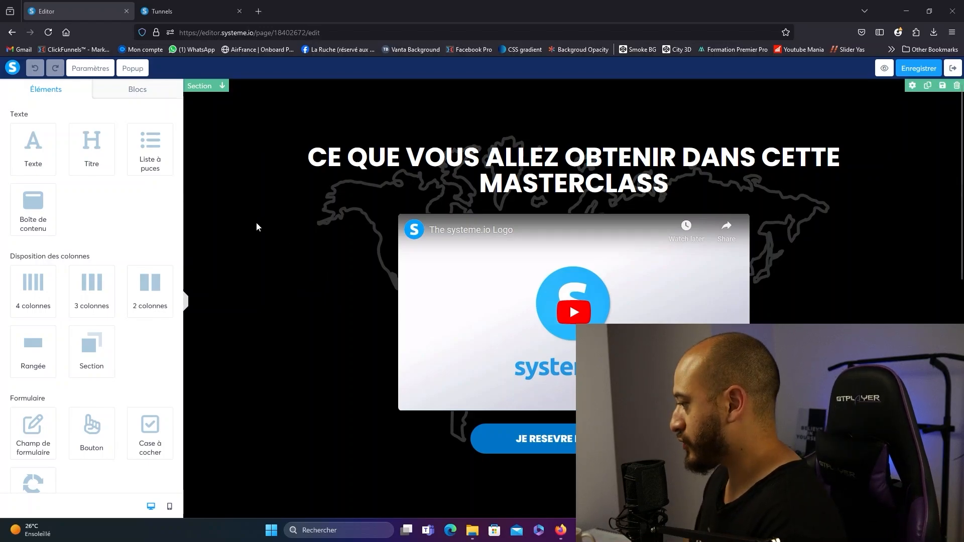
{"action": "scroll", "coordinate": [267, 226], "scroll_direction": "down", "scroll_amount": 3}
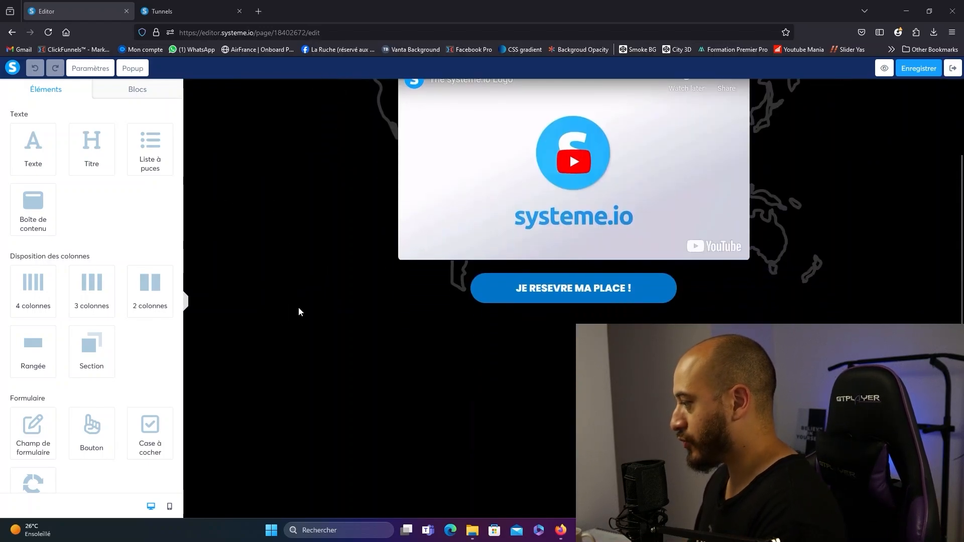
{"action": "left_click", "coordinate": [289, 370]}
{"action": "left_click", "coordinate": [18, 249]}
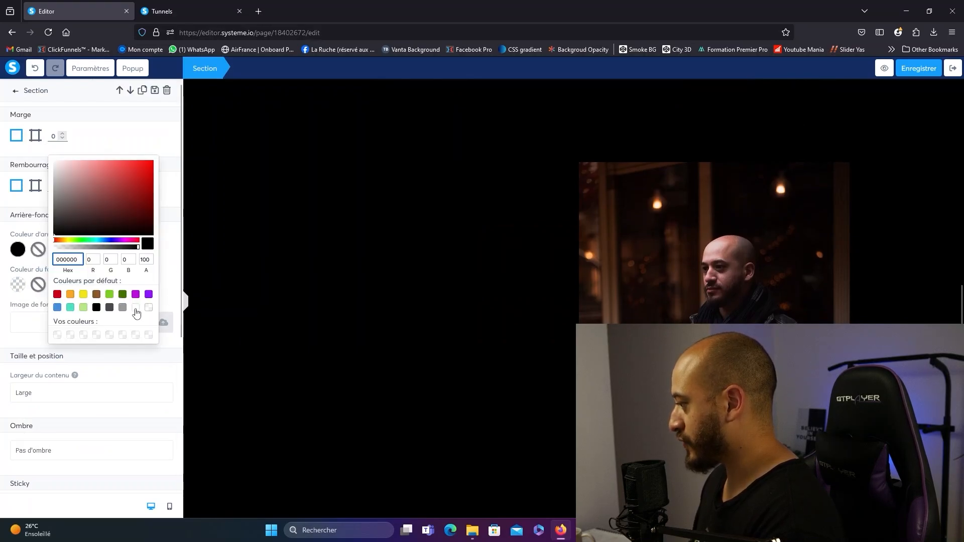
{"action": "left_click", "coordinate": [135, 309]}
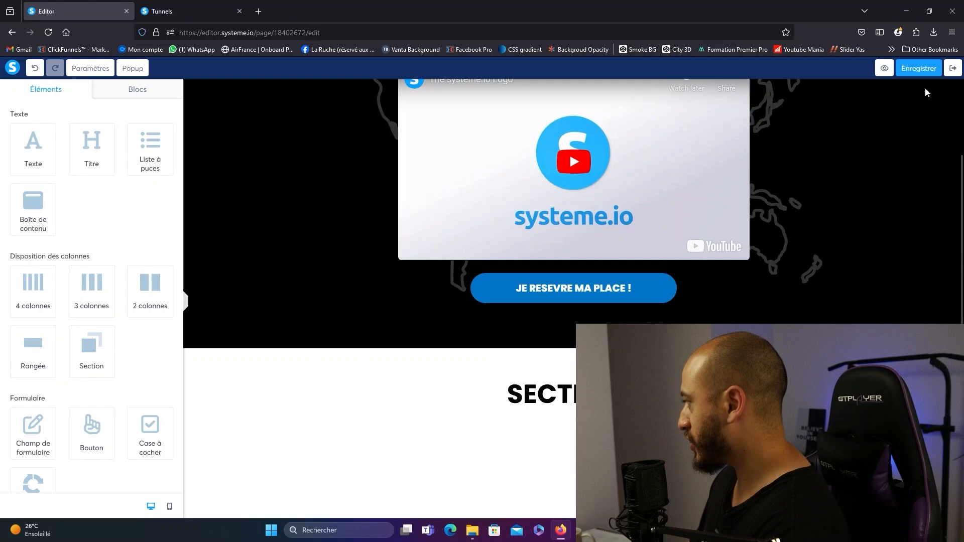
{"action": "left_click", "coordinate": [920, 69]}
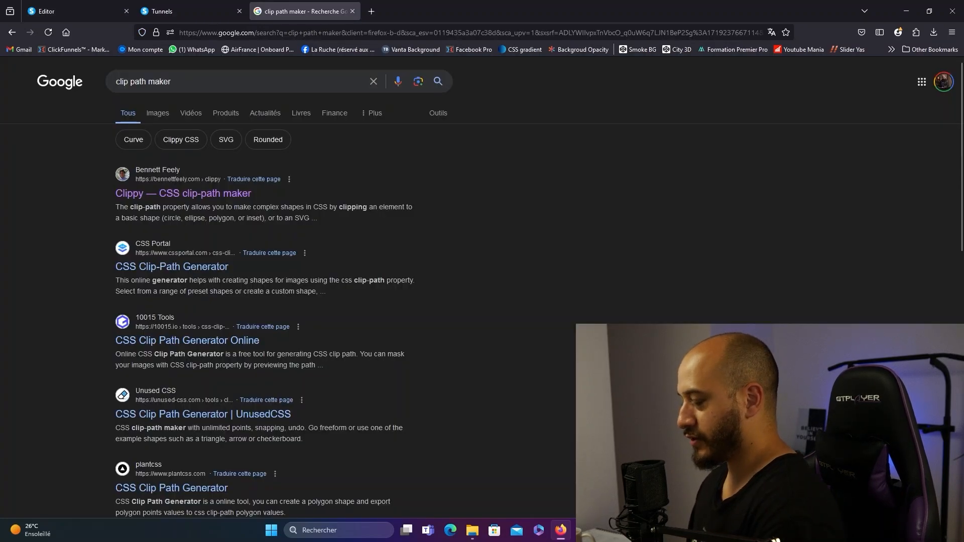
Open the Clippy CSS clip-path maker from the "clip path maker" search results and choose the Custom Polygon shape.
{"action": "left_click_drag", "start_coordinate": [197, 84], "coordinate": [113, 83]}
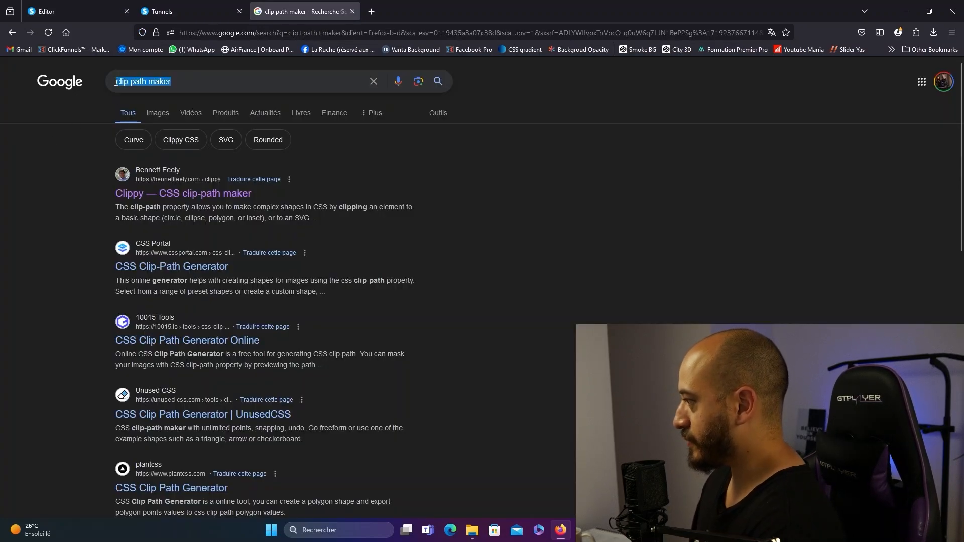
{"action": "left_click", "coordinate": [40, 156]}
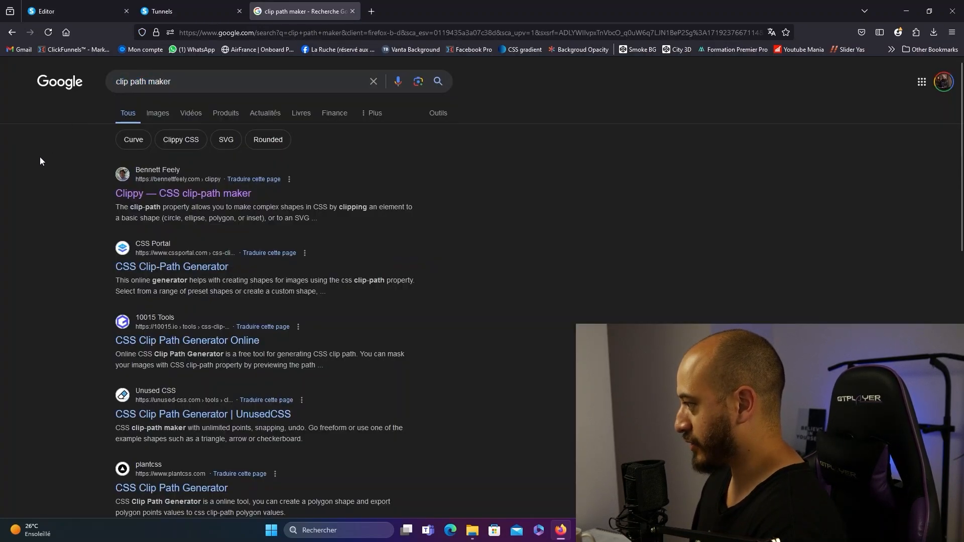
{"action": "left_click", "coordinate": [189, 200]}
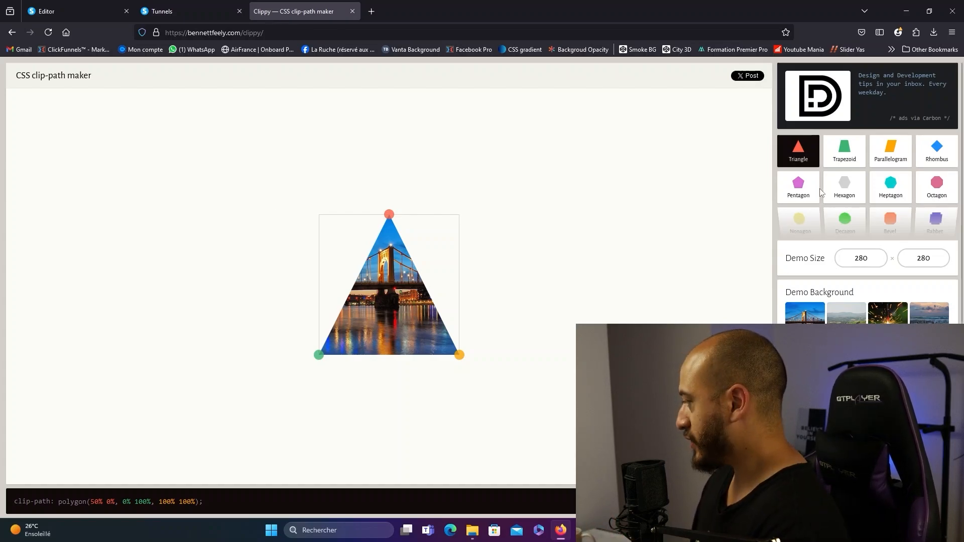
{"action": "mouse_move", "coordinate": [801, 245]}
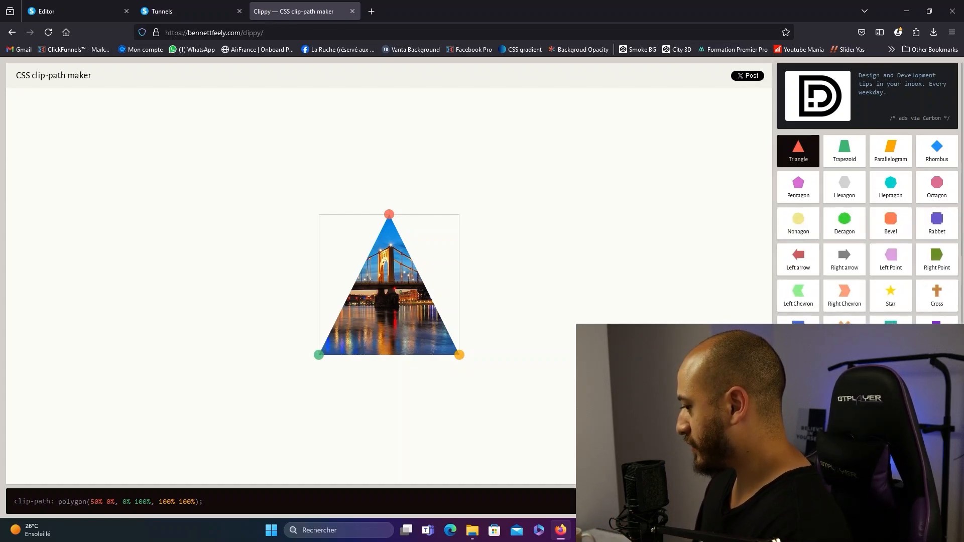
{"action": "scroll", "coordinate": [803, 286], "scroll_direction": "down", "scroll_amount": 2}
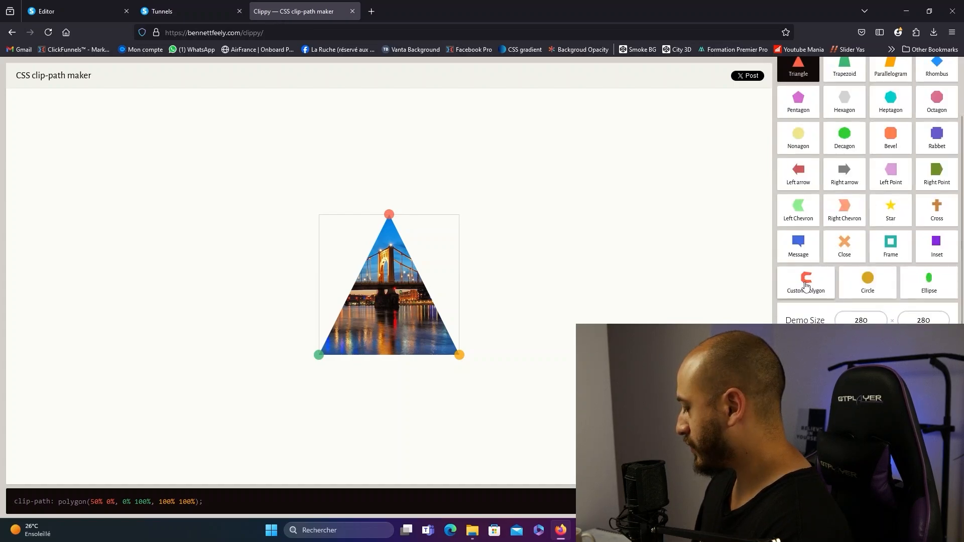
{"action": "left_click", "coordinate": [805, 289]}
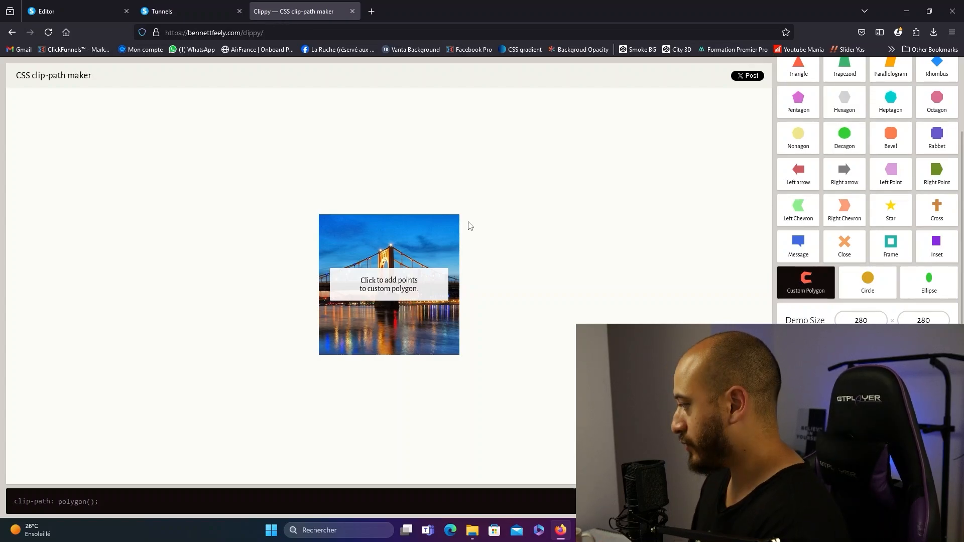
Draw a closed polygon around the demo image's four corners, with upper-edge zigzag points at about 22% 21%, 50% 2% and 80% 23%.
{"action": "left_click", "coordinate": [457, 214]}
{"action": "left_click", "coordinate": [459, 355]}
{"action": "left_click", "coordinate": [318, 354]}
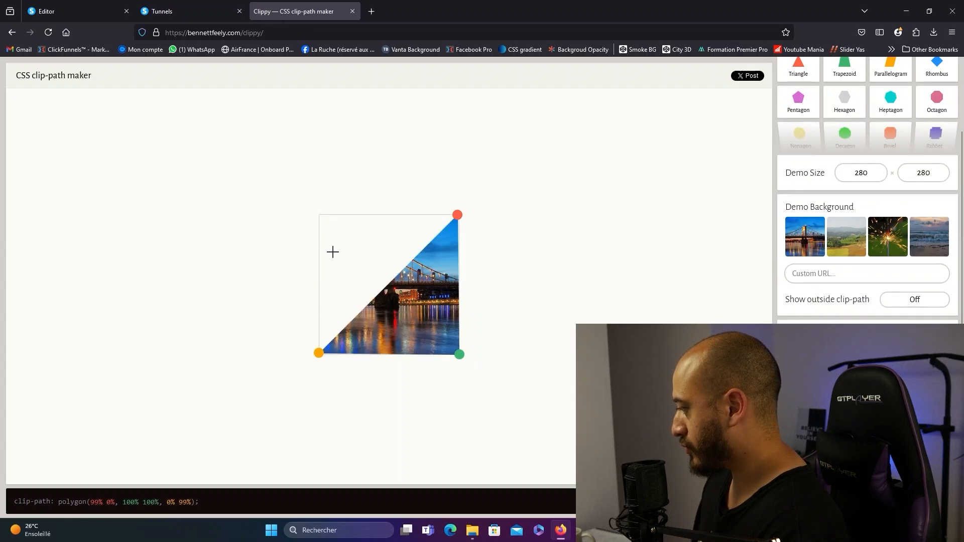
{"action": "left_click", "coordinate": [320, 214]}
{"action": "left_click", "coordinate": [350, 244]}
{"action": "left_click", "coordinate": [388, 217]}
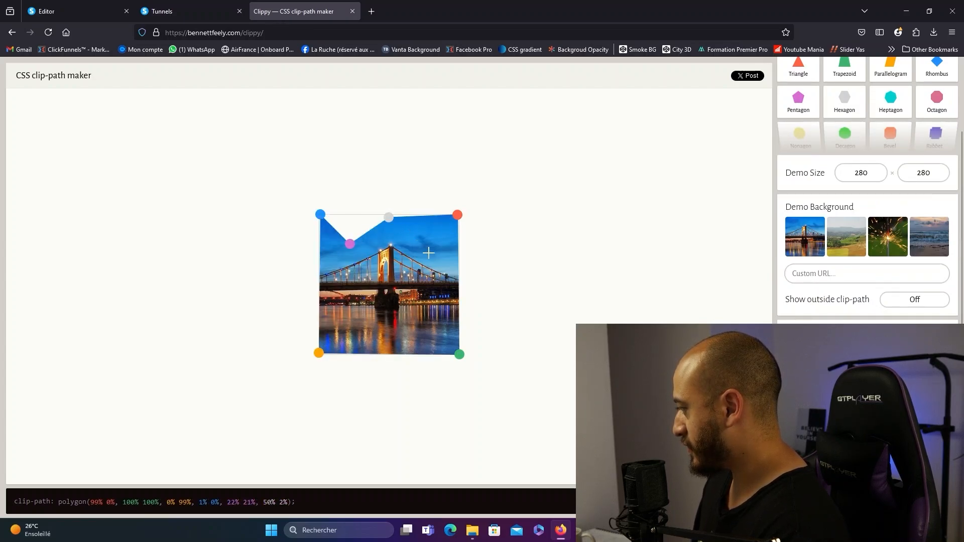
{"action": "left_click", "coordinate": [431, 246]}
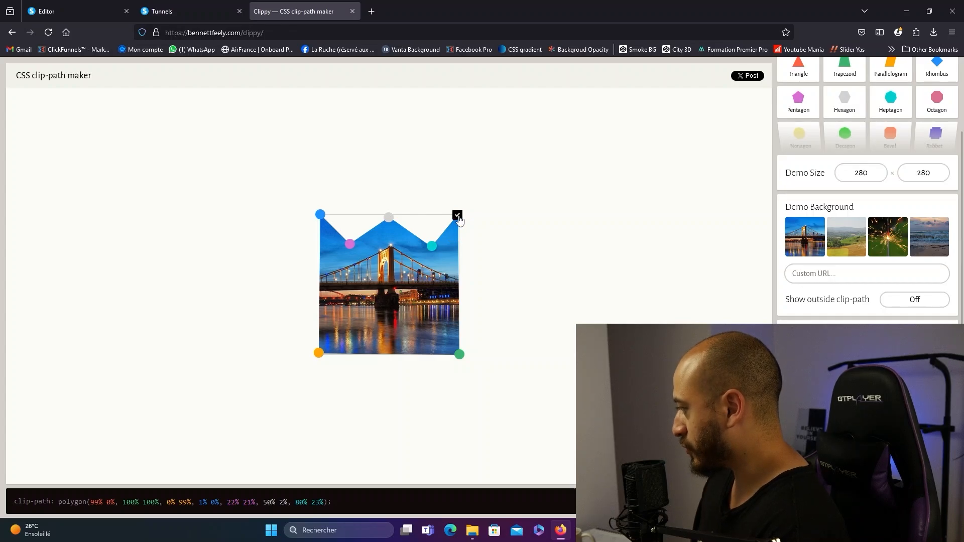
{"action": "left_click", "coordinate": [457, 216]}
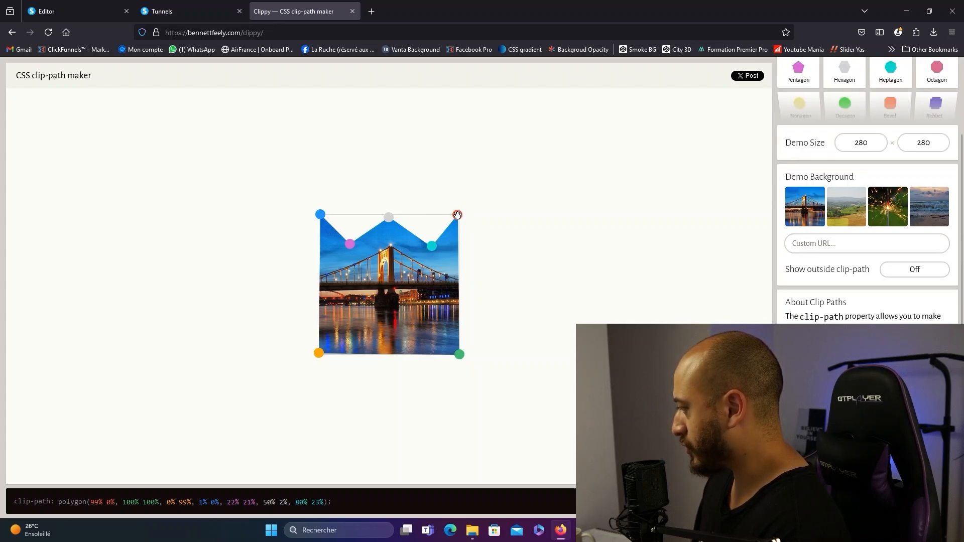
Move the polygon's four outer points exactly onto the corners: 100% 0, 100% 100%, 0 100% and 0 0.
{"action": "left_click_drag", "start_coordinate": [458, 215], "coordinate": [461, 213]}
{"action": "left_click_drag", "start_coordinate": [459, 353], "coordinate": [461, 357]}
{"action": "left_click_drag", "start_coordinate": [320, 353], "coordinate": [317, 357]}
{"action": "left_click_drag", "start_coordinate": [321, 214], "coordinate": [312, 214]}
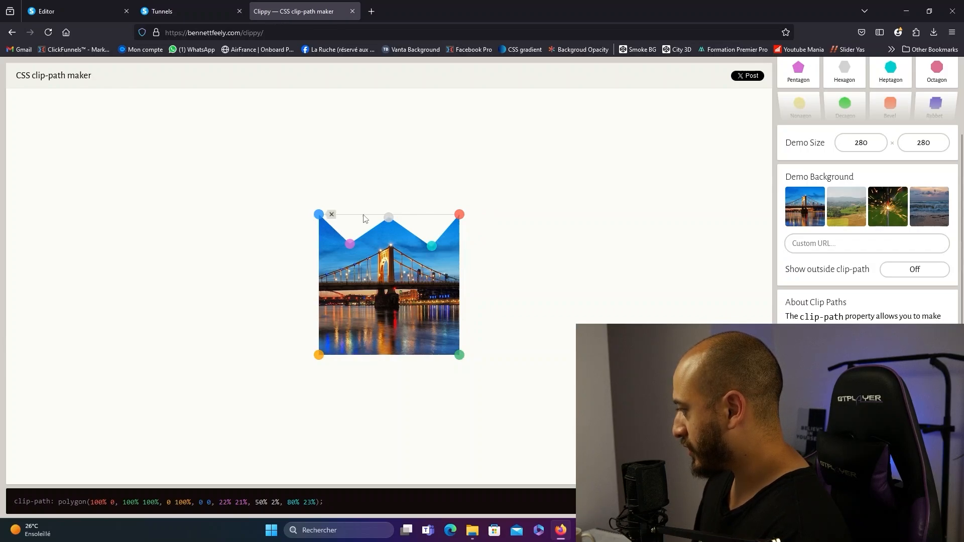
Reshape the polygon's upper-edge points to 24% 29%, 47% 16% and 74% 22%, and copy the generated clip-path code.
{"action": "mouse_move", "coordinate": [350, 244]}
{"action": "left_mouse_down"}
{"action": "mouse_move", "coordinate": [357, 239]}
{"action": "mouse_move", "coordinate": [352, 255]}
{"action": "left_mouse_up"}
{"action": "left_click_drag", "start_coordinate": [431, 246], "coordinate": [422, 245]}
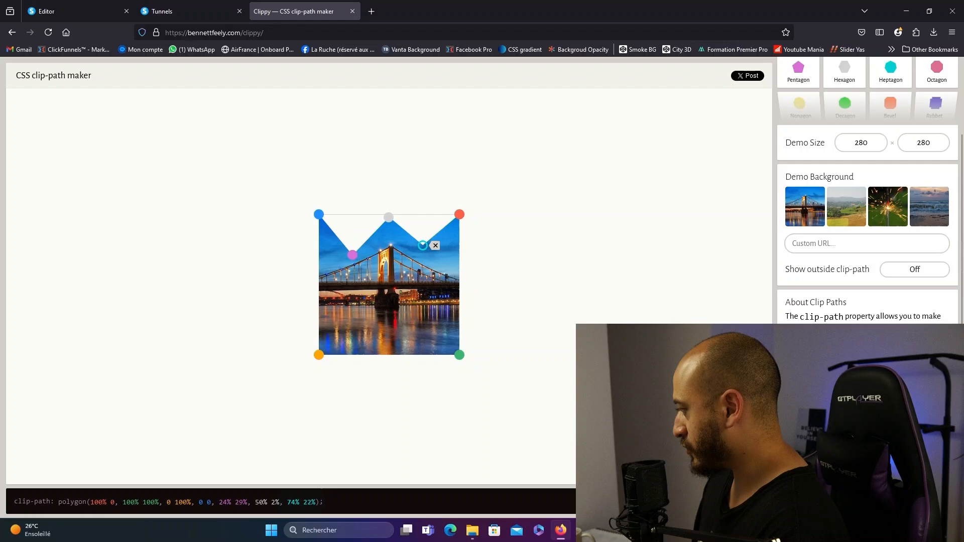
{"action": "left_click_drag", "start_coordinate": [389, 213], "coordinate": [384, 237]}
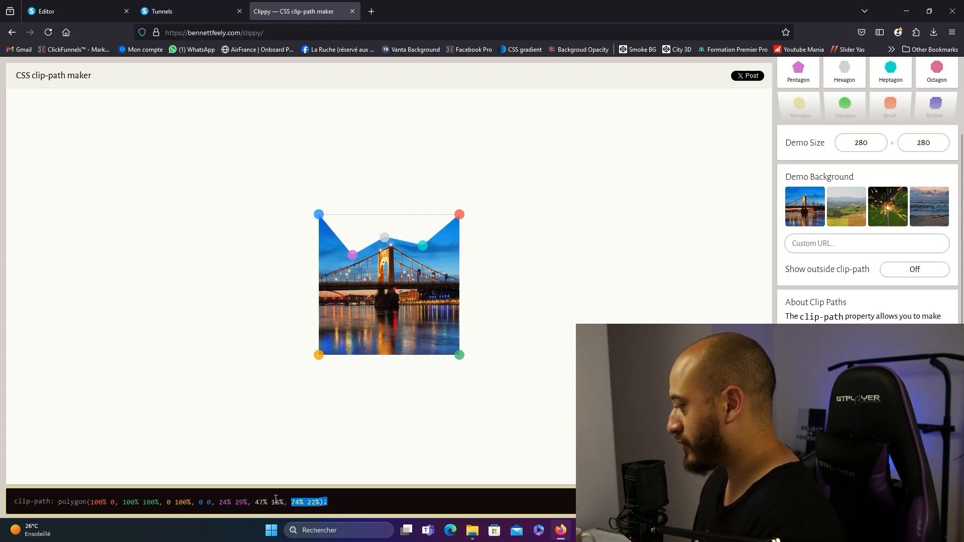
{"action": "left_click_drag", "start_coordinate": [276, 499], "coordinate": [80, 502]}
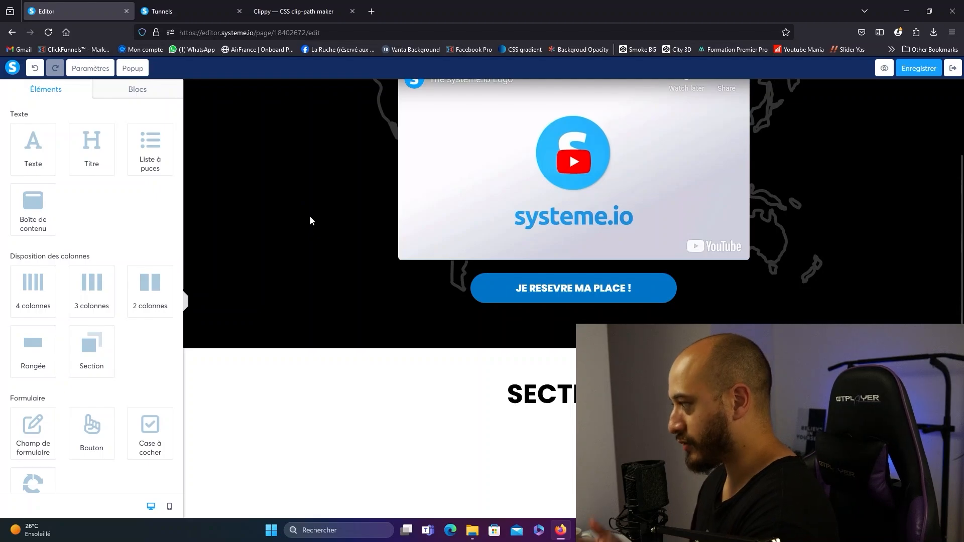
In the systeme.io page's bottom HTML code block, replace the Vanta.js scripts with the copied clip-path polygon line.
{"action": "scroll", "coordinate": [312, 349], "scroll_direction": "down", "scroll_amount": 7}
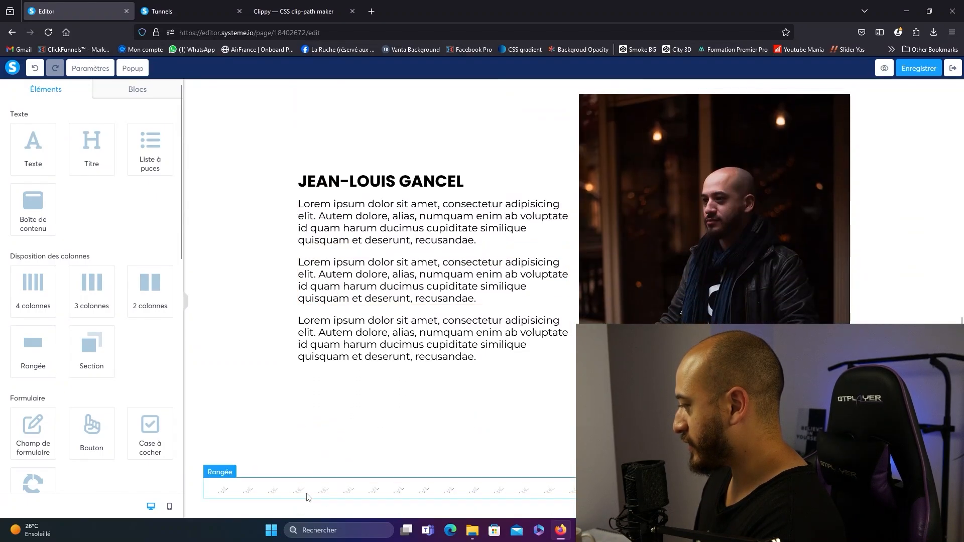
{"action": "left_click", "coordinate": [307, 491]}
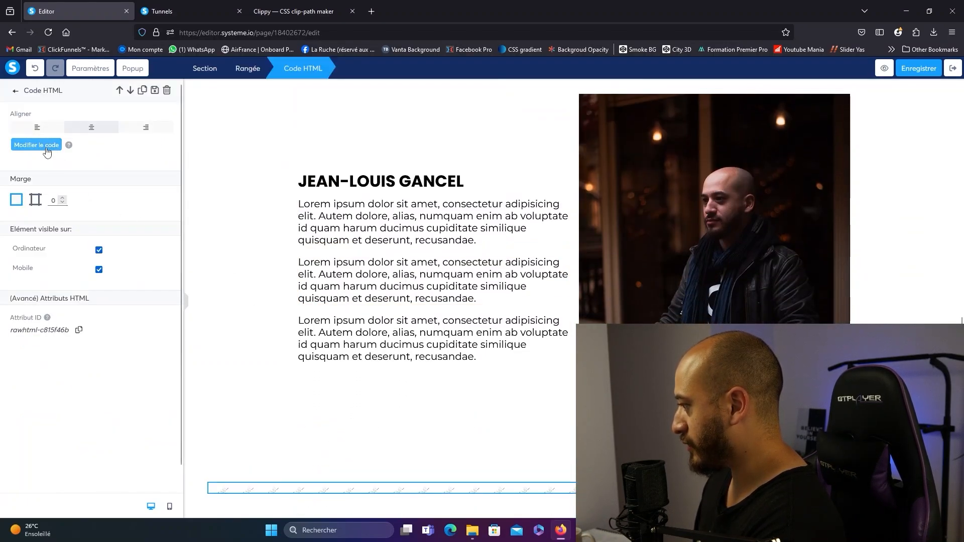
{"action": "left_click", "coordinate": [47, 147]}
{"action": "left_click_drag", "start_coordinate": [370, 357], "coordinate": [327, 218]}
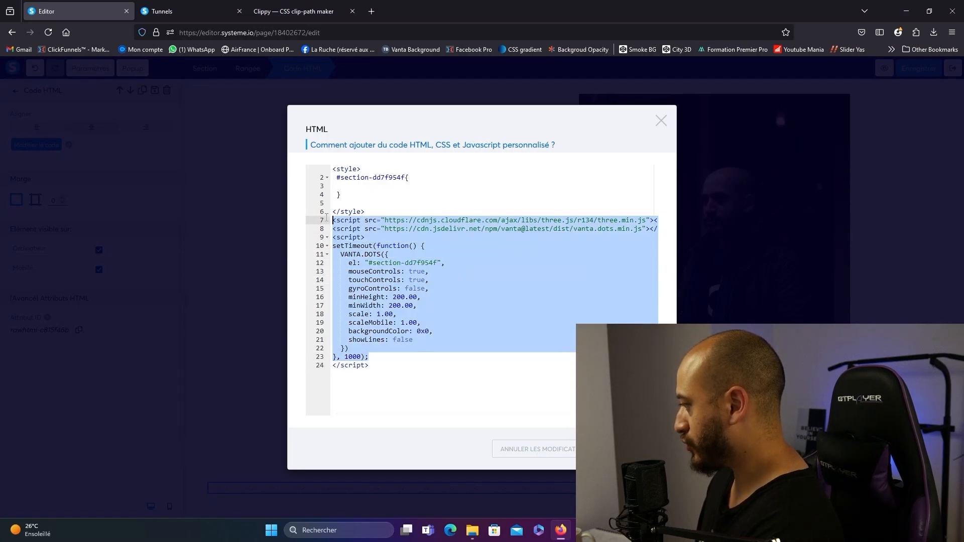
{"action": "type", "text": "clip-path: polygon(100% 0, 100% 100%, 0 100%, 0 0, 24% 29%, 47% 16%, 74% 22%);"}
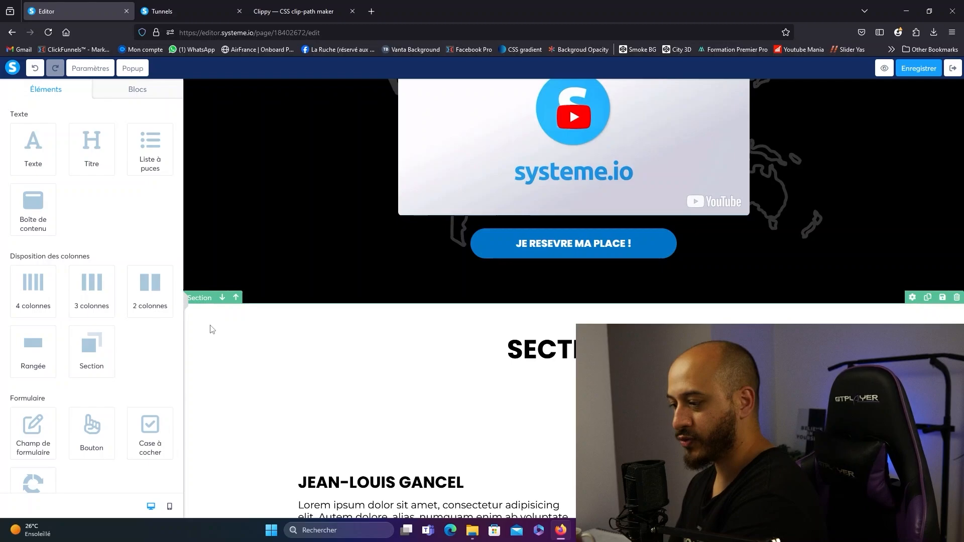
Add an empty section between the video section and Section 2, with its row removed, 140 padding and a white background.
{"action": "left_click_drag", "start_coordinate": [89, 359], "coordinate": [323, 318]}
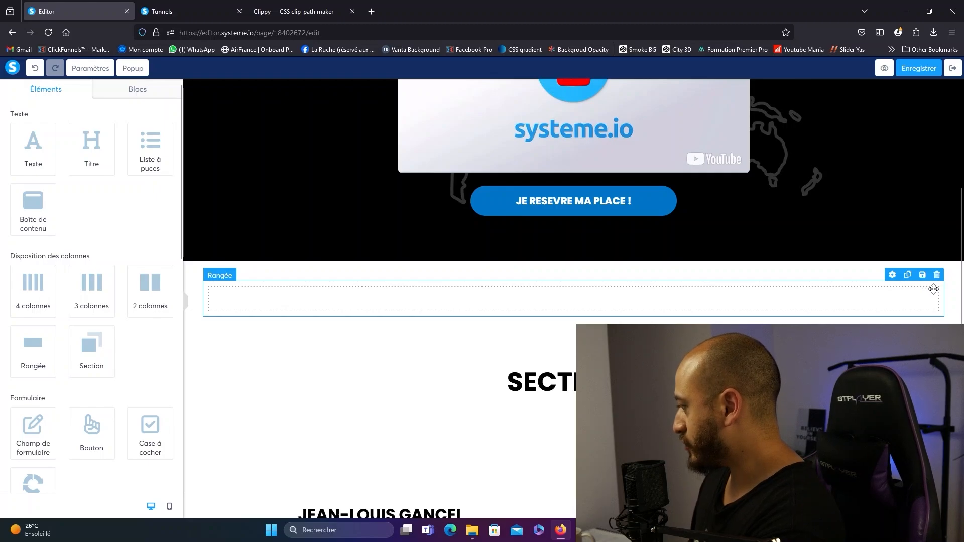
{"action": "left_click", "coordinate": [938, 275]}
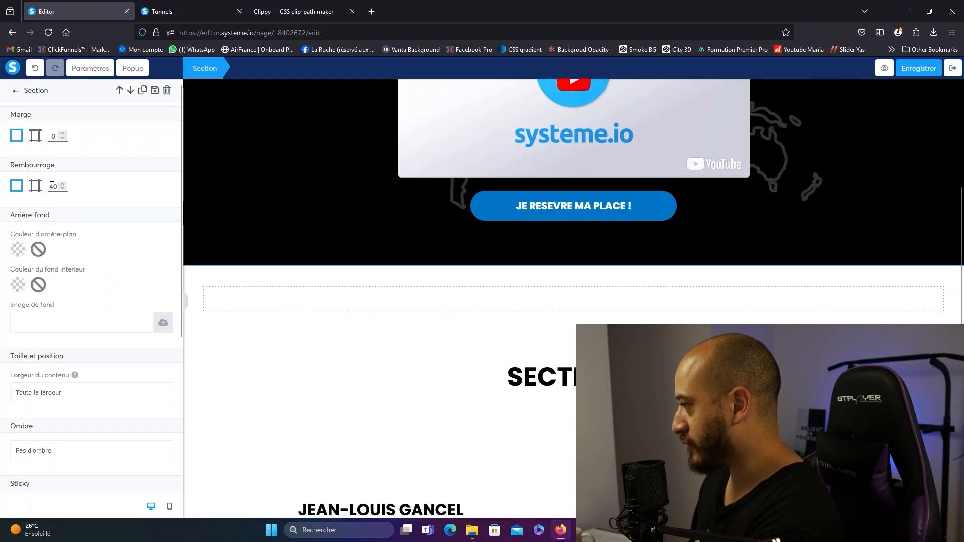
{"action": "left_click", "coordinate": [50, 186]}
{"action": "type", "text": "1"}
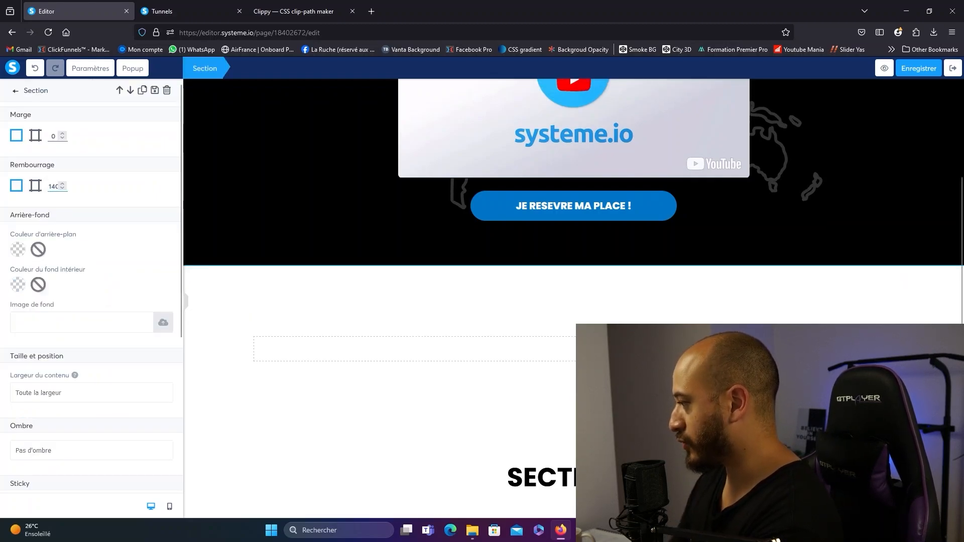
{"action": "left_click", "coordinate": [18, 252]}
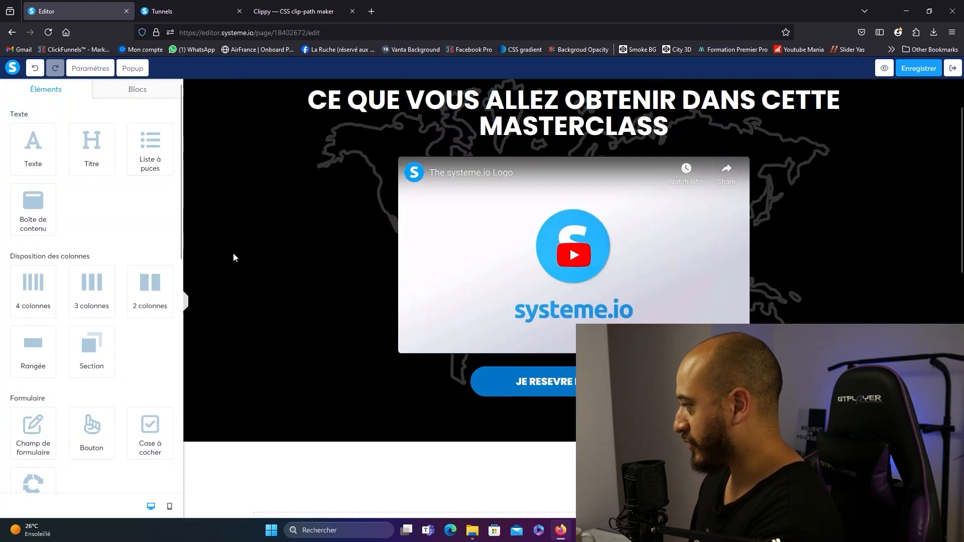
Set the bottom padding of the black video section to 300.
{"action": "left_click", "coordinate": [234, 257]}
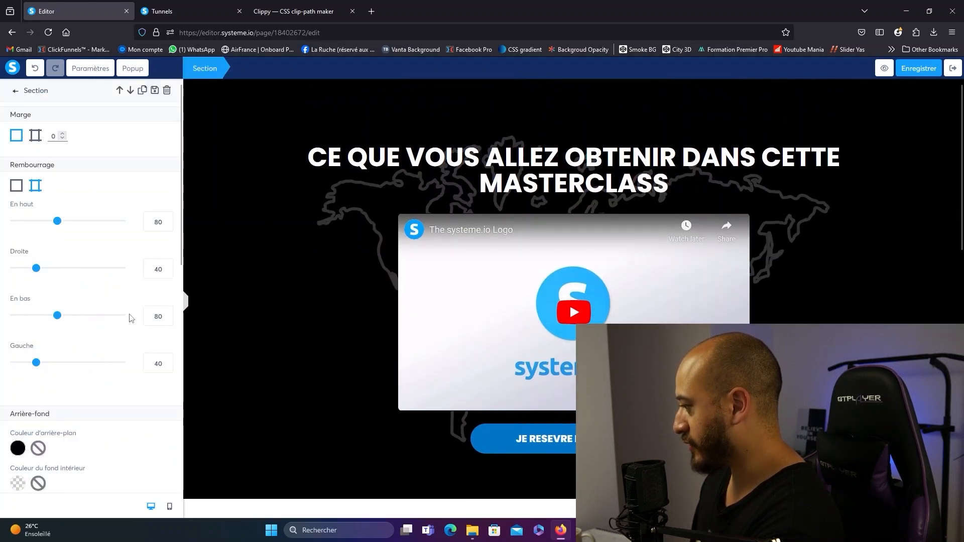
{"action": "double_click", "coordinate": [155, 316]}
{"action": "type", "text": "300"}
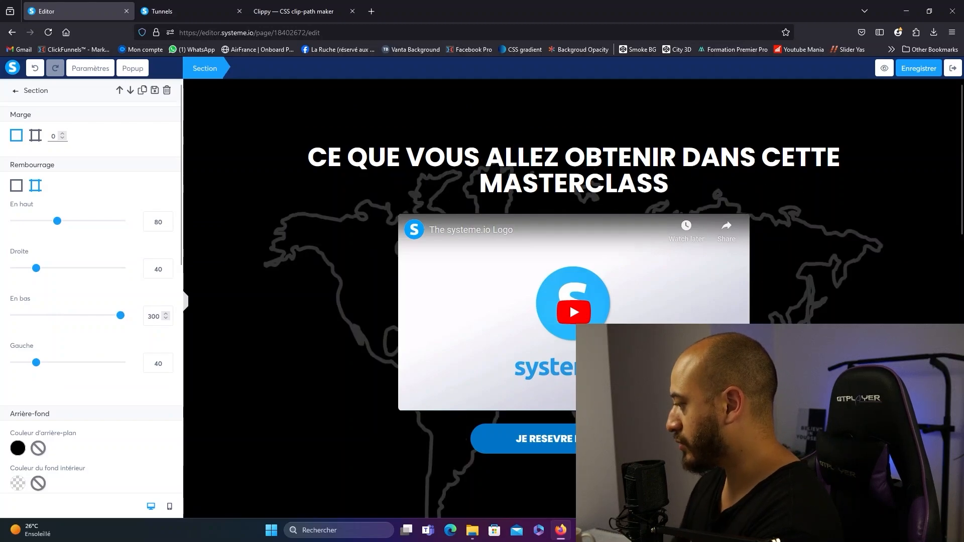
{"action": "left_click", "coordinate": [238, 323]}
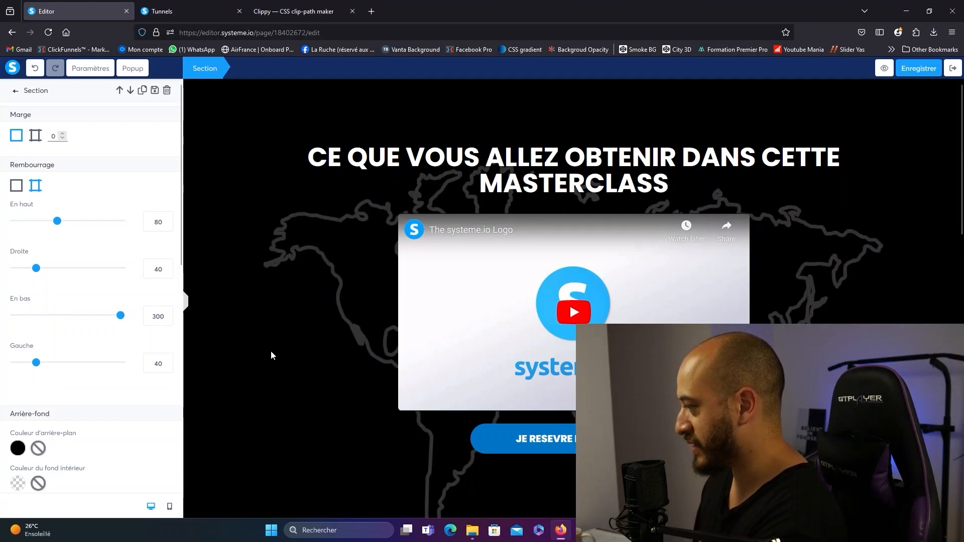
Wrap the clip-path line in the HTML block in a CSS rule targeting the new empty section, #section-99b25bdd.
{"action": "scroll", "coordinate": [370, 269], "scroll_direction": "down", "scroll_amount": 5}
{"action": "left_click", "coordinate": [370, 272]}
{"action": "scroll", "coordinate": [78, 388], "scroll_direction": "down", "scroll_amount": 5}
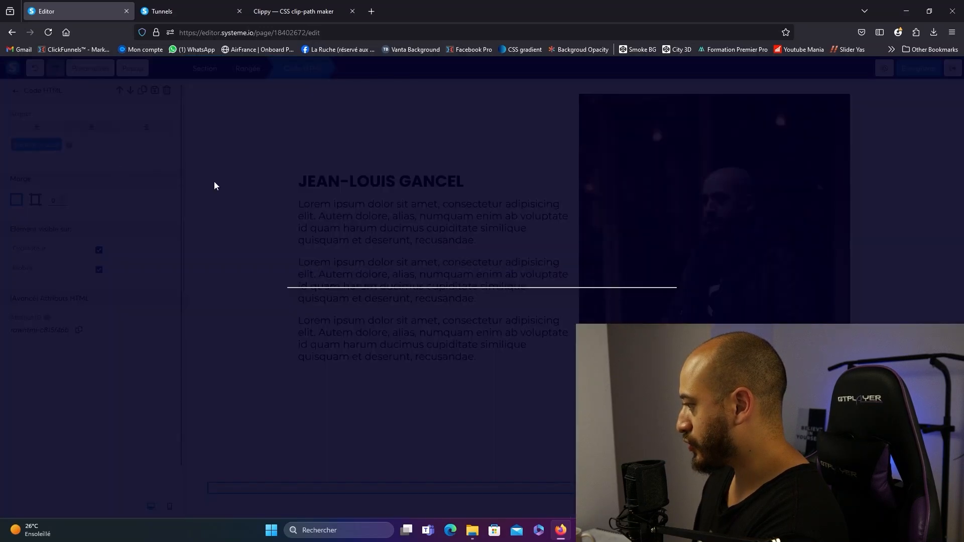
{"action": "left_click", "coordinate": [358, 201]}
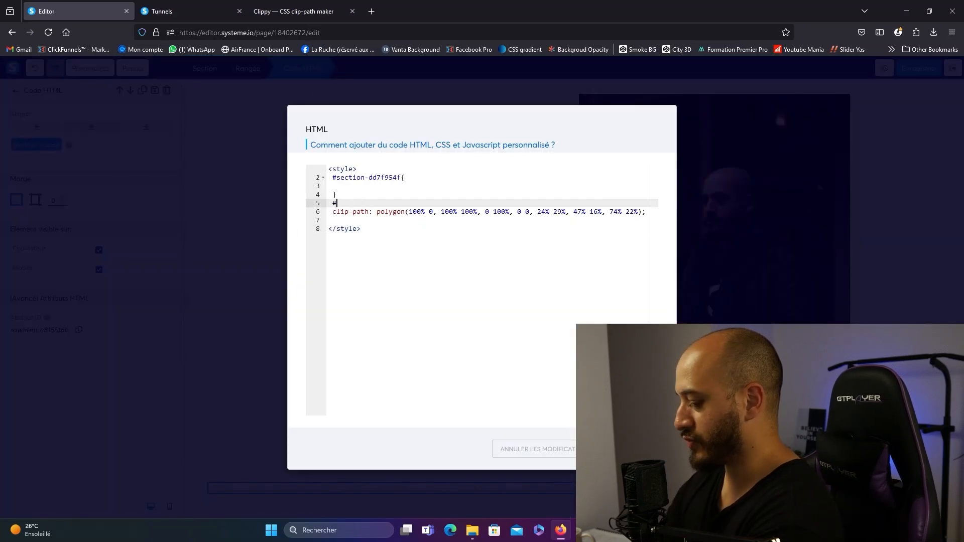
{"action": "type", "text": "#section-99b25bdd{"}
{"action": "key", "text": "Down"}
{"action": "key", "text": "Down"}
{"action": "type", "text": "}"}
{"action": "left_click", "coordinate": [333, 212]}
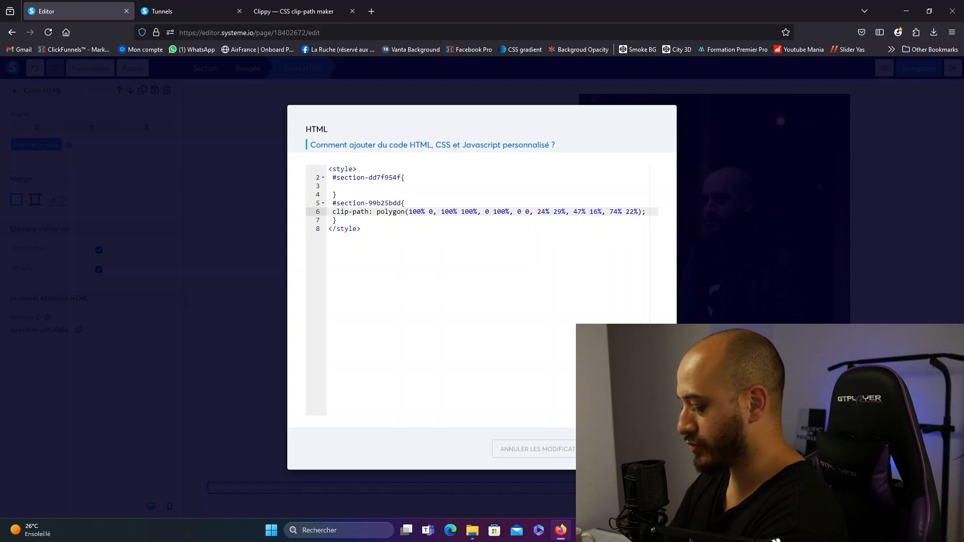
{"action": "key", "text": "Return"}
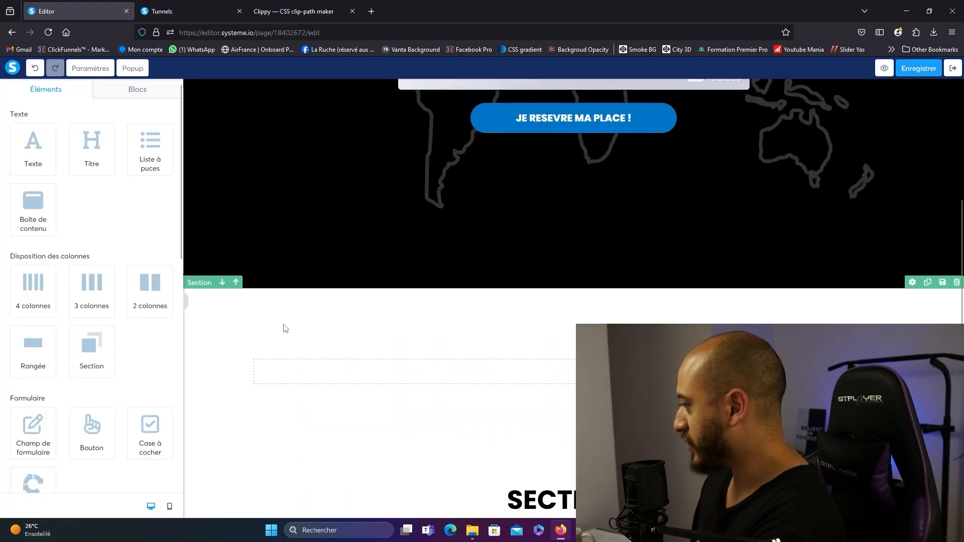
Set the new empty section's top margin to -150 so it overlaps the black video section.
{"action": "left_click", "coordinate": [275, 323]}
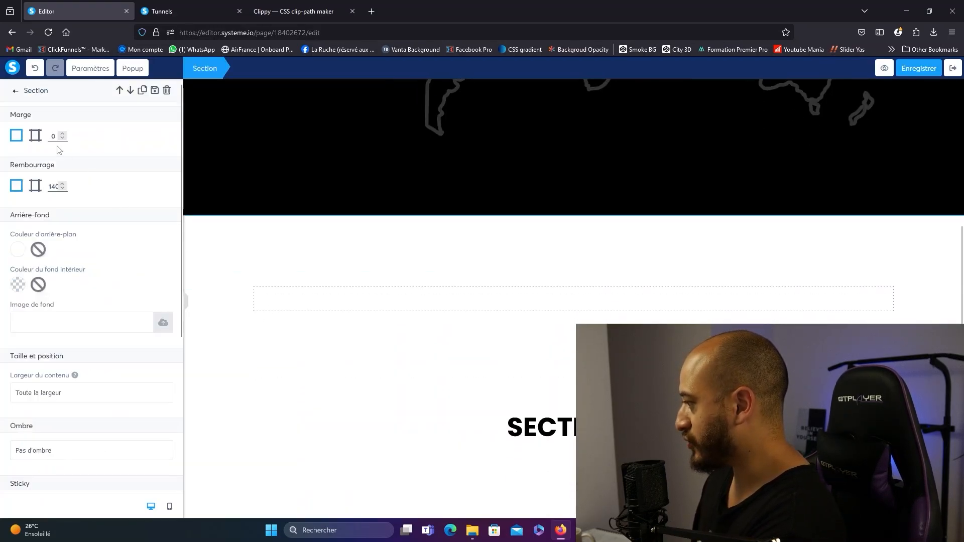
{"action": "left_click", "coordinate": [35, 135]}
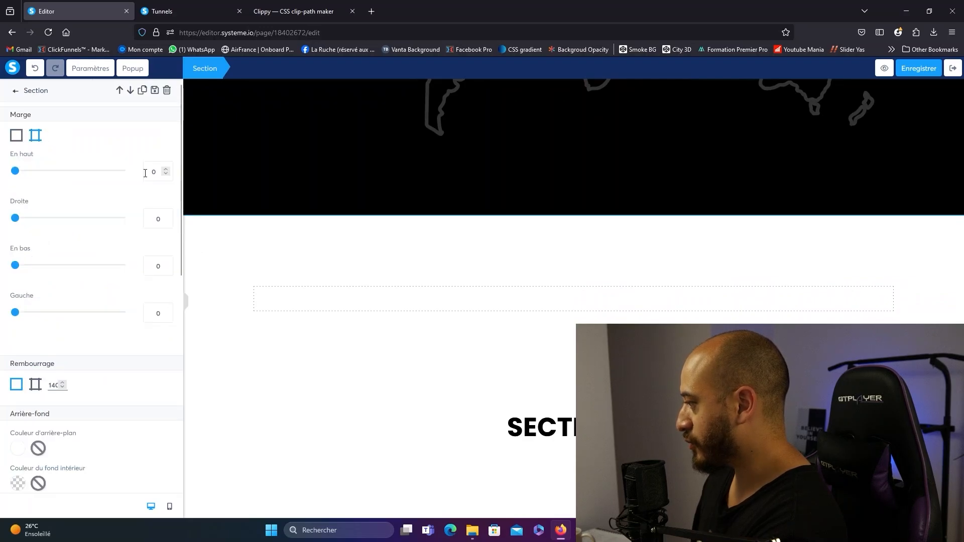
{"action": "left_click", "coordinate": [150, 173]}
{"action": "type", "text": "-15"}
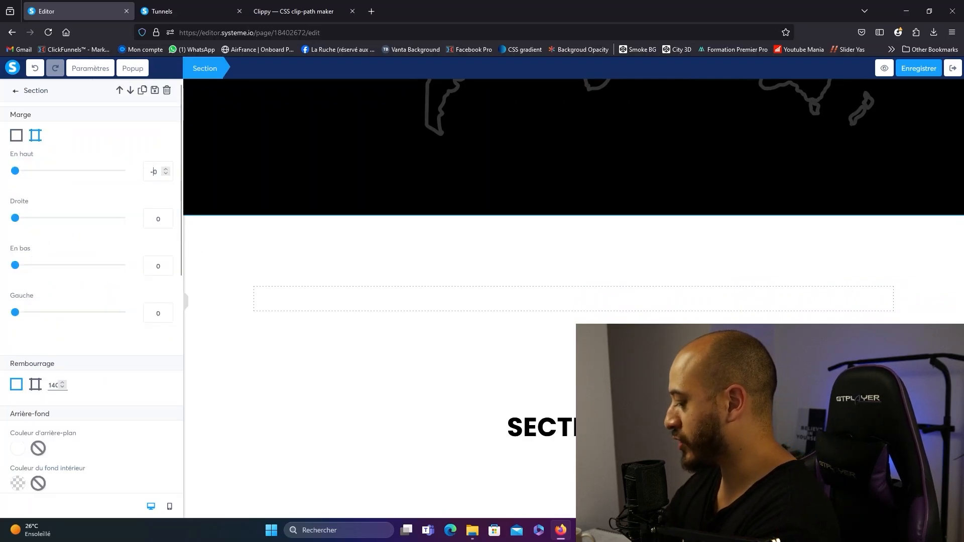
{"action": "left_click", "coordinate": [438, 160]}
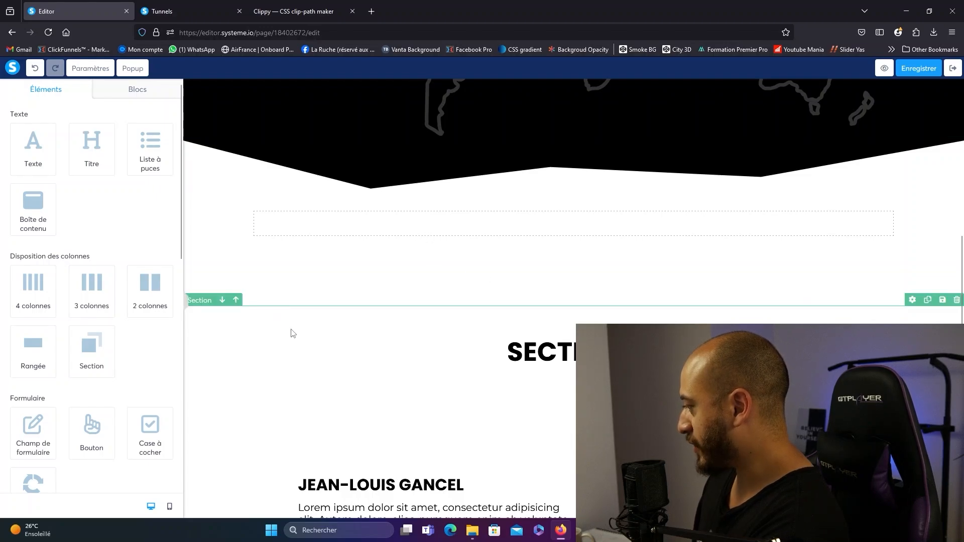
Remove the top padding of the section containing the "SECTION 2" title.
{"action": "left_click", "coordinate": [253, 333]}
{"action": "left_click", "coordinate": [38, 185]}
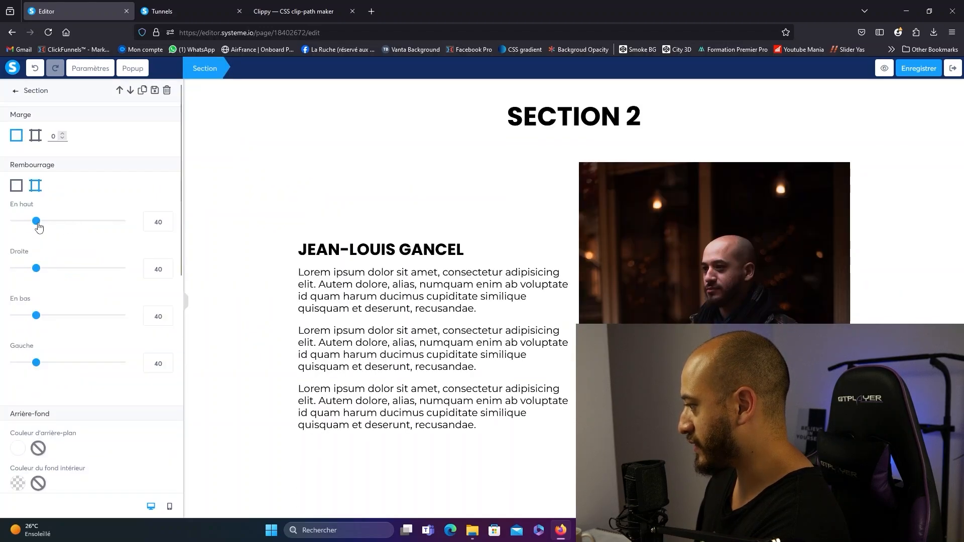
{"action": "left_click_drag", "start_coordinate": [34, 222], "coordinate": [2, 222]}
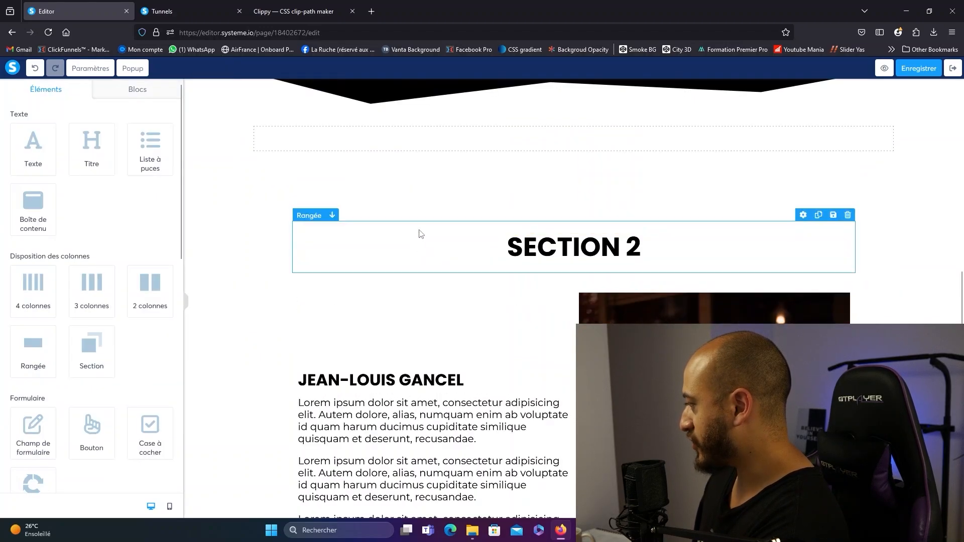
Set the "SECTION 2" title row's top margin to -150, and save and preview the page.
{"action": "left_click", "coordinate": [420, 233]}
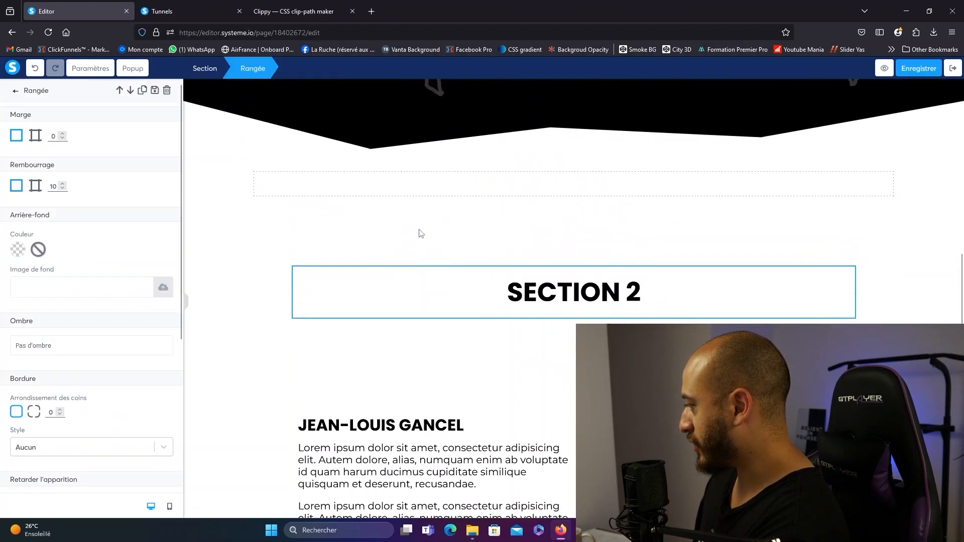
{"action": "left_click", "coordinate": [36, 136]}
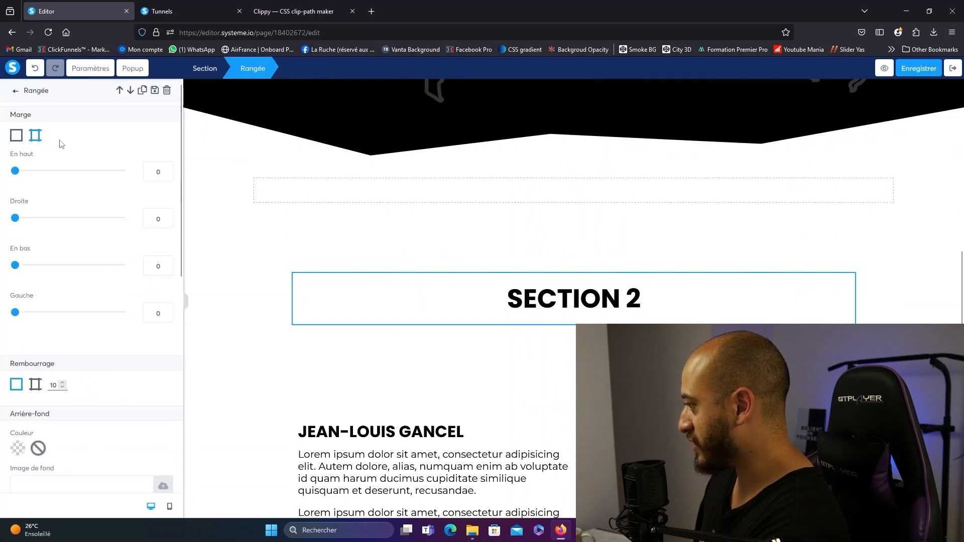
{"action": "left_click", "coordinate": [150, 172]}
{"action": "type", "text": "-15"}
{"action": "left_click", "coordinate": [915, 70]}
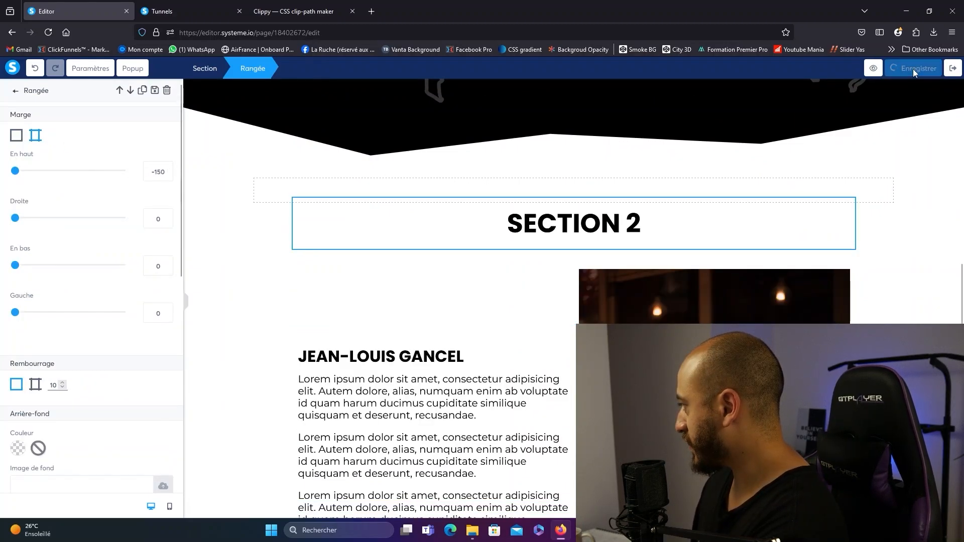
{"action": "left_click", "coordinate": [873, 68]}
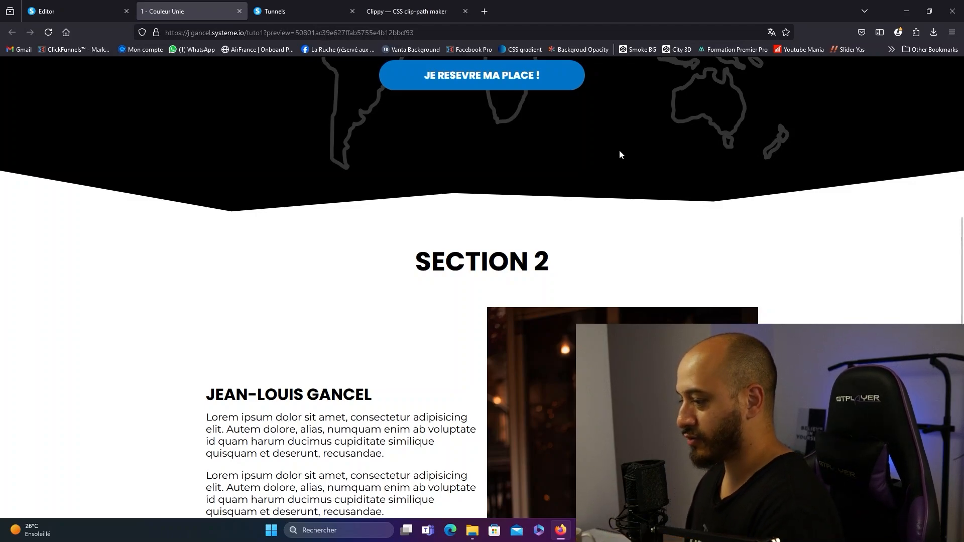
In Canva, open the 2000 × 300 px design with the dark green brush-stroke edge and add a blank second page.
{"action": "left_click", "coordinate": [411, 11]}
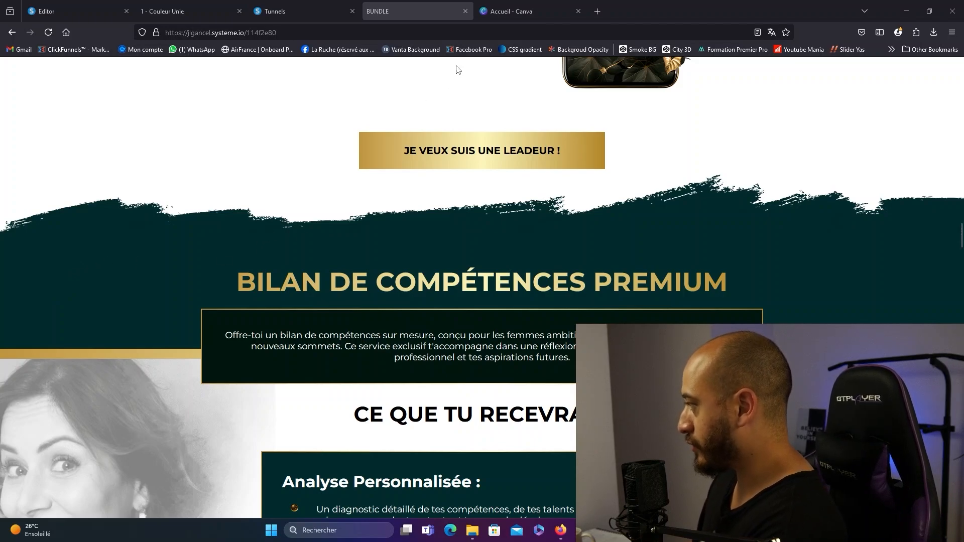
{"action": "left_click", "coordinate": [507, 11]}
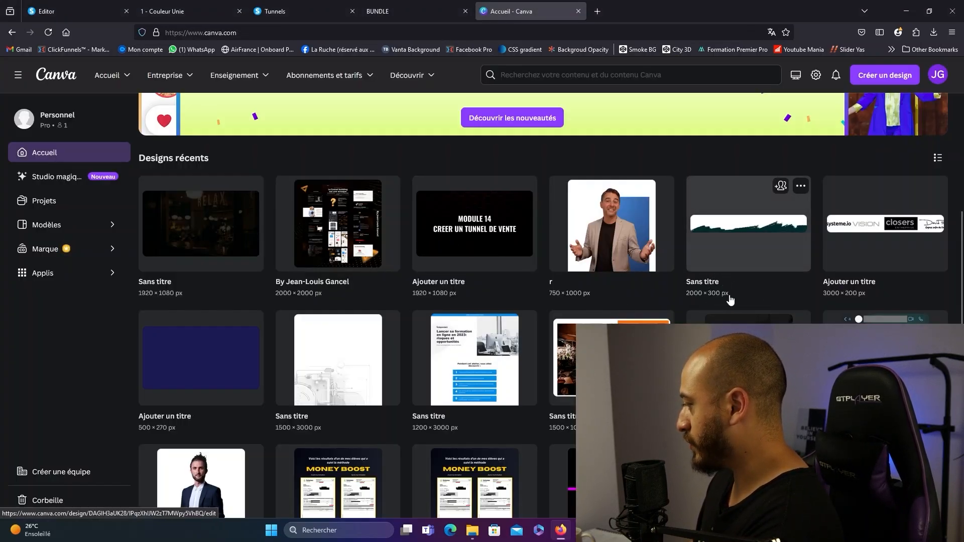
{"action": "left_click", "coordinate": [708, 282]}
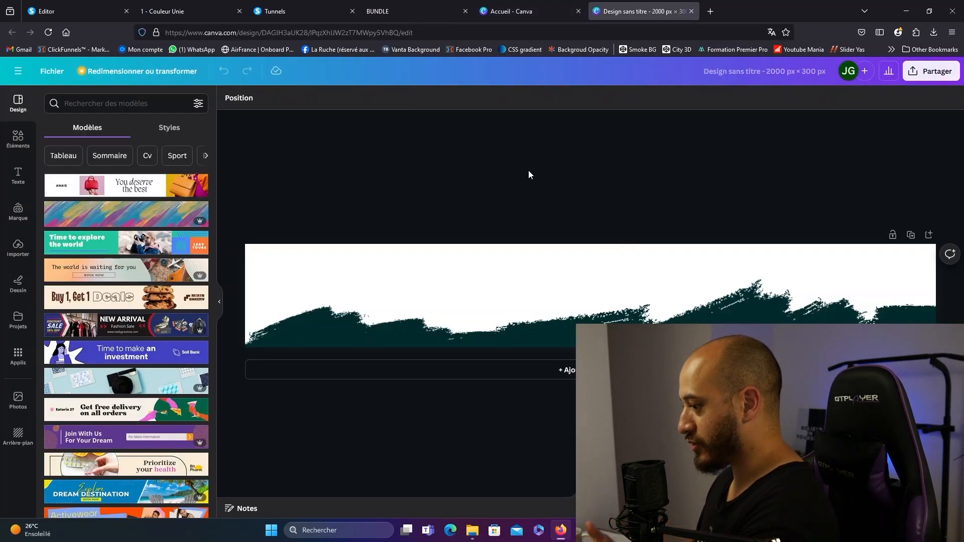
{"action": "left_click", "coordinate": [928, 236]}
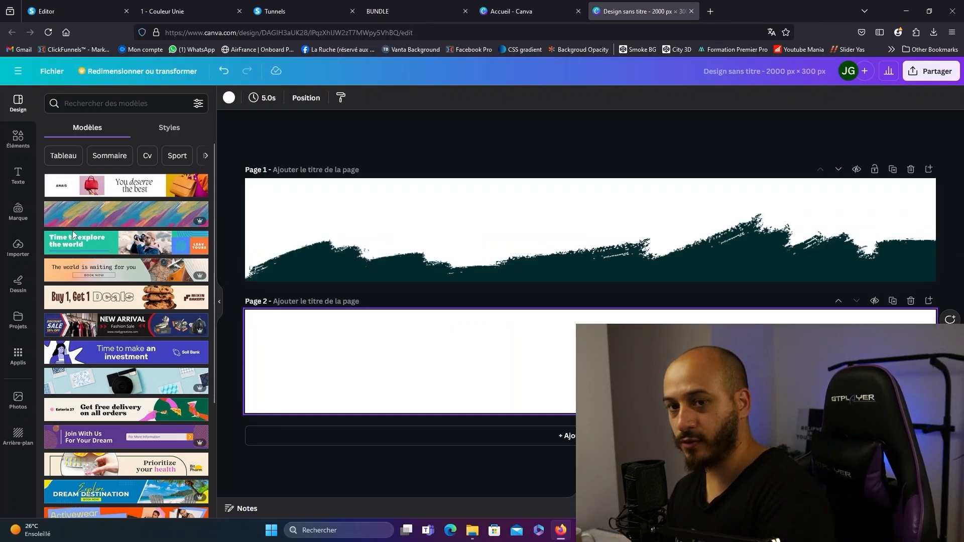
Search Canva's elements for "papier déchiré" illustrations.
{"action": "left_click", "coordinate": [24, 144]}
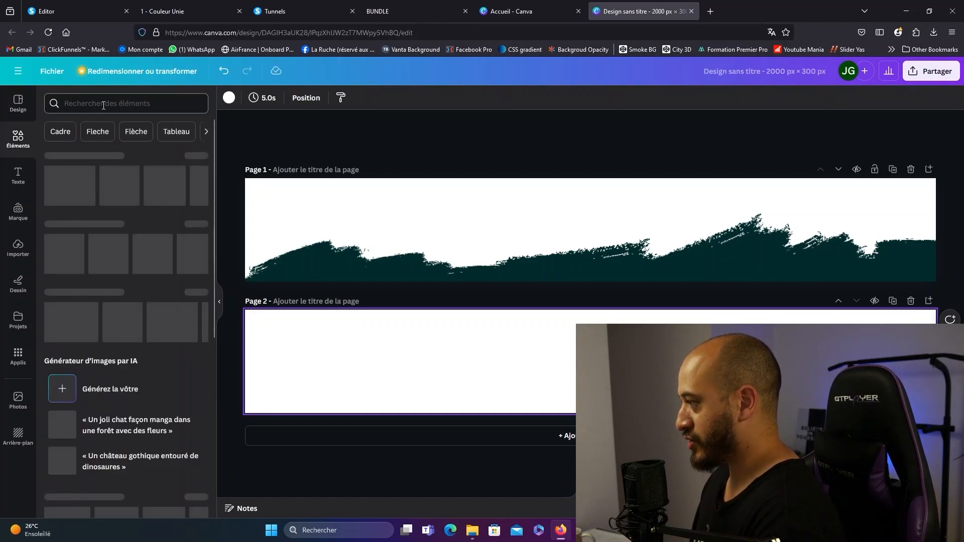
{"action": "left_click", "coordinate": [103, 105]}
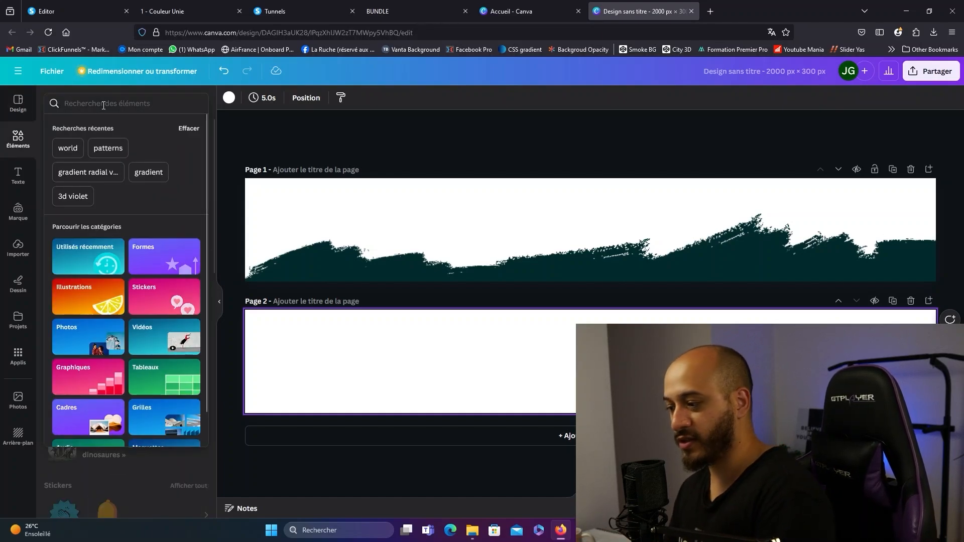
{"action": "type", "text": "papier déchiré"}
{"action": "key", "text": "Return"}
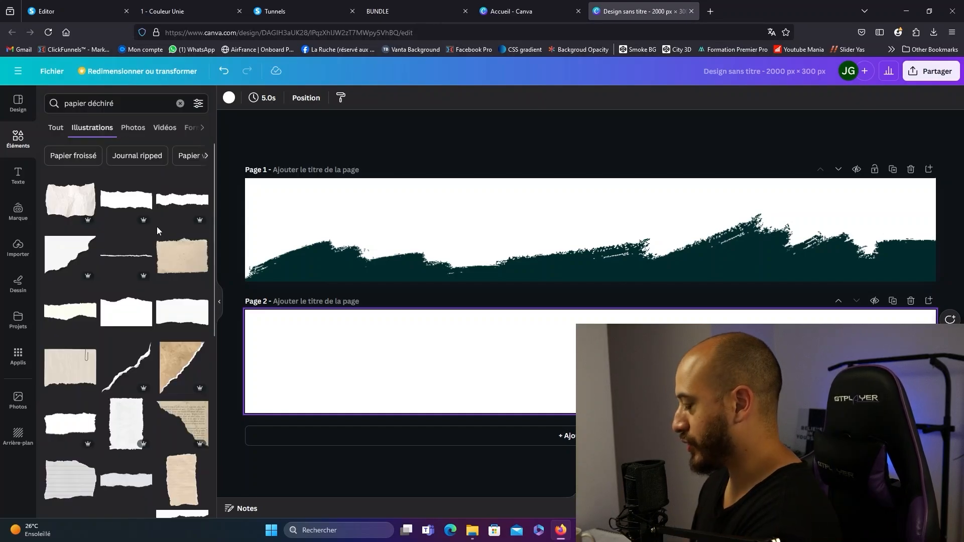
Add a torn-paper illustration to page 2 and line up duplicates of it side by side along the page's bottom edge.
{"action": "left_click", "coordinate": [125, 319]}
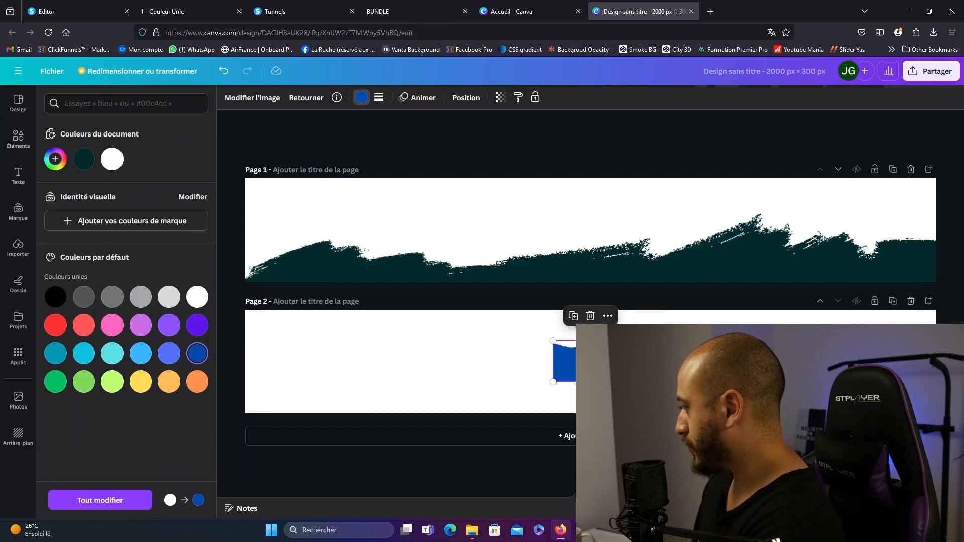
{"action": "left_click_drag", "start_coordinate": [602, 354], "coordinate": [305, 399]}
{"action": "right_click", "coordinate": [306, 399]}
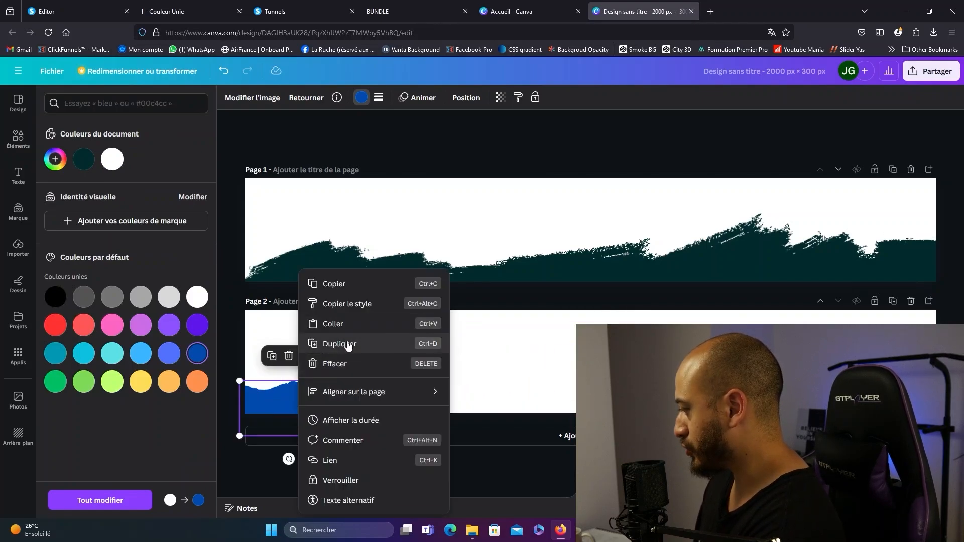
{"action": "left_click", "coordinate": [347, 343]}
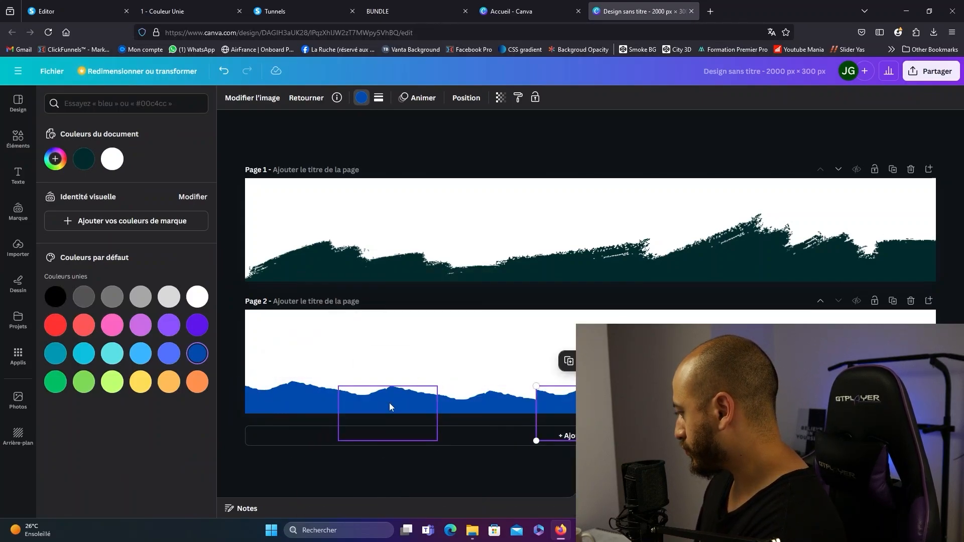
{"action": "left_click_drag", "start_coordinate": [560, 401], "coordinate": [555, 405]}
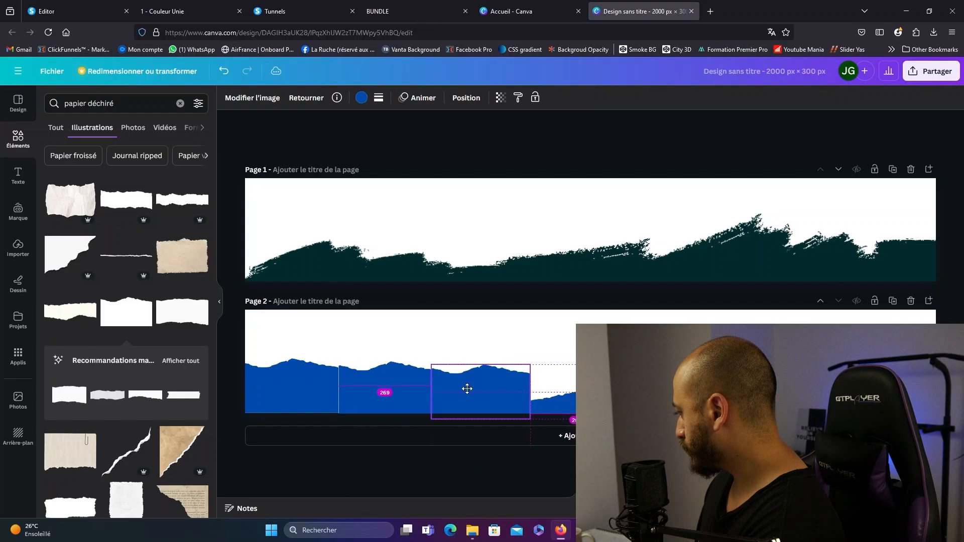
{"action": "left_click_drag", "start_coordinate": [467, 390], "coordinate": [588, 394]}
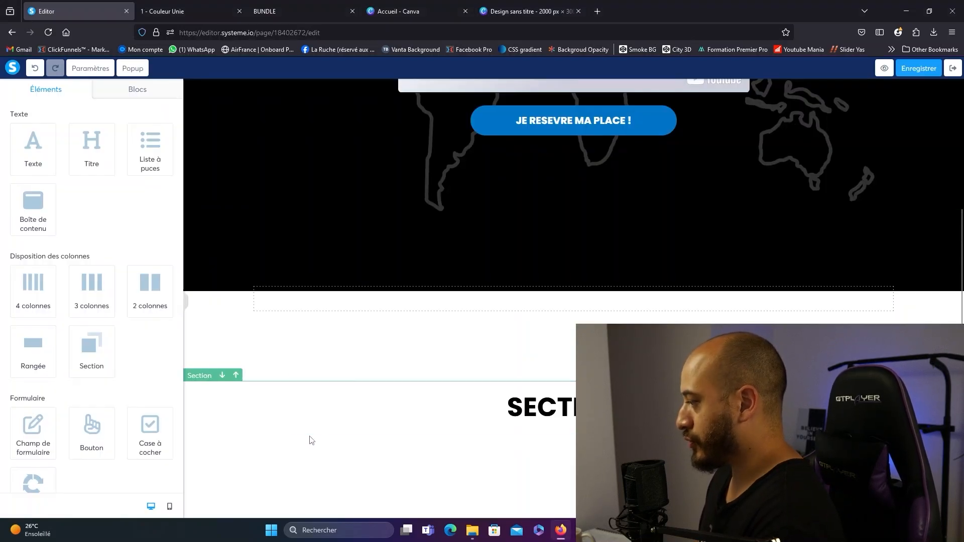
In the systeme.io editor, open the code of the HTML element below the "SECTION 2" content.
{"action": "scroll", "coordinate": [310, 439], "scroll_direction": "down", "scroll_amount": 7}
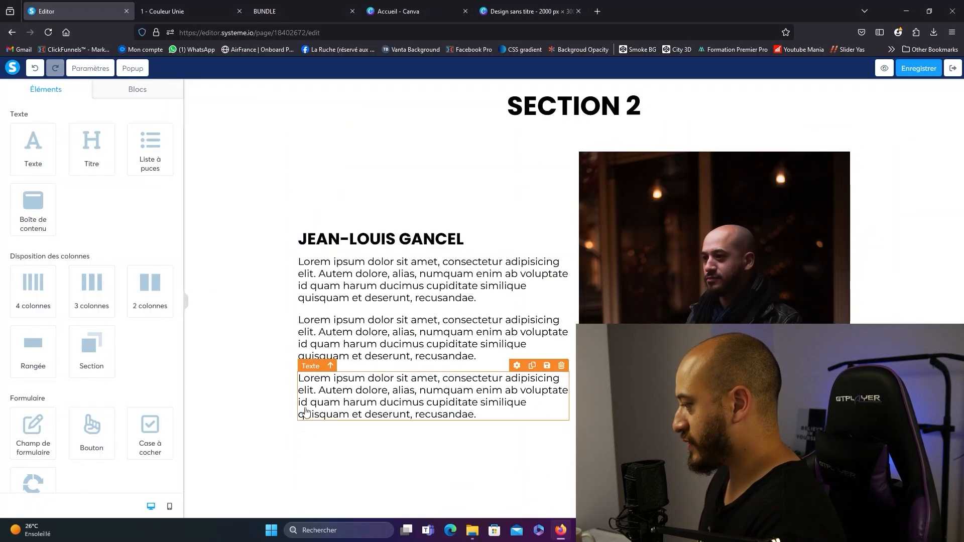
{"action": "left_click", "coordinate": [283, 489]}
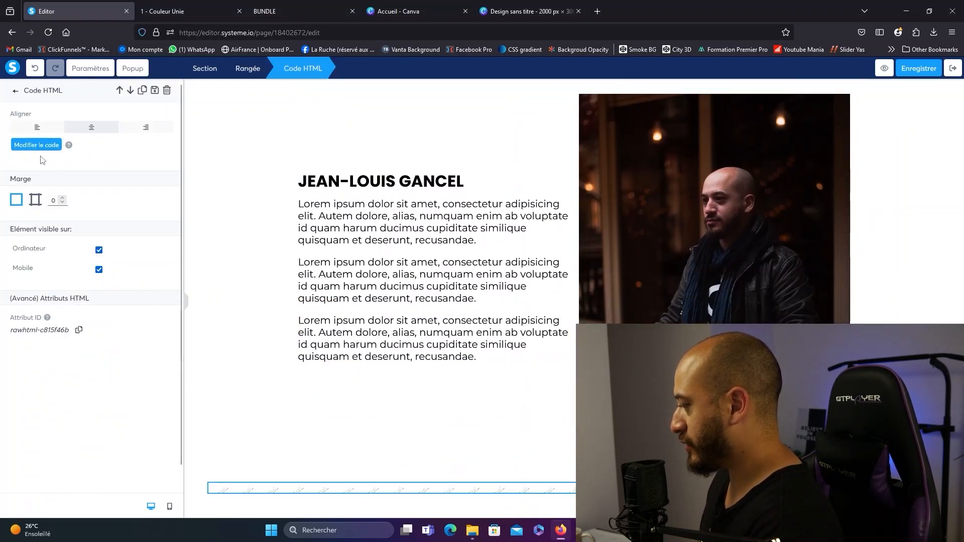
{"action": "left_click", "coordinate": [39, 149]}
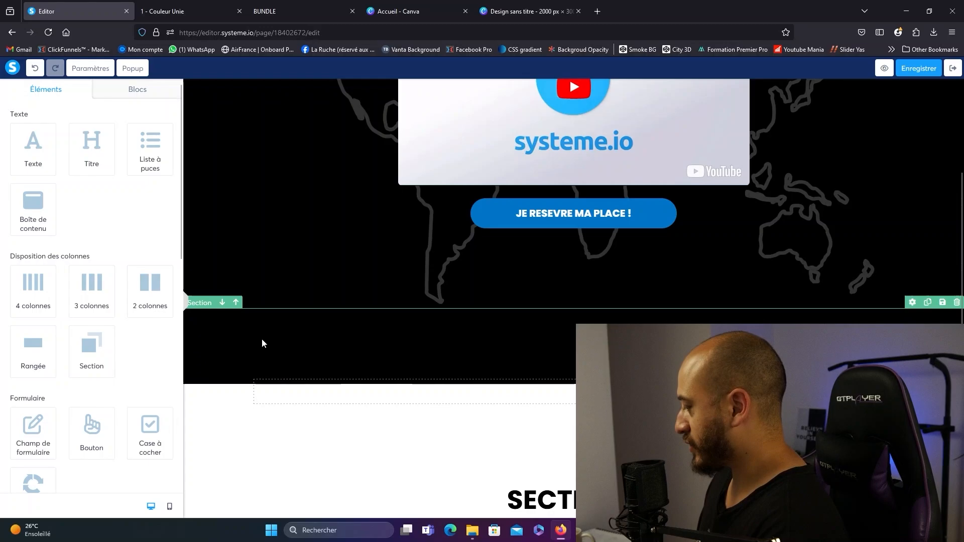
Set the "SECTION 2" section's background image to "Remplir à 100% en largeur" and its top margin to -300.
{"action": "left_click", "coordinate": [262, 339]}
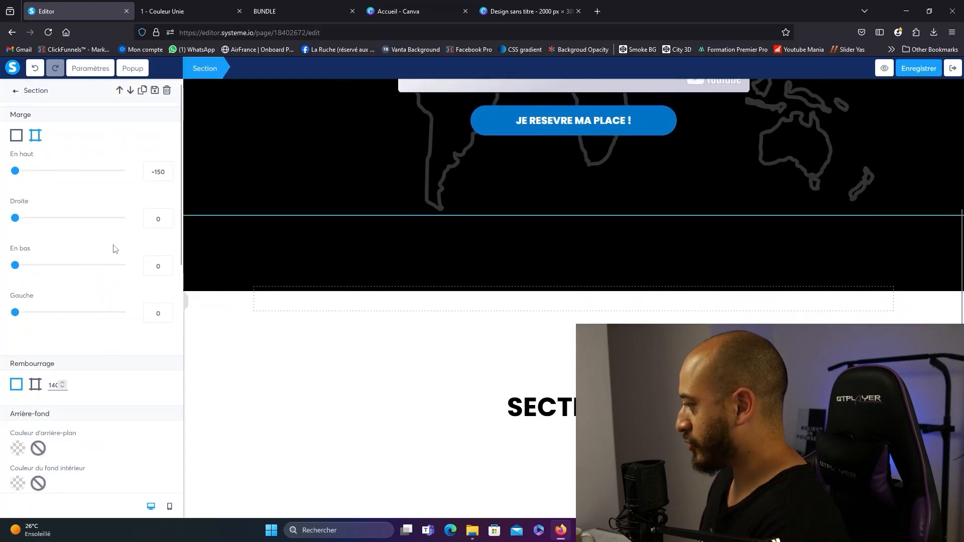
{"action": "scroll", "coordinate": [115, 248], "scroll_direction": "down", "scroll_amount": 5}
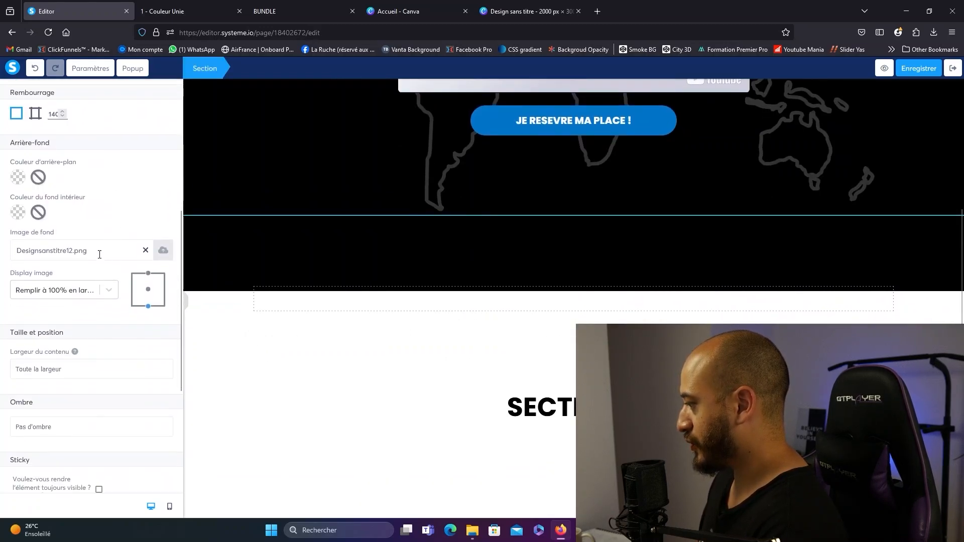
{"action": "left_click", "coordinate": [108, 290]}
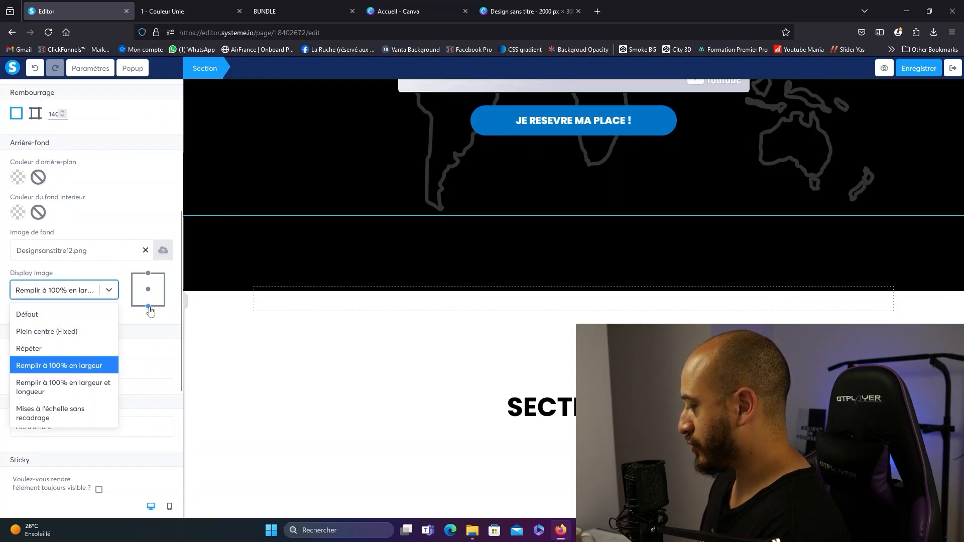
{"action": "left_click", "coordinate": [102, 371]}
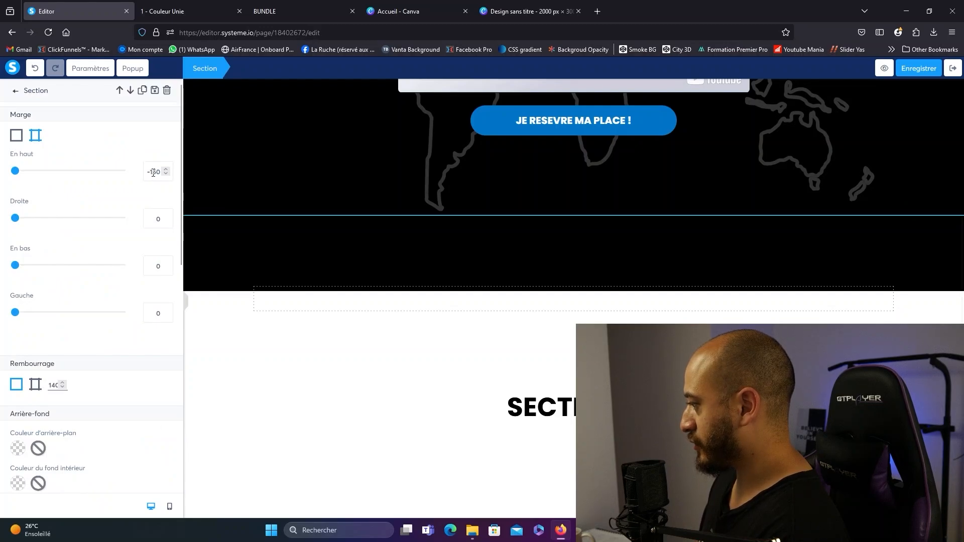
{"action": "type", "text": "300"}
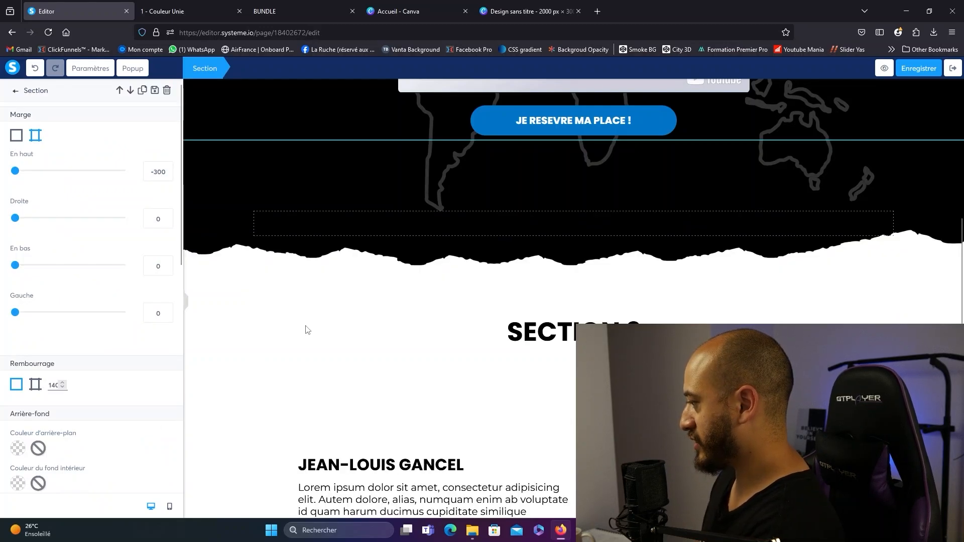
Give #section-99b25bdd a bottom background-position and a 100% 100% background-size, both !important, in the custom HTML code, and save the code.
{"action": "left_click", "coordinate": [307, 329]}
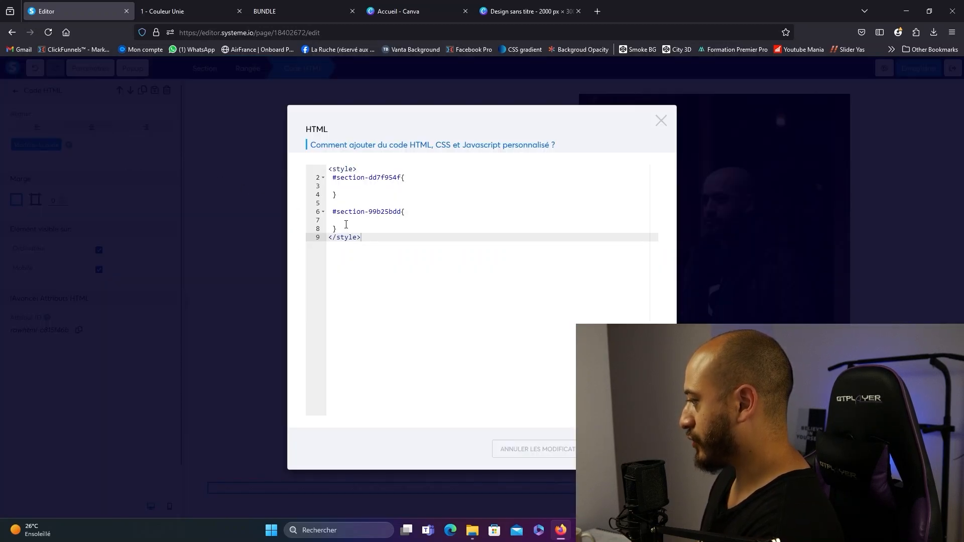
{"action": "left_click", "coordinate": [371, 219]}
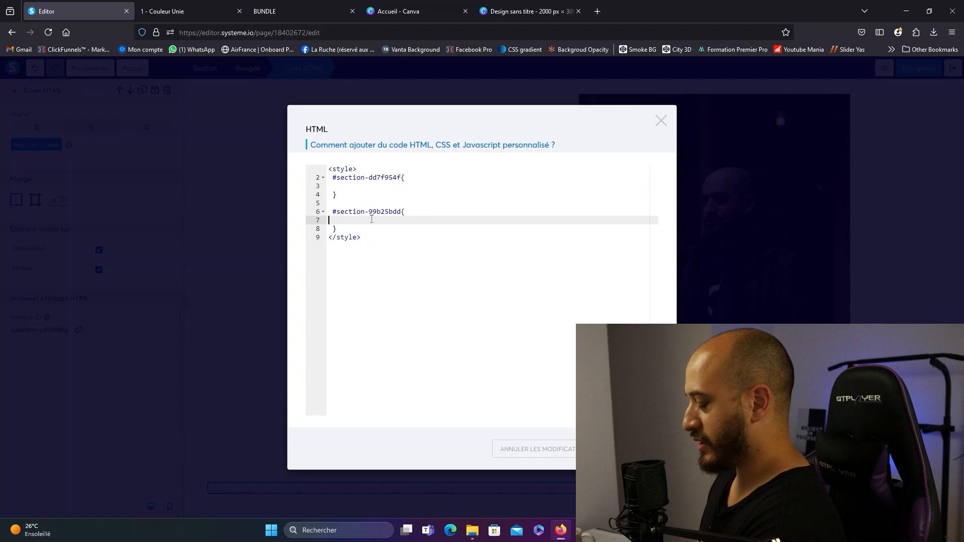
{"action": "type", "text": "background-position: bottom !important; background-size: 100% 100% !important;"}
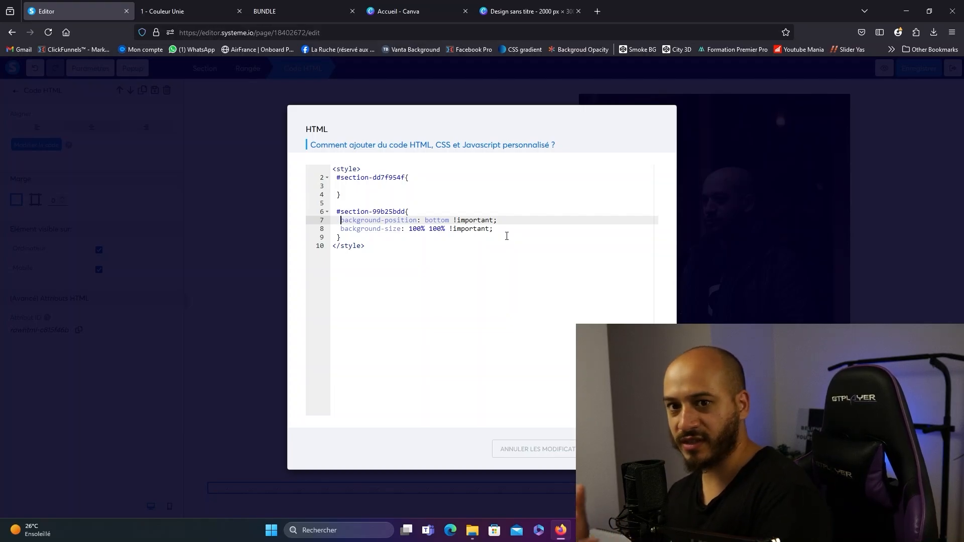
{"action": "left_click", "coordinate": [631, 449]}
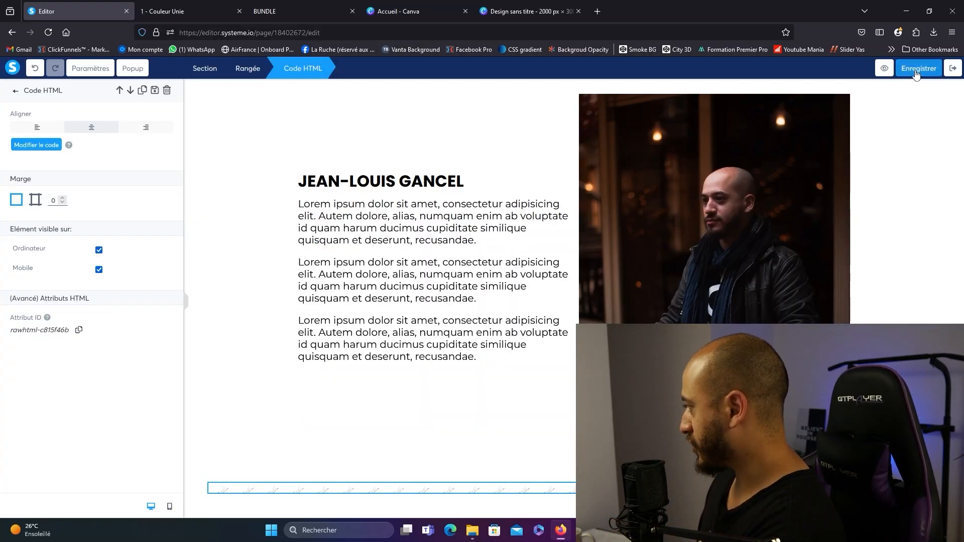
Save the page and preview the torn-edge transition above "SECTION 2".
{"action": "left_click", "coordinate": [915, 71]}
{"action": "left_click", "coordinate": [884, 70]}
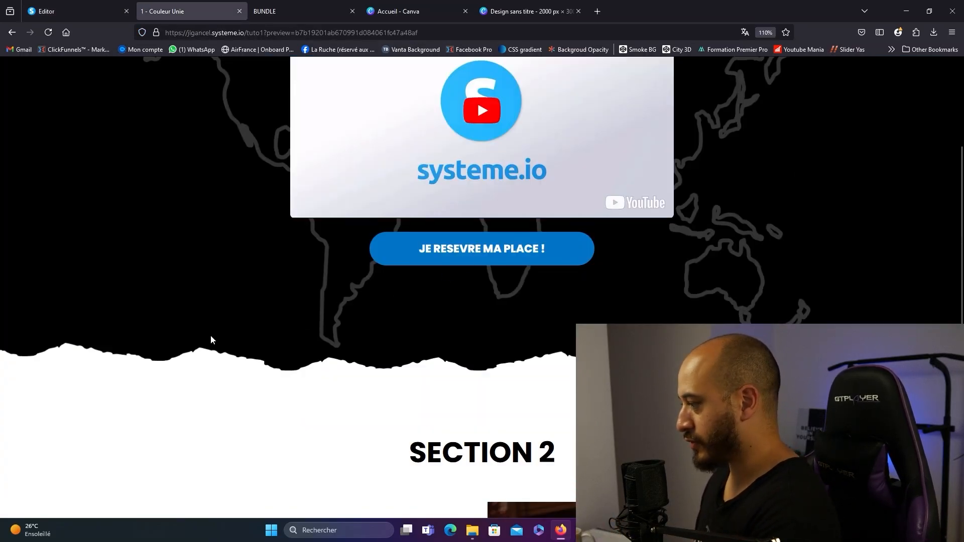
{"action": "scroll", "coordinate": [198, 331], "scroll_direction": "down", "scroll_amount": 2}
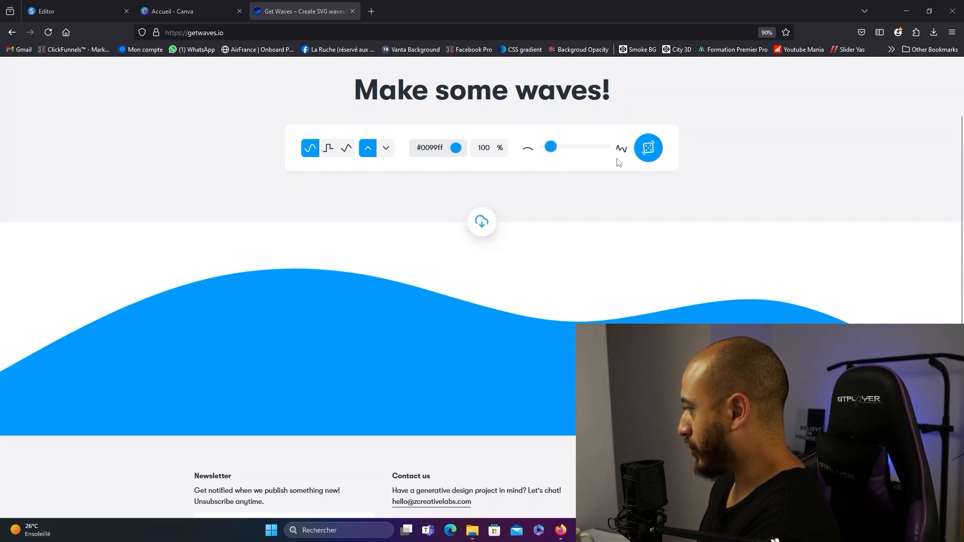
On getwaves.io, generate several random variations of the smooth #0099ff wave.
{"action": "left_click", "coordinate": [649, 151]}
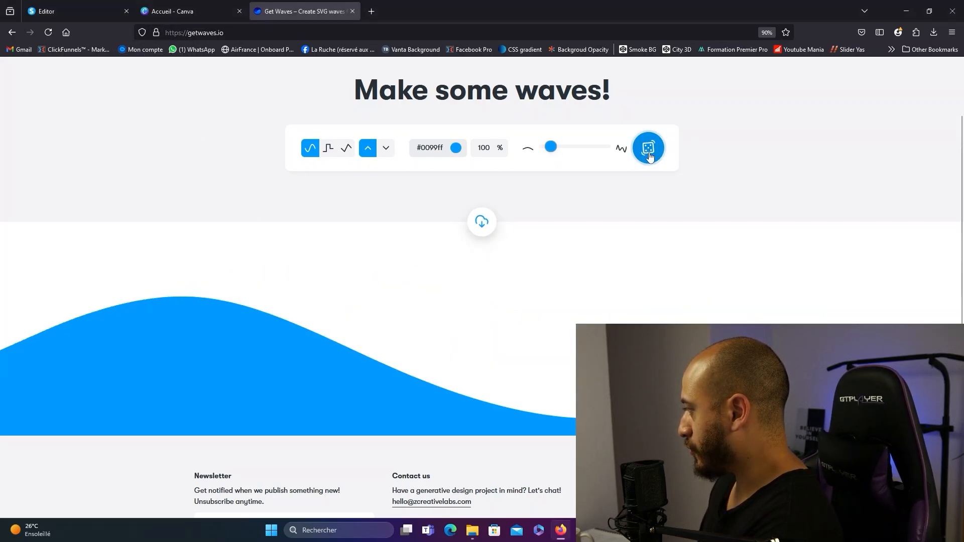
{"action": "left_click", "coordinate": [649, 150]}
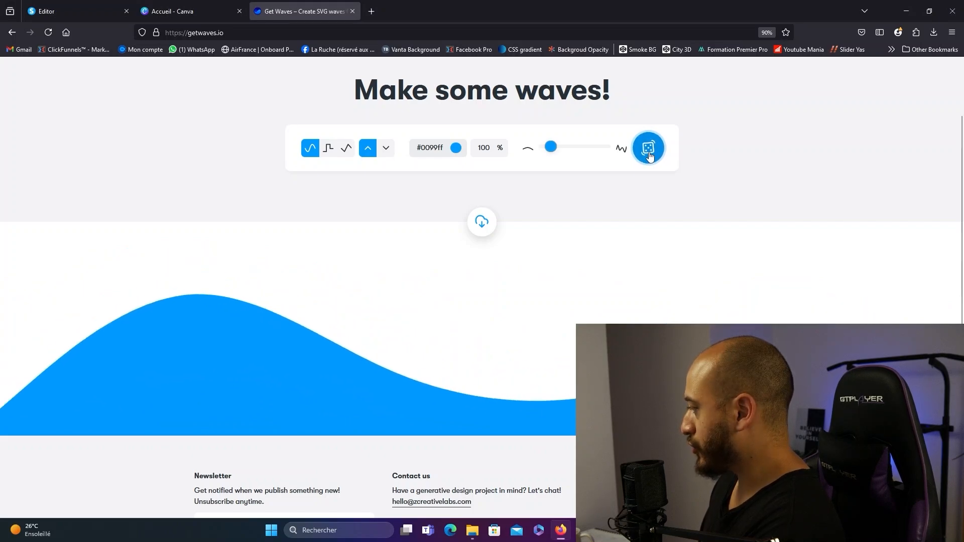
{"action": "left_click", "coordinate": [649, 150]}
{"action": "left_click", "coordinate": [649, 151]}
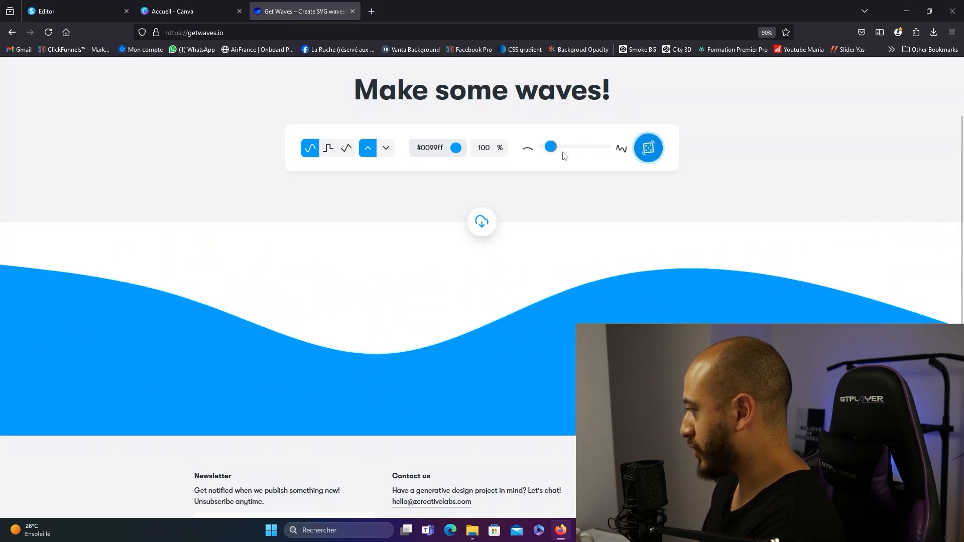
Try the stepped and the angular wave shapes at high complexity.
{"action": "left_click", "coordinate": [329, 151]}
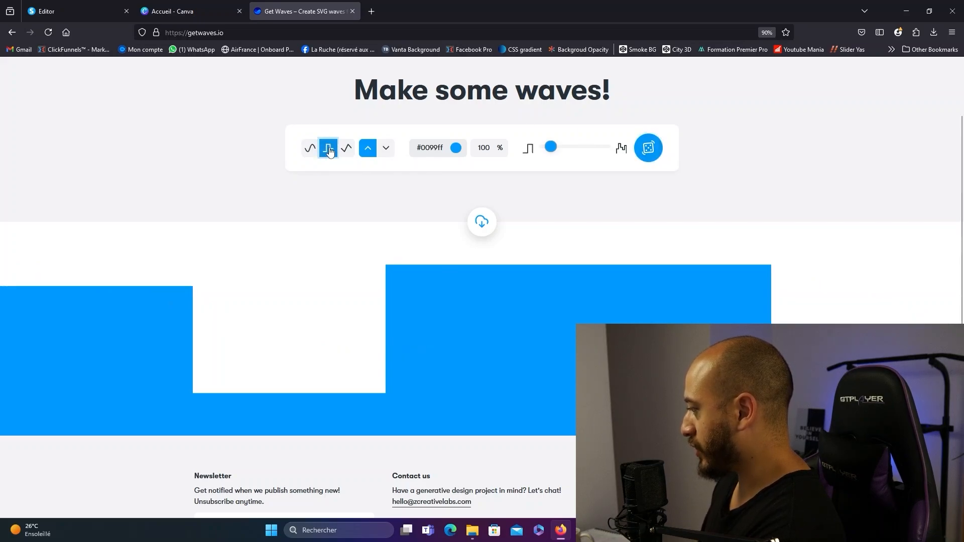
{"action": "left_click_drag", "start_coordinate": [551, 147], "coordinate": [601, 146]}
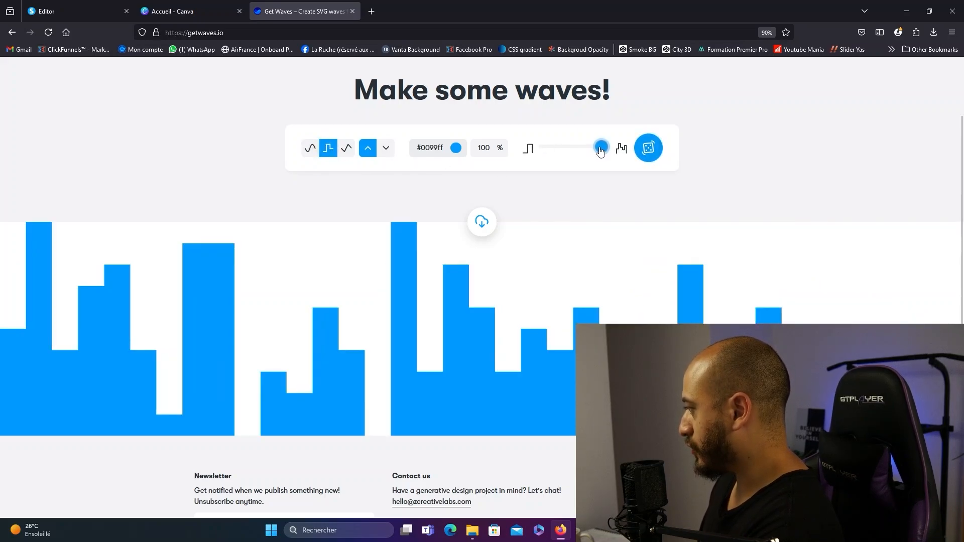
{"action": "left_click", "coordinate": [346, 150]}
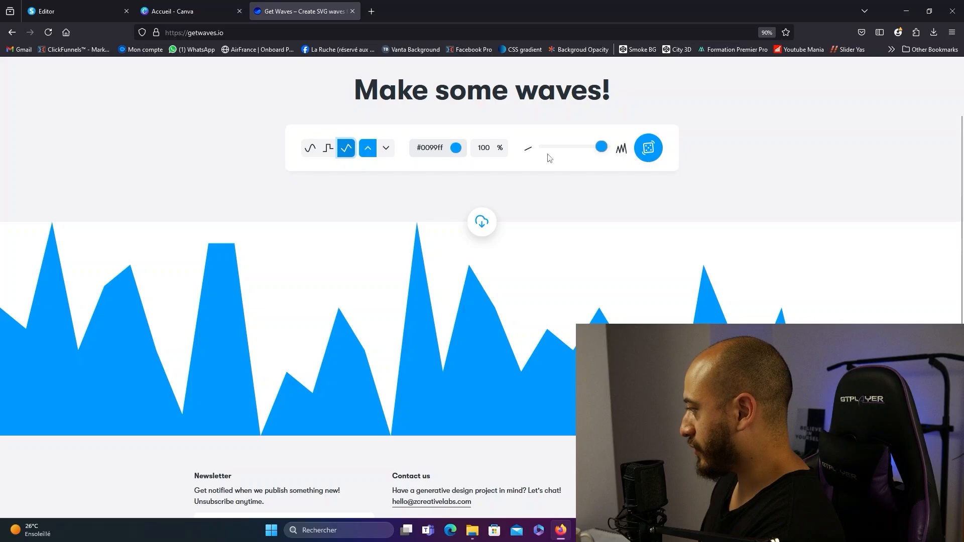
Generate a new smooth wave at low complexity and copy its SVG code from the download options.
{"action": "left_click", "coordinate": [311, 147]}
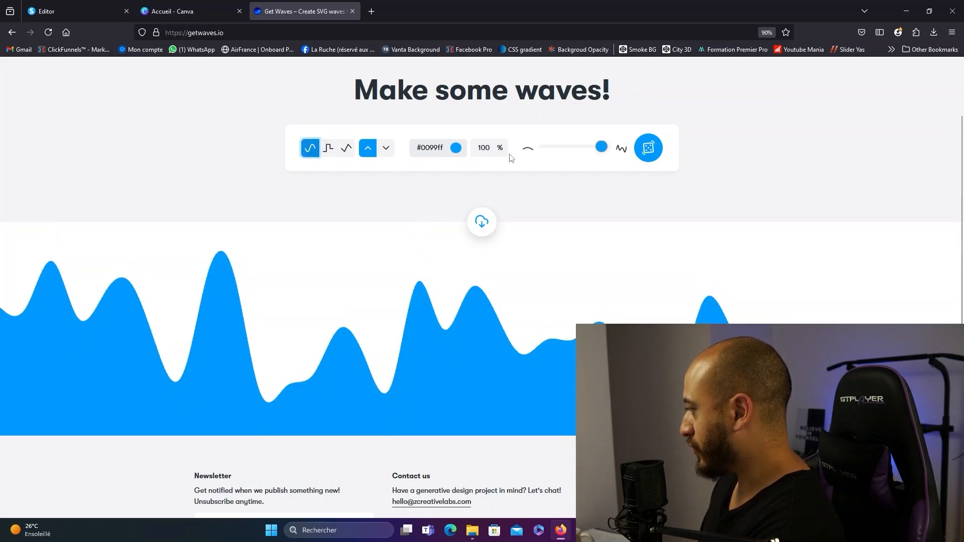
{"action": "left_click_drag", "start_coordinate": [604, 151], "coordinate": [552, 154]}
{"action": "left_click", "coordinate": [635, 152]}
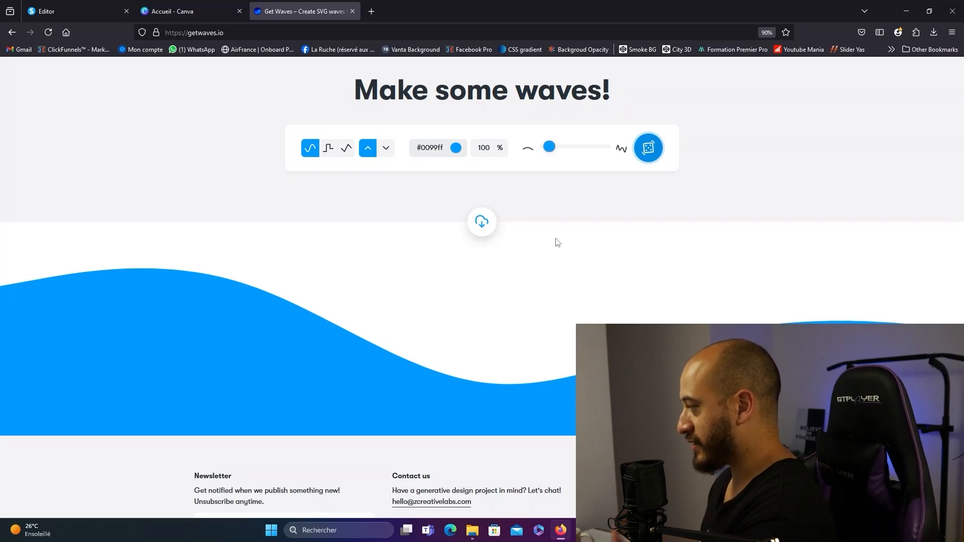
{"action": "left_click", "coordinate": [482, 223]}
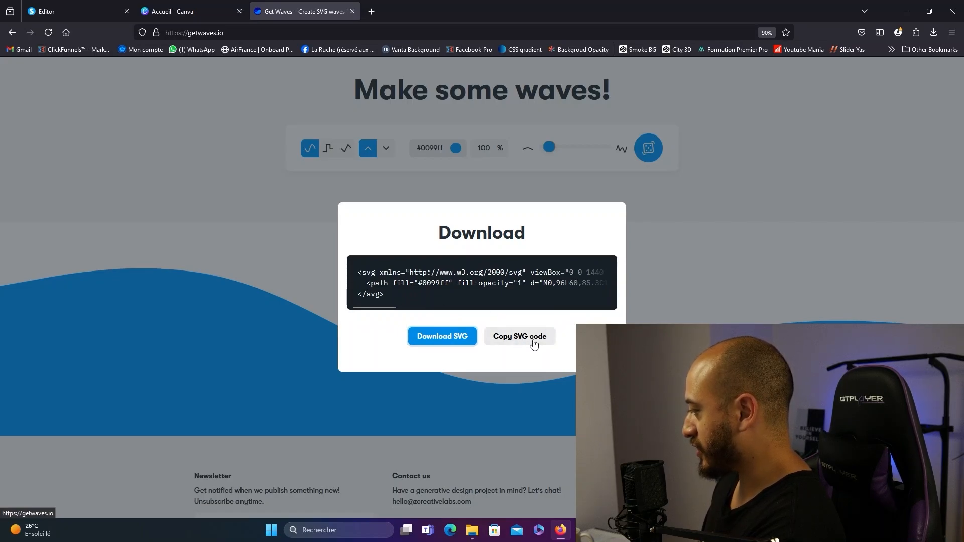
Back in the systeme.io editor, delete the #section-99b25bdd rule from the custom HTML code.
{"action": "left_click", "coordinate": [88, 6]}
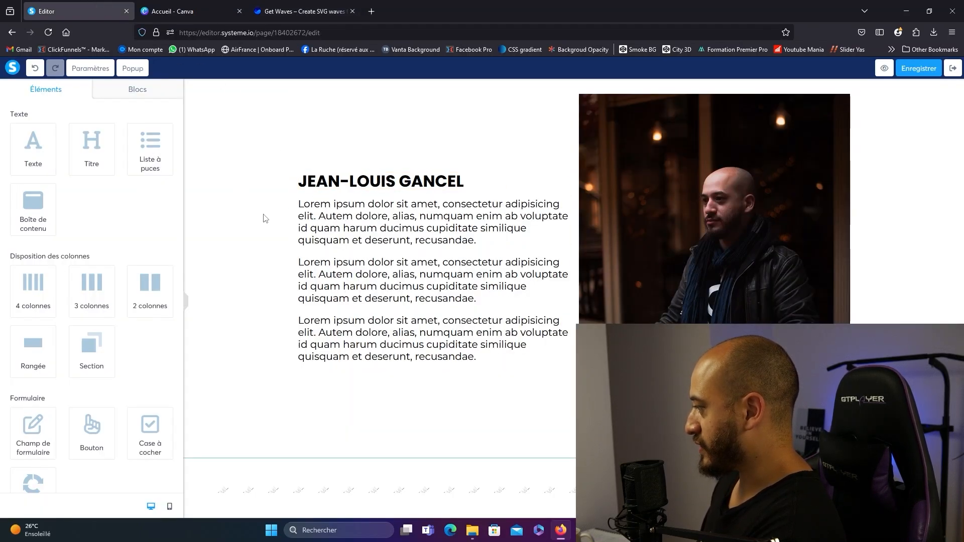
{"action": "scroll", "coordinate": [465, 232], "scroll_direction": "up", "scroll_amount": 5}
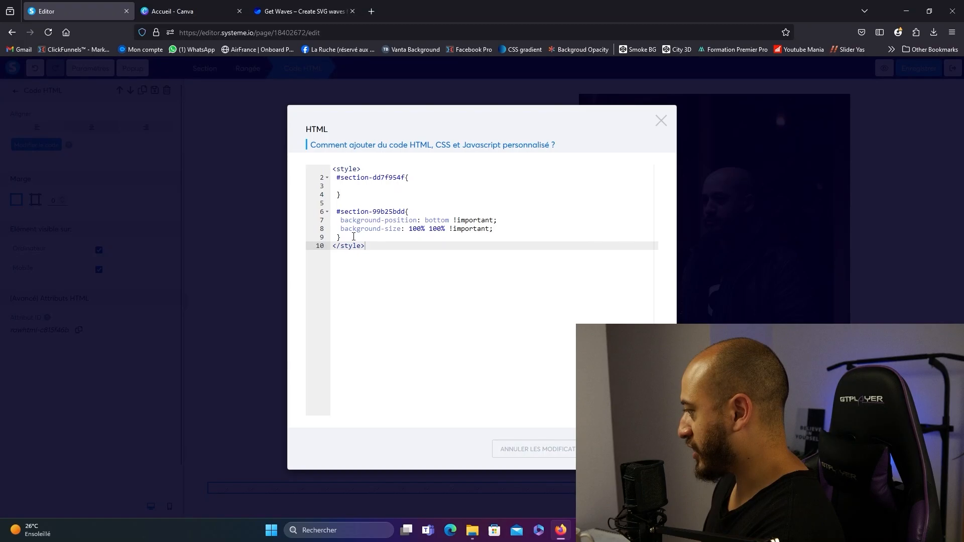
{"action": "left_click_drag", "start_coordinate": [353, 236], "coordinate": [324, 211]}
{"action": "key", "text": "BackSpace"}
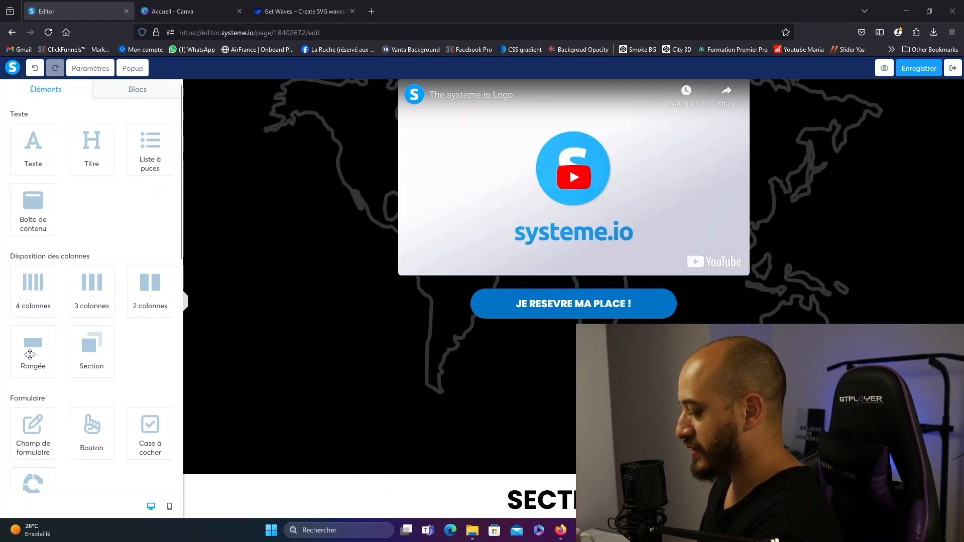
Add a row below the JE RESEVRE MA PLACE button and place an HTML code element inside it.
{"action": "left_click_drag", "start_coordinate": [30, 354], "coordinate": [435, 324]}
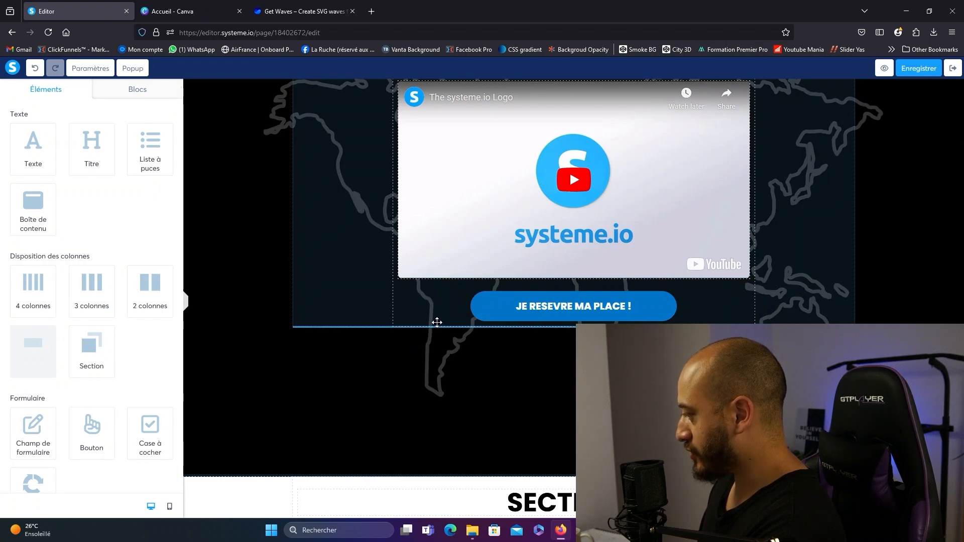
{"action": "scroll", "coordinate": [146, 281], "scroll_direction": "down", "scroll_amount": 10}
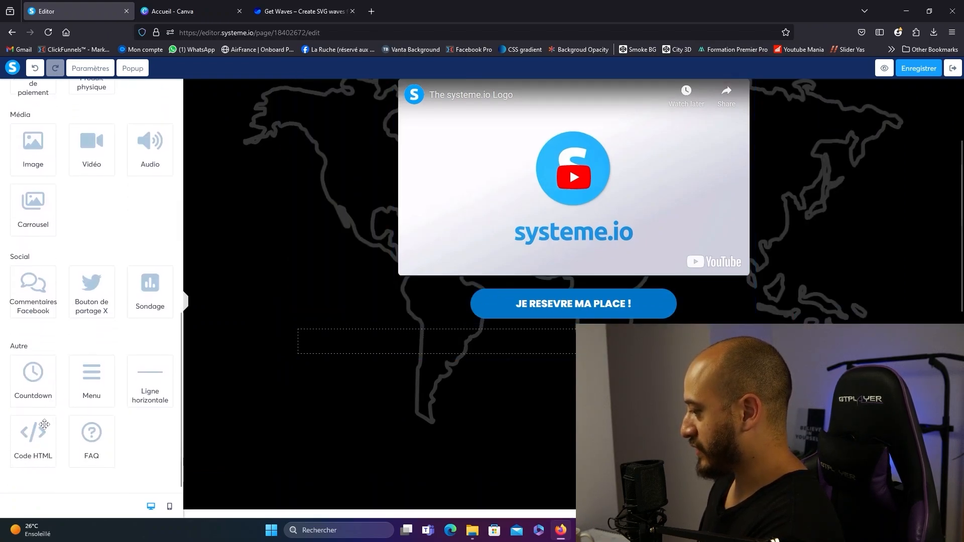
{"action": "left_click_drag", "start_coordinate": [31, 437], "coordinate": [332, 354]}
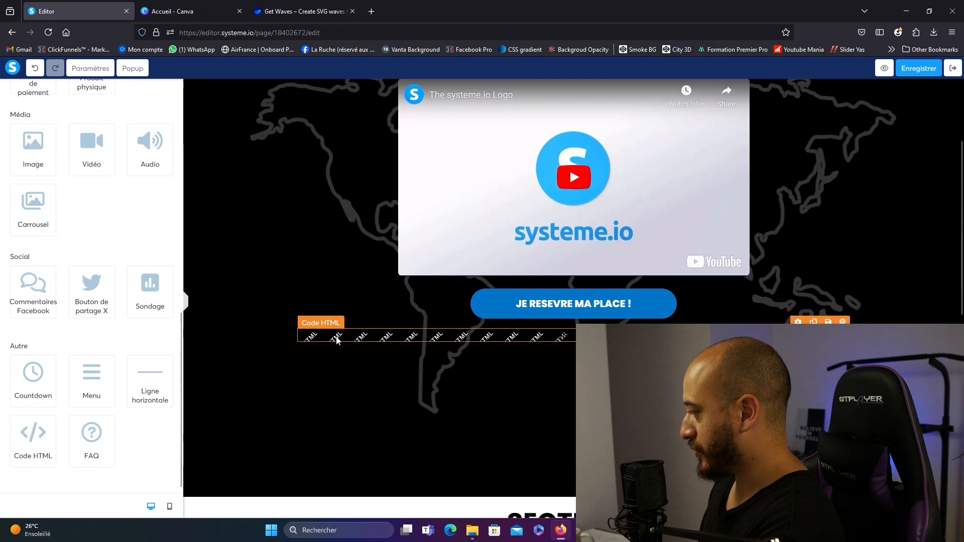
Replace the new HTML element's default code with the copied wave SVG and split its svg and path tags onto separate lines.
{"action": "left_click", "coordinate": [342, 339]}
{"action": "left_click", "coordinate": [59, 146]}
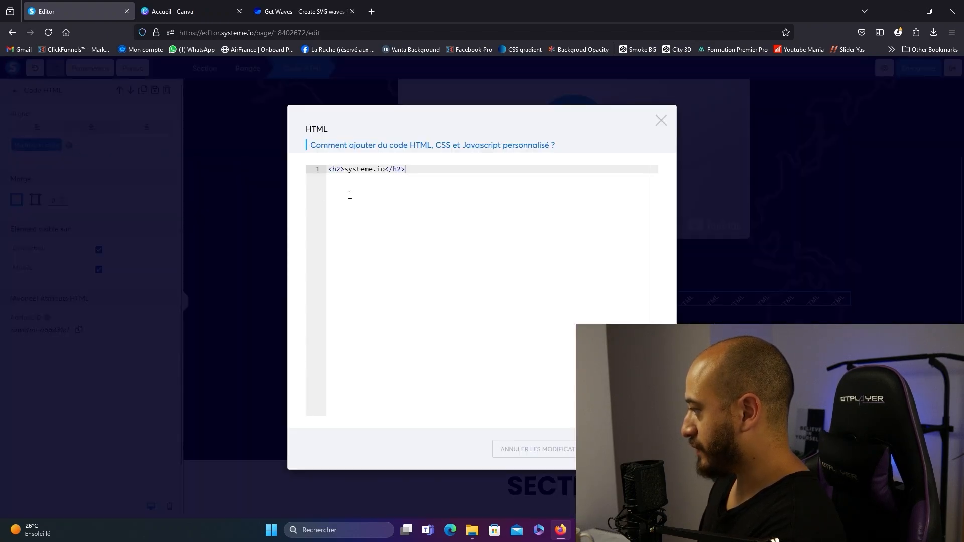
{"action": "key", "text": "ctrl+a"}
{"action": "key", "text": "ctrl+v"}
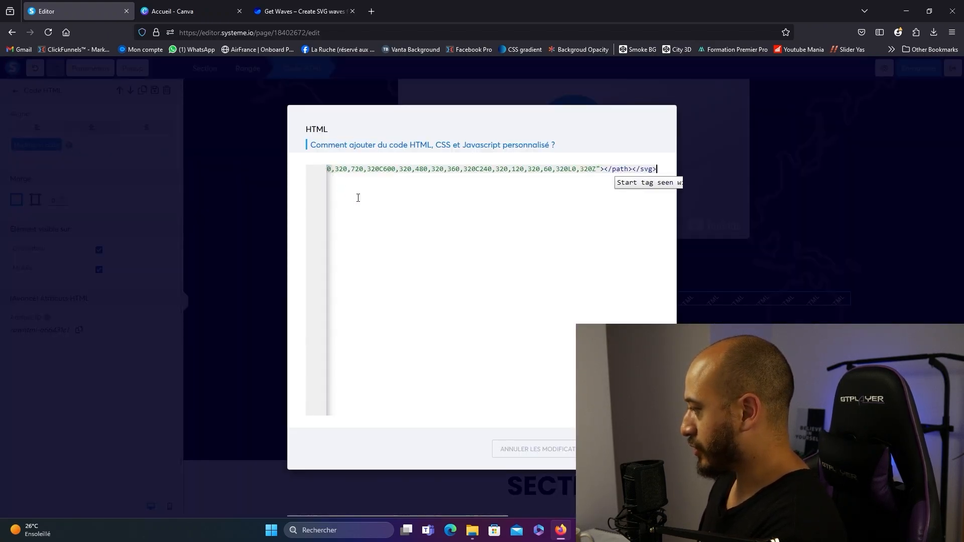
{"action": "scroll", "coordinate": [434, 188], "scroll_direction": "left", "scroll_amount": 10}
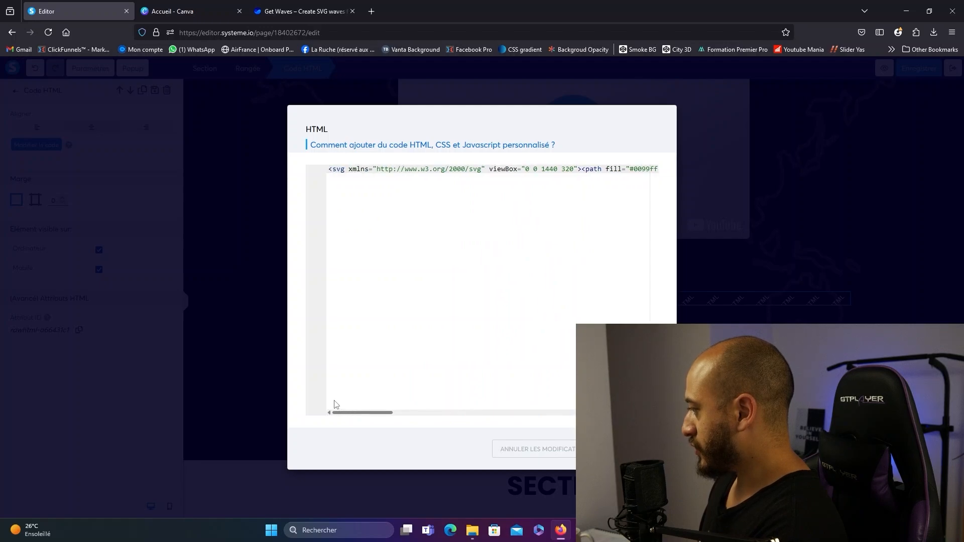
{"action": "left_click", "coordinate": [580, 168]}
{"action": "key", "text": "Return"}
{"action": "scroll", "coordinate": [366, 413], "scroll_direction": "right", "scroll_amount": 10}
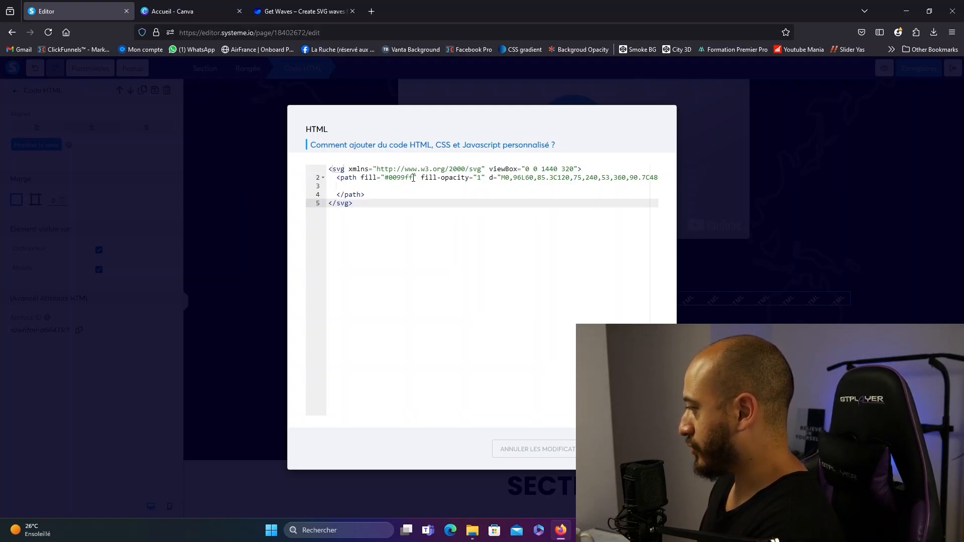
Change the wave path's fill to #ffffff and give the svg tag the id "wave".
{"action": "left_click_drag", "start_coordinate": [413, 178], "coordinate": [397, 178]}
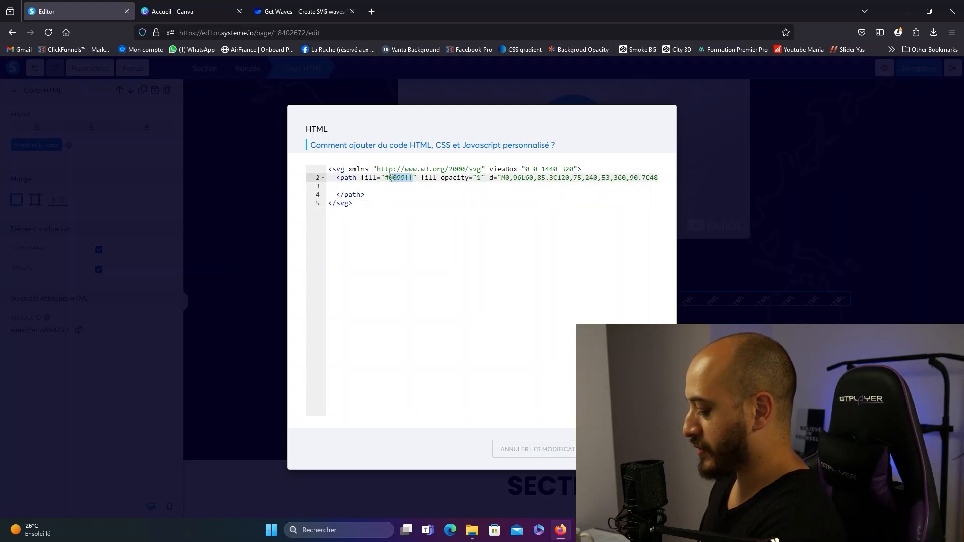
{"action": "type", "text": "ffffff"}
{"action": "left_click", "coordinate": [359, 168]}
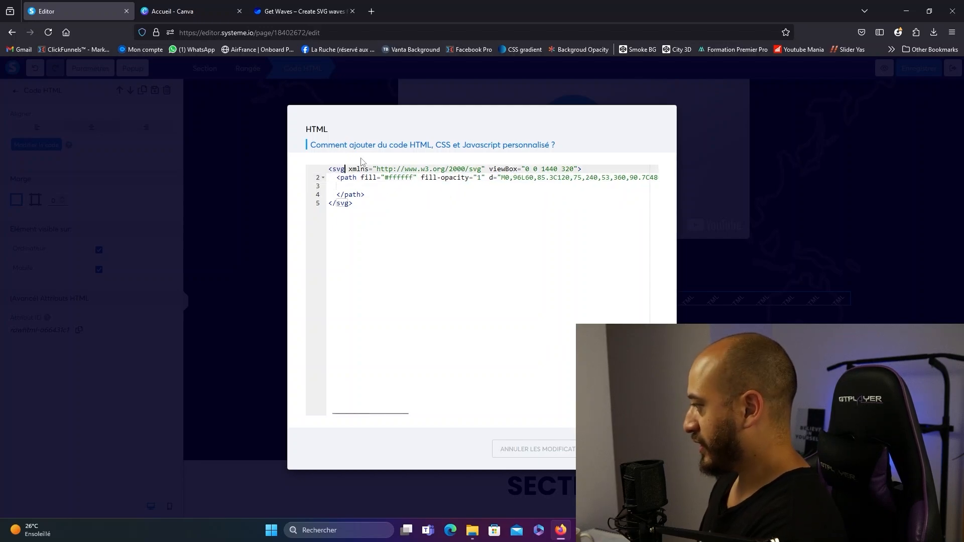
{"action": "type", "text": "id"}
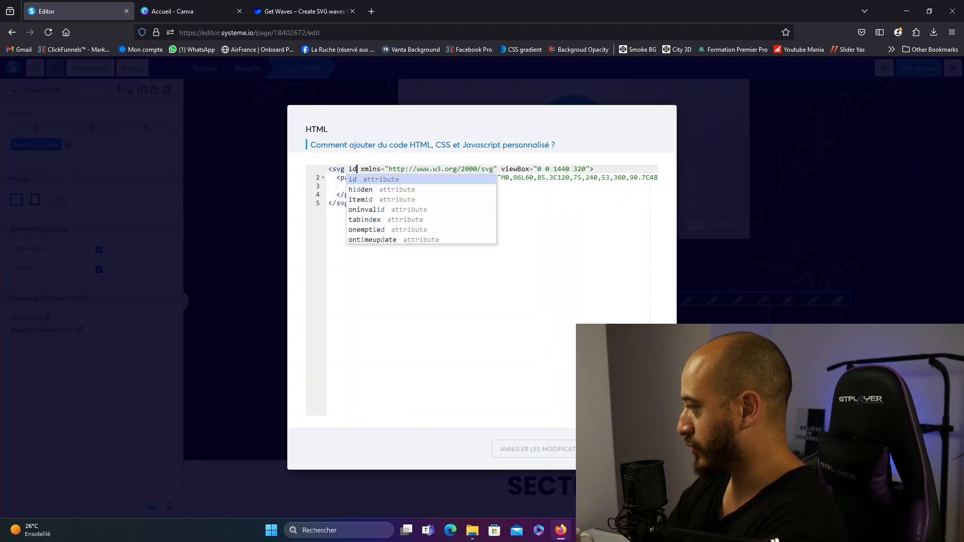
{"action": "key", "text": "Return"}
{"action": "type", "text": "wave"}
Below the closing svg tag, add a style block containing an empty #wave rule.
{"action": "left_click", "coordinate": [367, 206]}
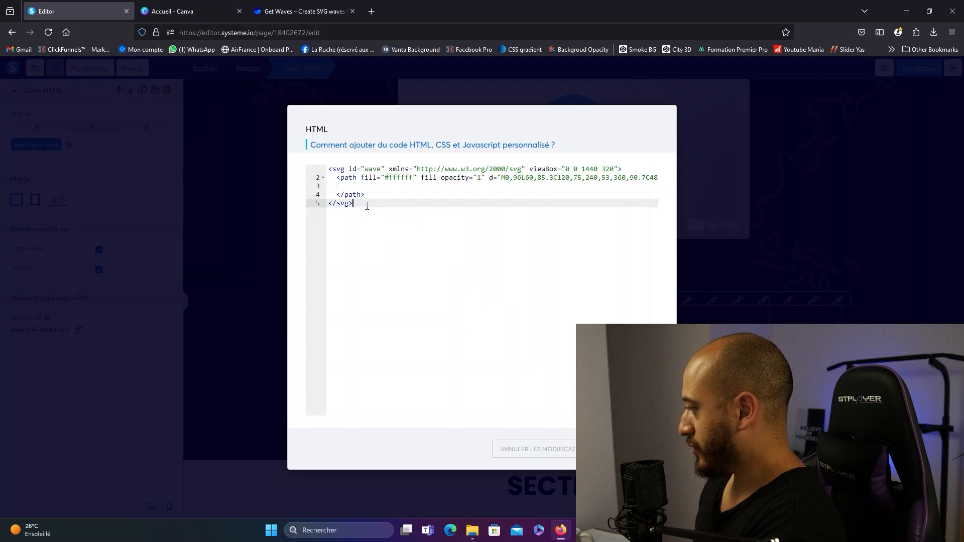
{"action": "key", "text": "Return"}
{"action": "type", "text": "<style"}
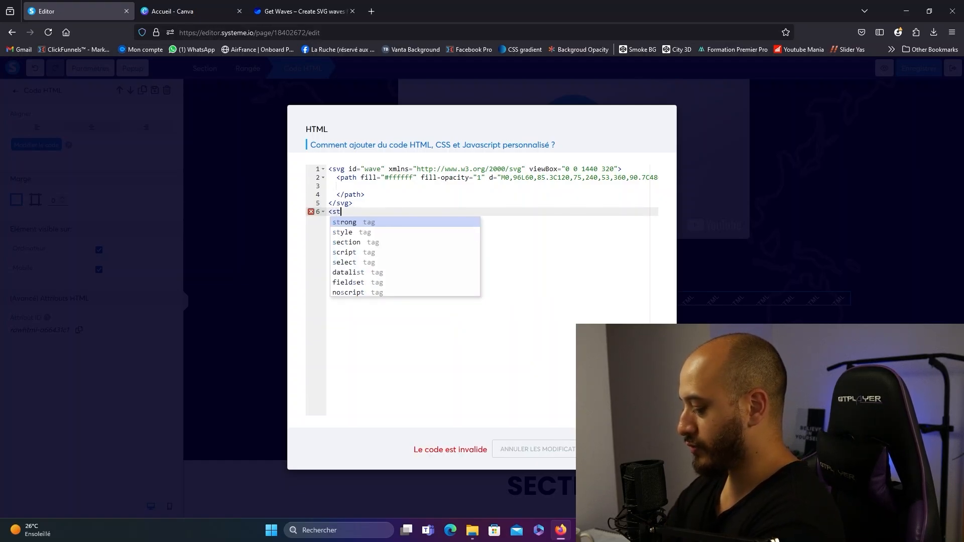
{"action": "key", "text": "Return"}
{"action": "type", "text": "#"}
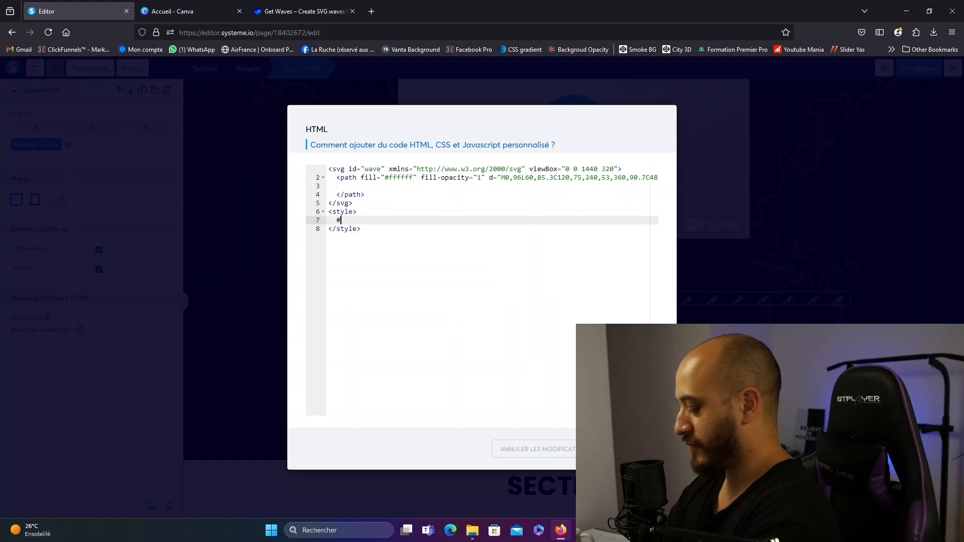
{"action": "type", "text": "wabve{"}
{"action": "key", "text": "Return"}
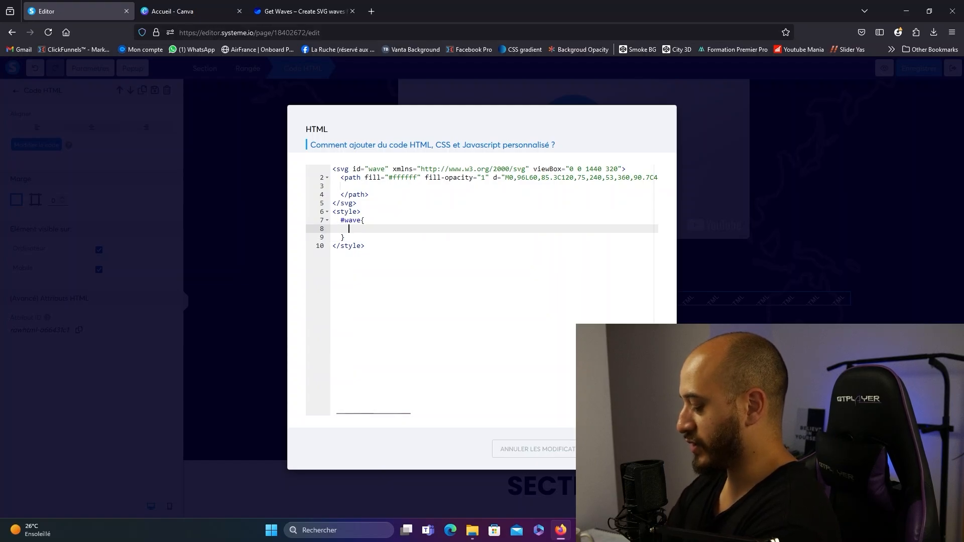
Give the #wave rule position: absolute with bottom, left and right all set to 0.
{"action": "type", "text": "position: absolute;"}
{"action": "key", "text": "Return"}
{"action": "type", "text": "b"}
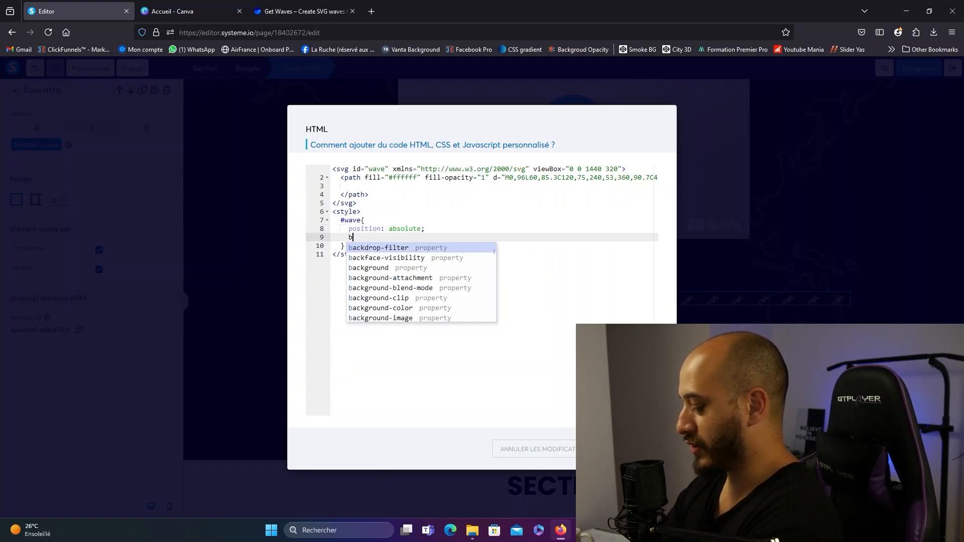
{"action": "type", "text": "ottom: 0;"}
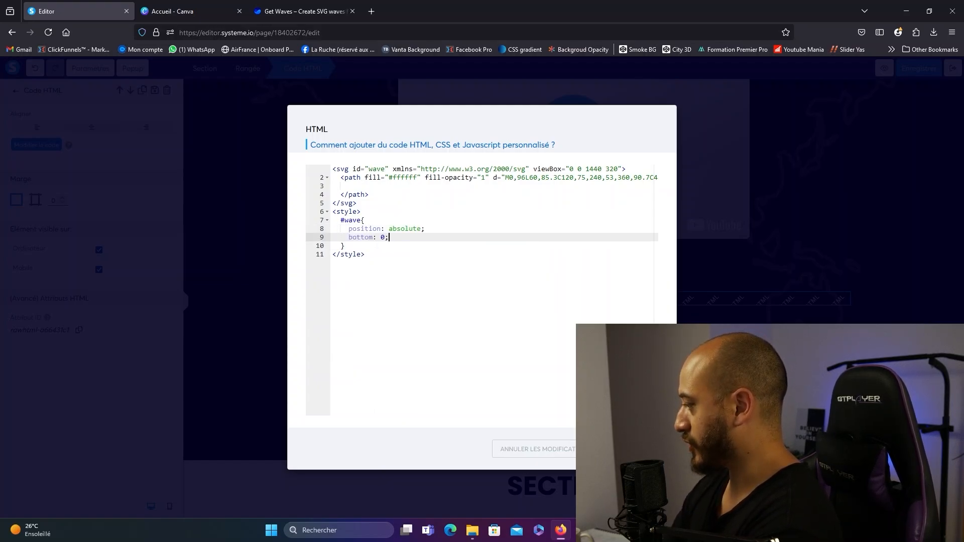
{"action": "key", "text": "Return"}
{"action": "type", "text": "left: 0"}
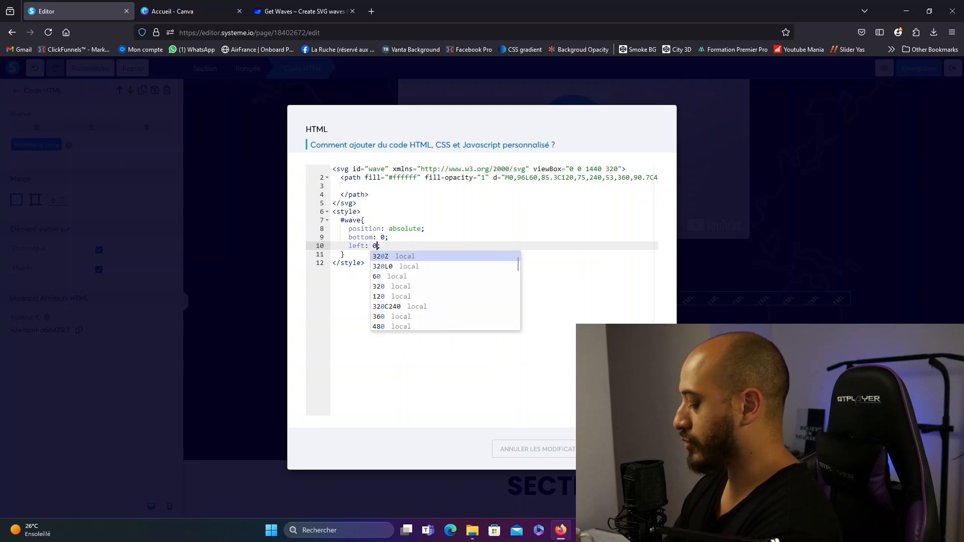
{"action": "type", "text": ";"}
{"action": "key", "text": "Return"}
{"action": "type", "text": "right: 0;"}
{"action": "key", "text": "Return"}
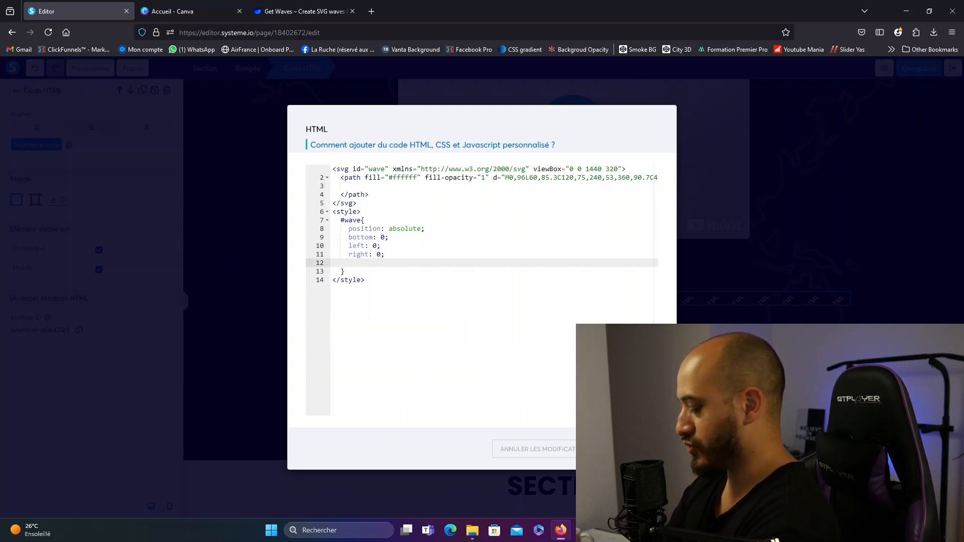
Add width: 100% and height: 200px to the #wave rule, and save the page.
{"action": "type", "text": "wi"}
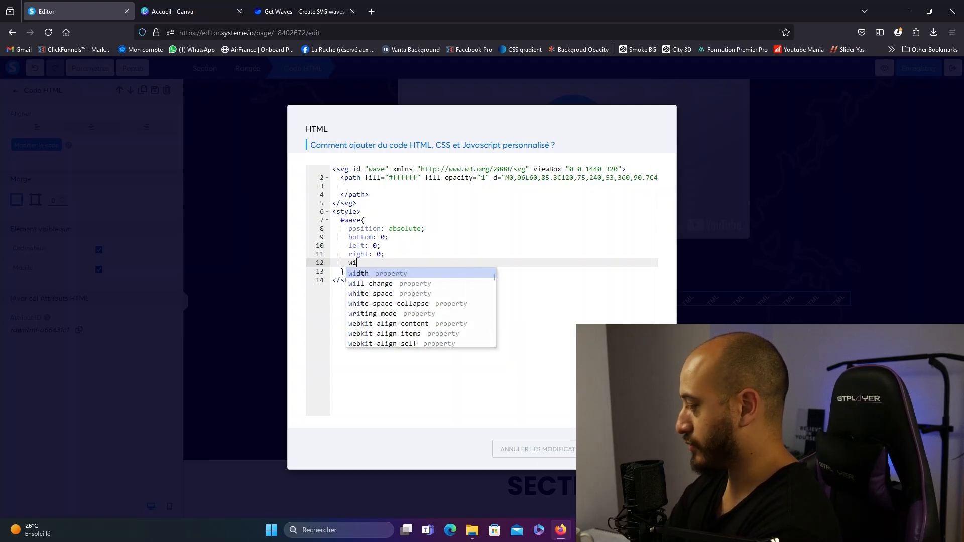
{"action": "type", "text": "dth: 100%;"}
{"action": "key", "text": "Return"}
{"action": "type", "text": "he"}
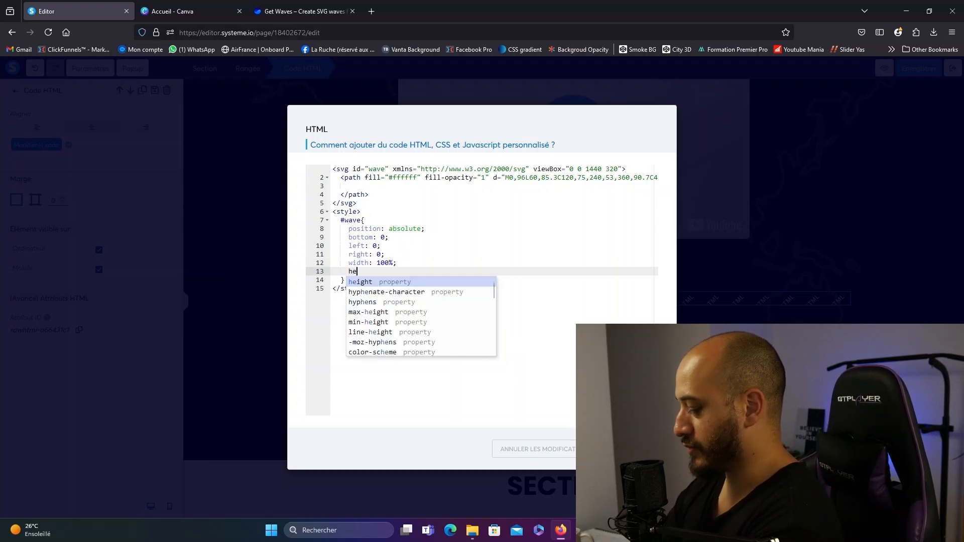
{"action": "type", "text": "ihgt: "}
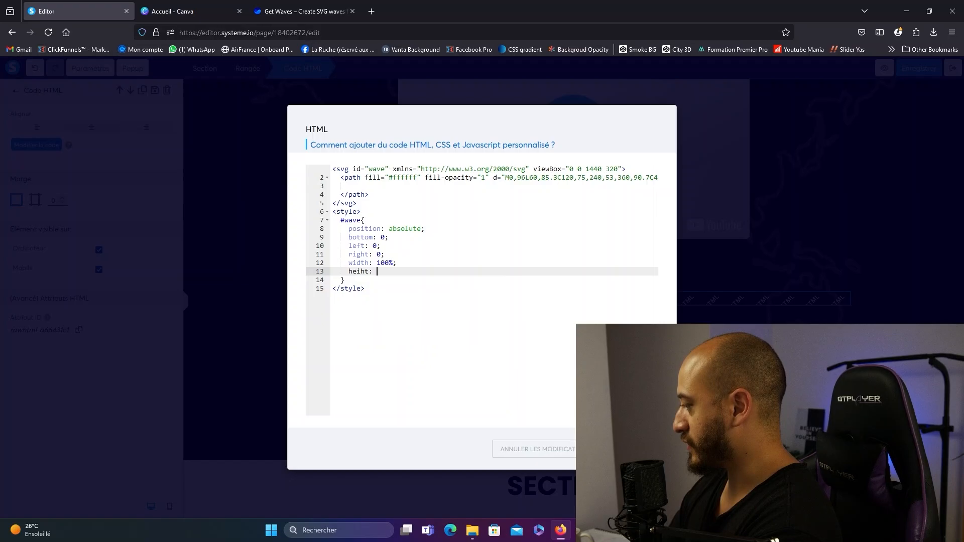
{"action": "type", "text": "200px;"}
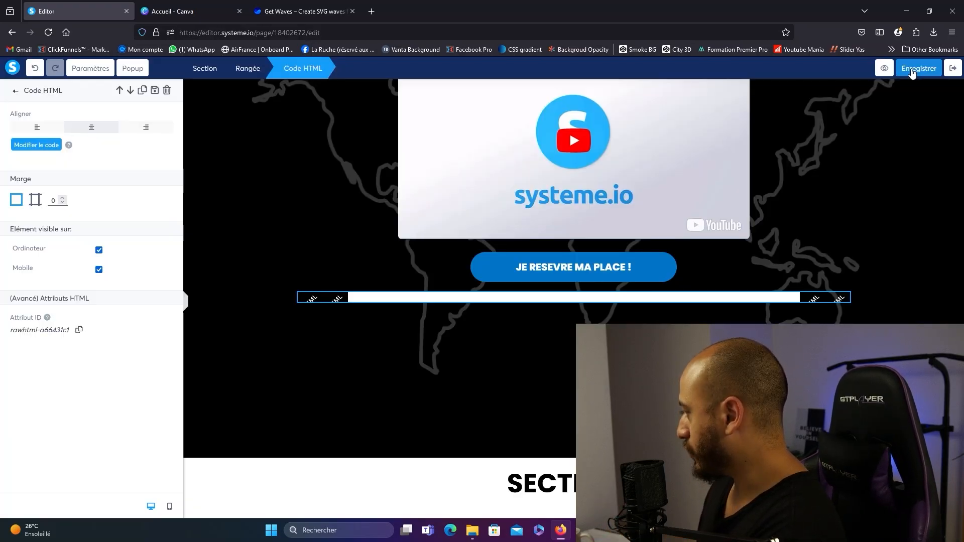
{"action": "left_click", "coordinate": [911, 72]}
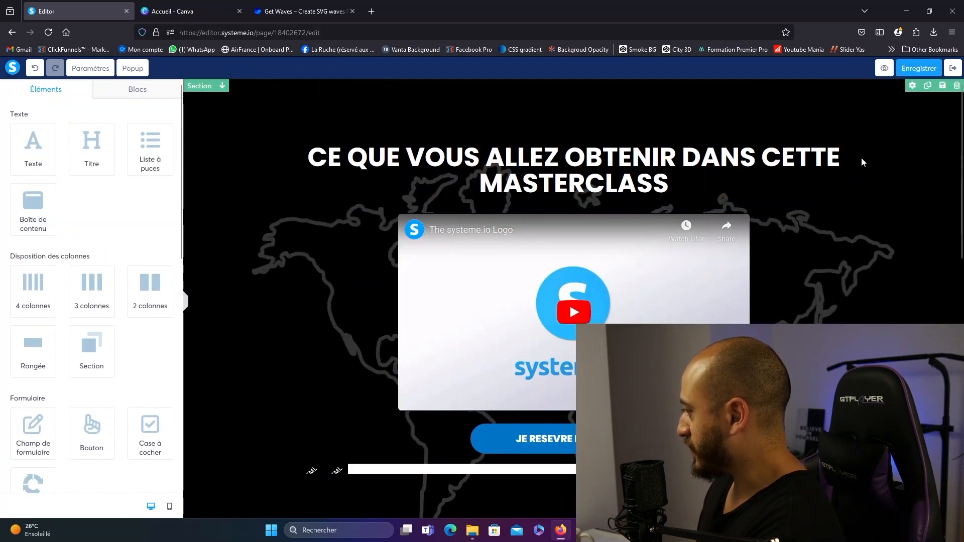
Copy the ID attribute of the black masterclass section from its settings.
{"action": "left_click", "coordinate": [906, 129]}
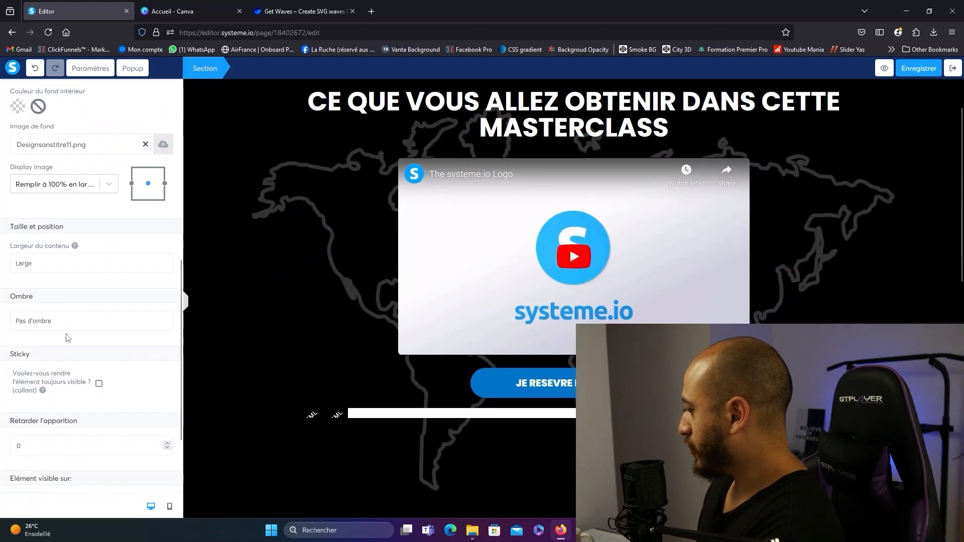
{"action": "scroll", "coordinate": [75, 482], "scroll_direction": "down", "scroll_amount": 2}
{"action": "left_click", "coordinate": [76, 480]}
In the wave's HTML code, add a #section-dd7f954f rule with position: relative !important.
{"action": "left_click", "coordinate": [332, 417]}
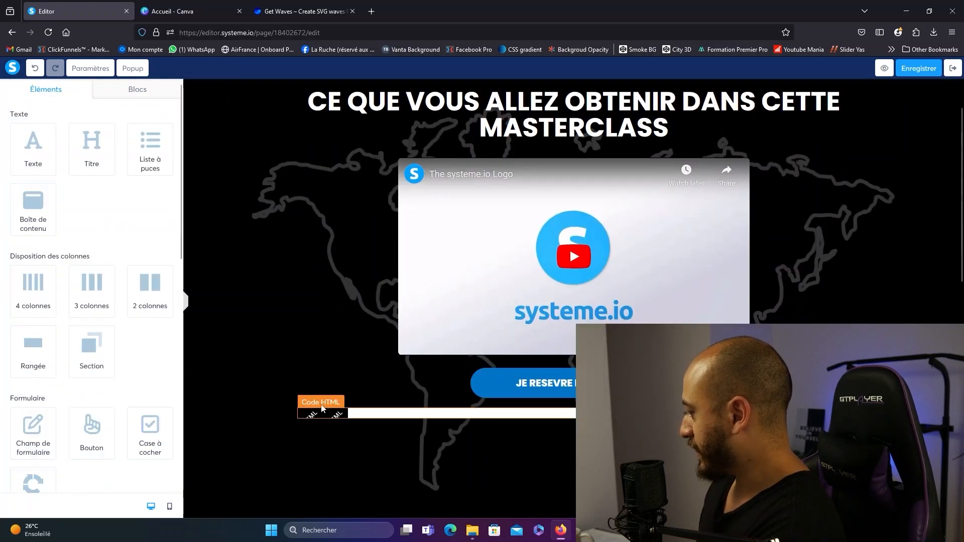
{"action": "left_click", "coordinate": [323, 405]}
{"action": "left_click", "coordinate": [35, 145]}
{"action": "left_click", "coordinate": [355, 278]}
{"action": "key", "text": "Return"}
{"action": "key", "text": "Return"}
{"action": "type", "text": "#"}
{"action": "type", "text": "section-dd7f954f"}
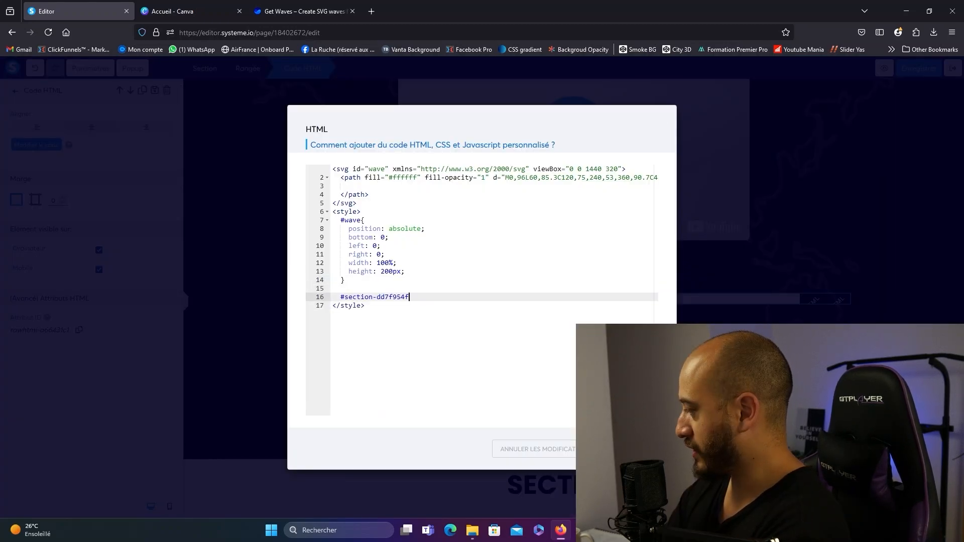
{"action": "type", "text": "position: relative !important;"}
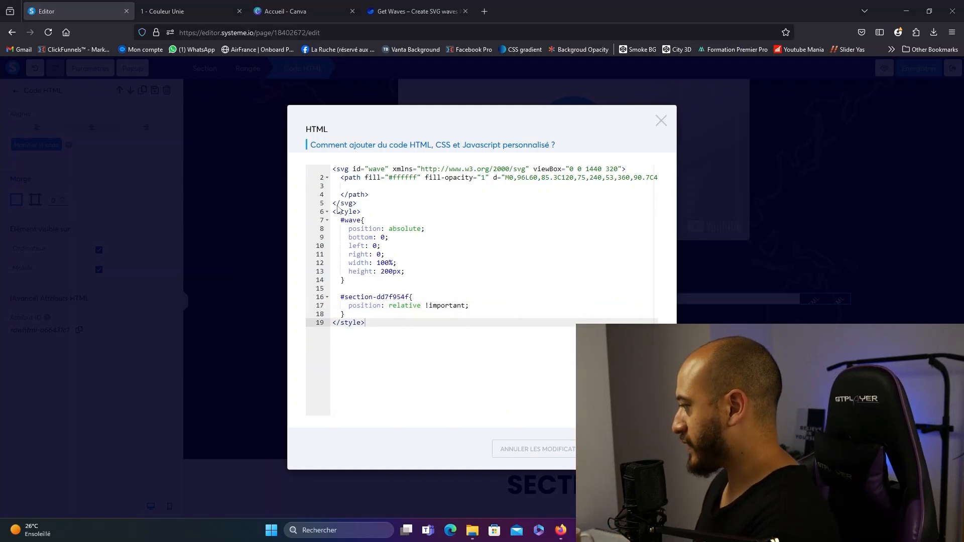
Add preserveAspectRatio="none" to the opening svg tag after the viewBox, and save the page.
{"action": "left_click", "coordinate": [623, 169]}
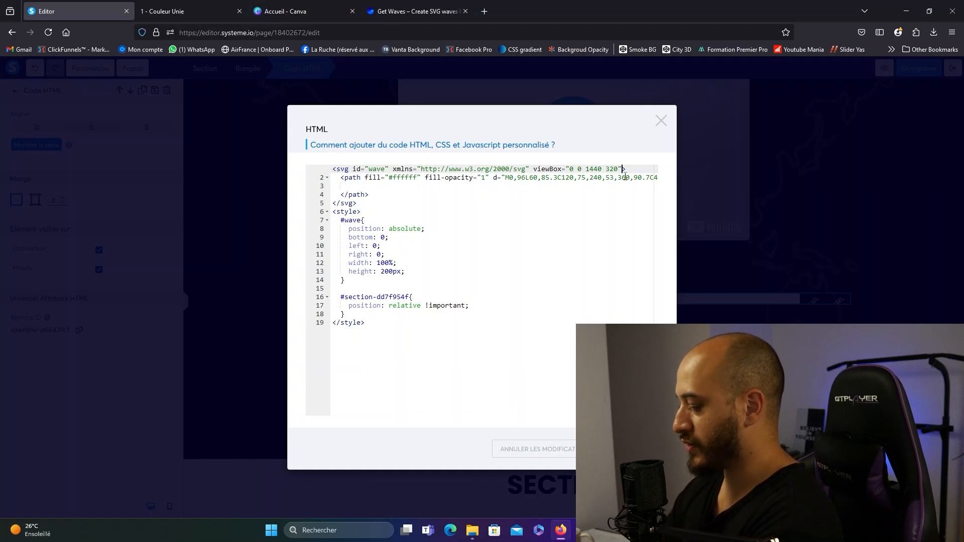
{"action": "type", "text": "preserveAspectRatio"}
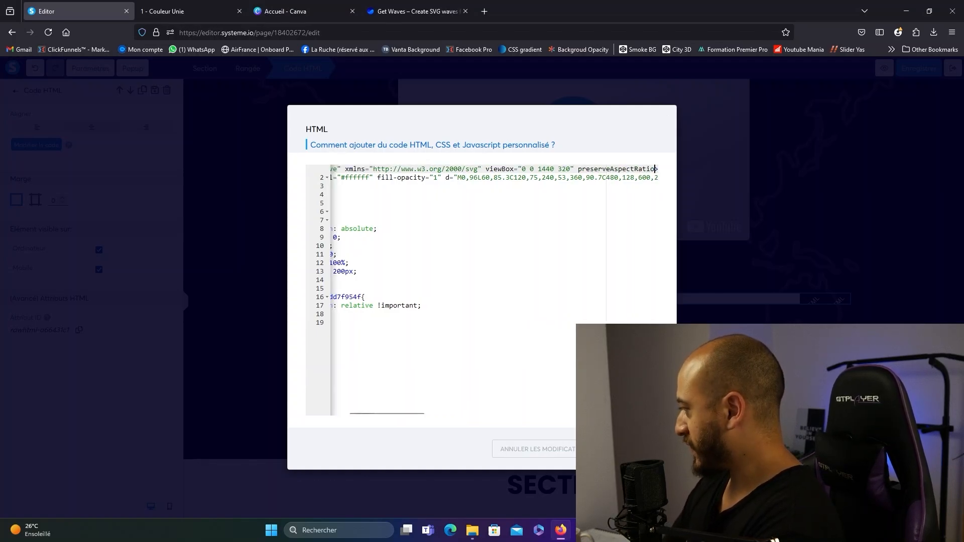
{"action": "type", "text": "=\"none"}
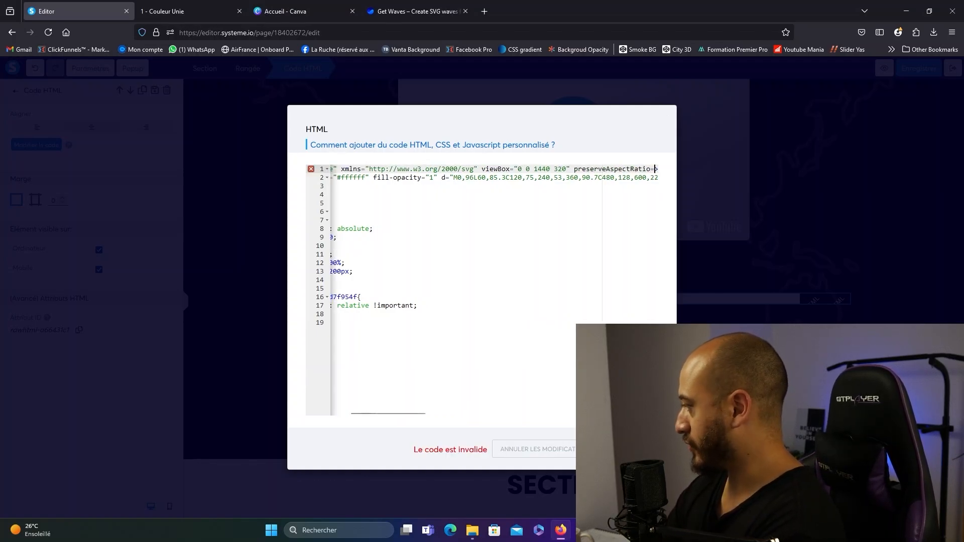
{"action": "left_click", "coordinate": [914, 70]}
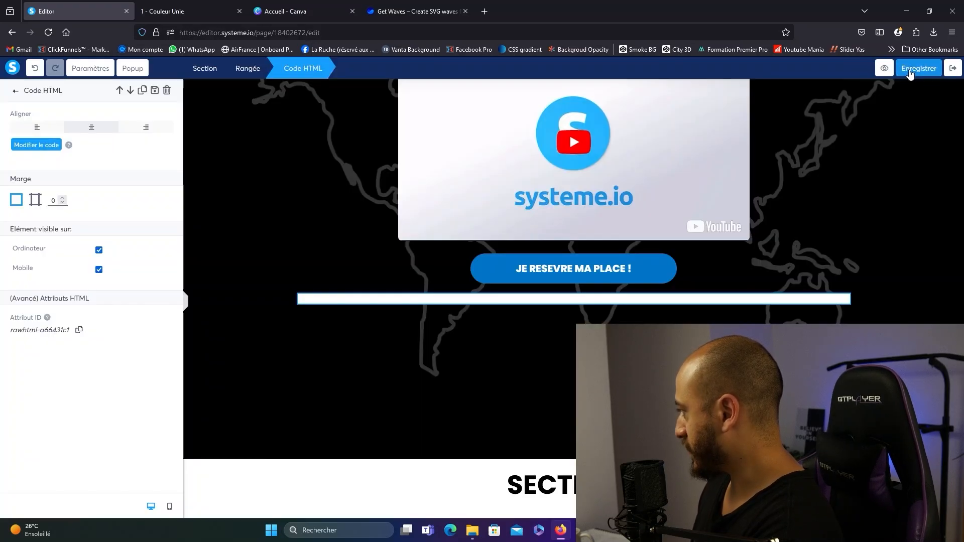
Reload the page preview and inspect the parent div containers wrapped around the wave SVG in the HTML tree.
{"action": "key", "text": "ctrl+Tab"}
{"action": "key", "text": "F5"}
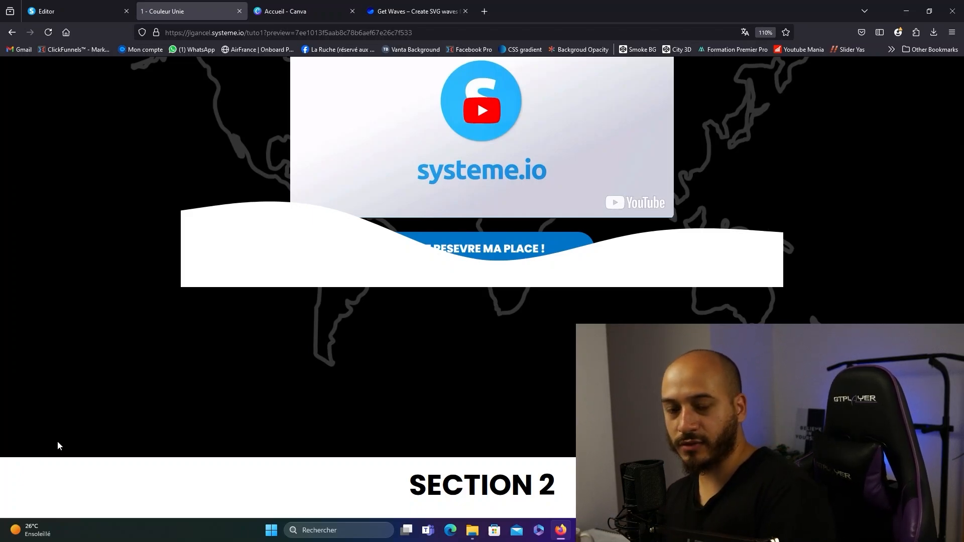
{"action": "key", "text": "ctrl+shift+i"}
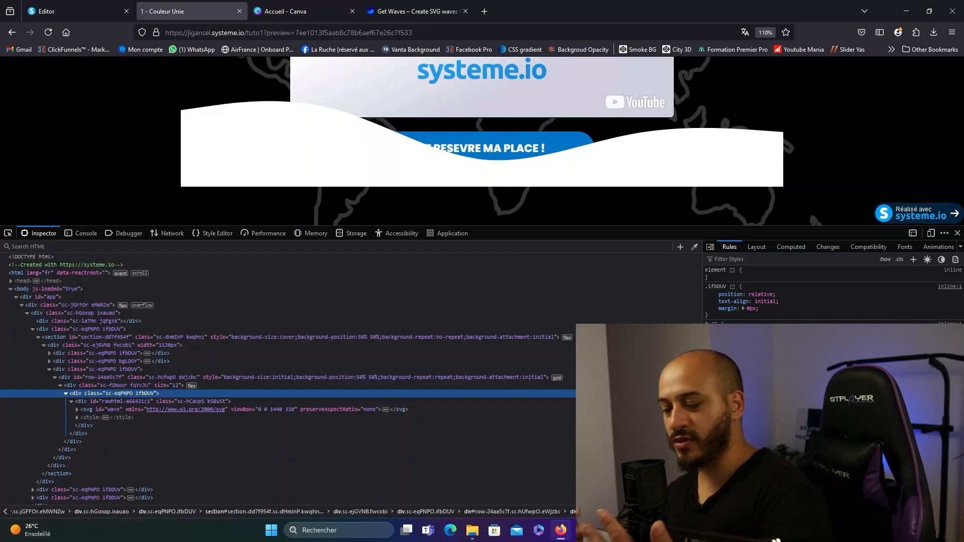
{"action": "left_click", "coordinate": [103, 369]}
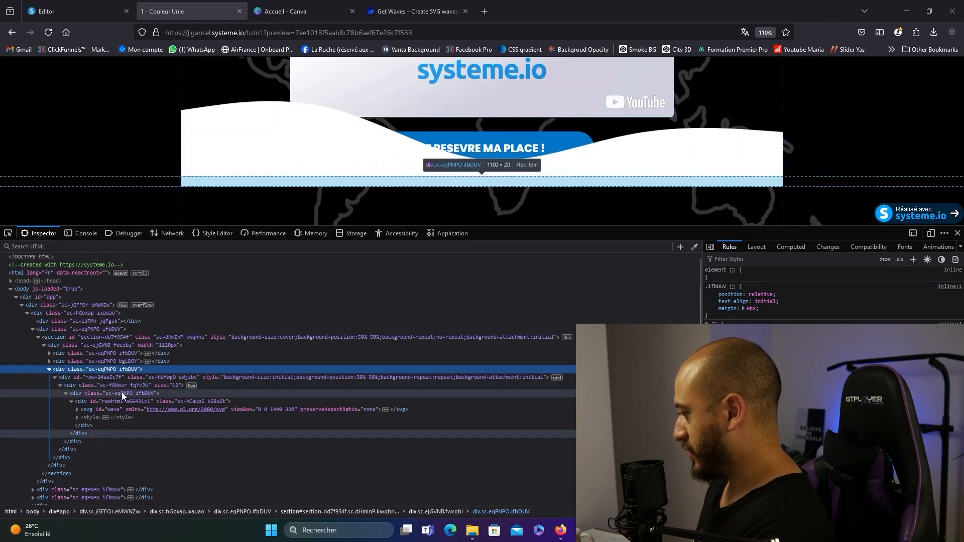
{"action": "left_click", "coordinate": [122, 394]}
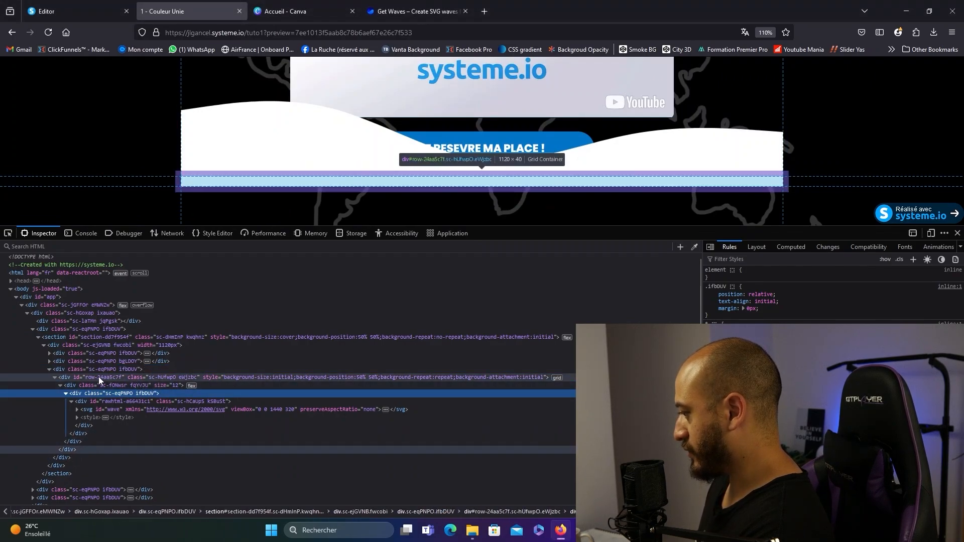
Below the section rule in the wave's HTML code, add a #row-24aa5c7f [size="12"] > div rule with position: unset !important.
{"action": "key", "text": "ctrl+shift+Tab"}
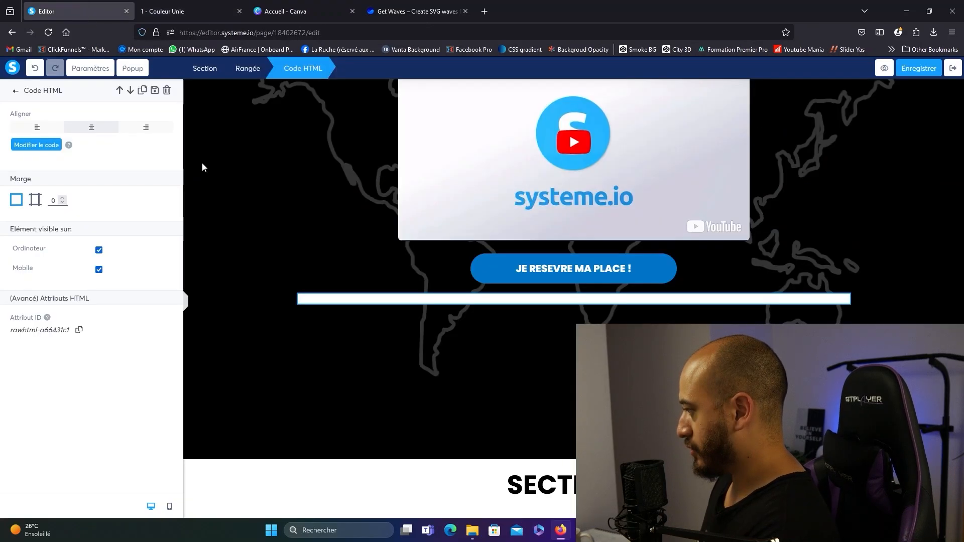
{"action": "left_click", "coordinate": [37, 145]}
{"action": "left_click", "coordinate": [364, 310]}
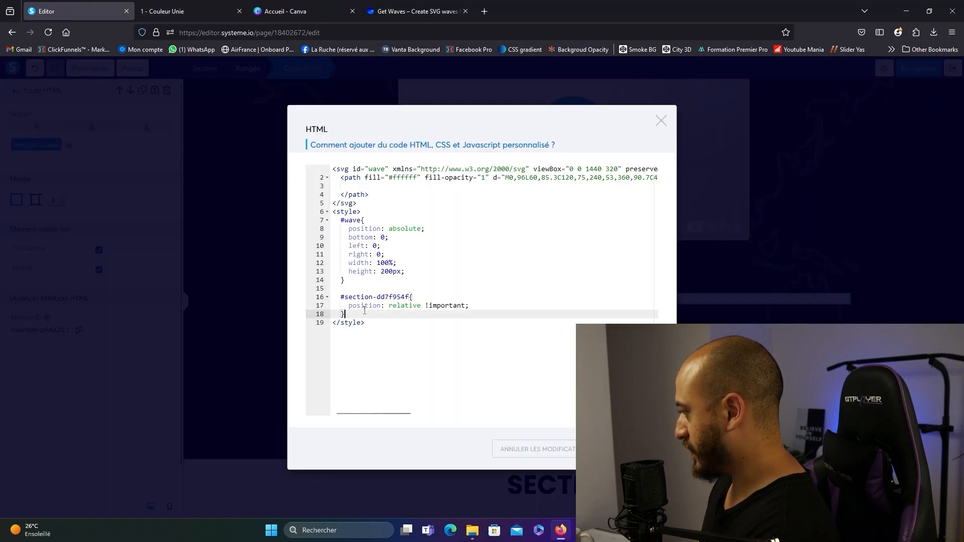
{"action": "key", "text": "Return"}
{"action": "key", "text": "Return"}
{"action": "type", "text": "#"}
{"action": "type", "text": "row-24aa5c7f"}
{"action": "type", "text": "{"}
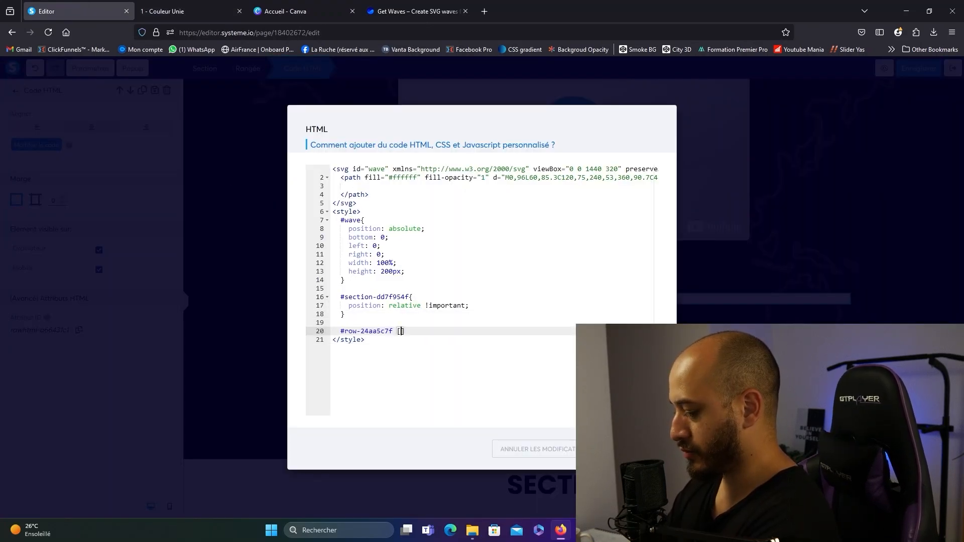
{"action": "type", "text": "size=\"12\"] >"}
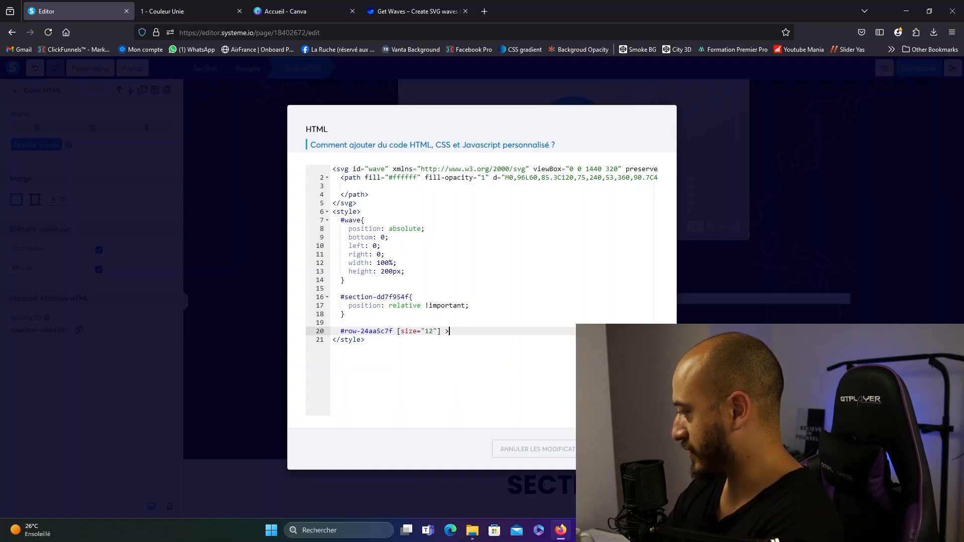
{"action": "type", "text": "dodiv {"}
{"action": "key", "text": "Return"}
{"action": "type", "text": "pos"}
{"action": "key", "text": "Return"}
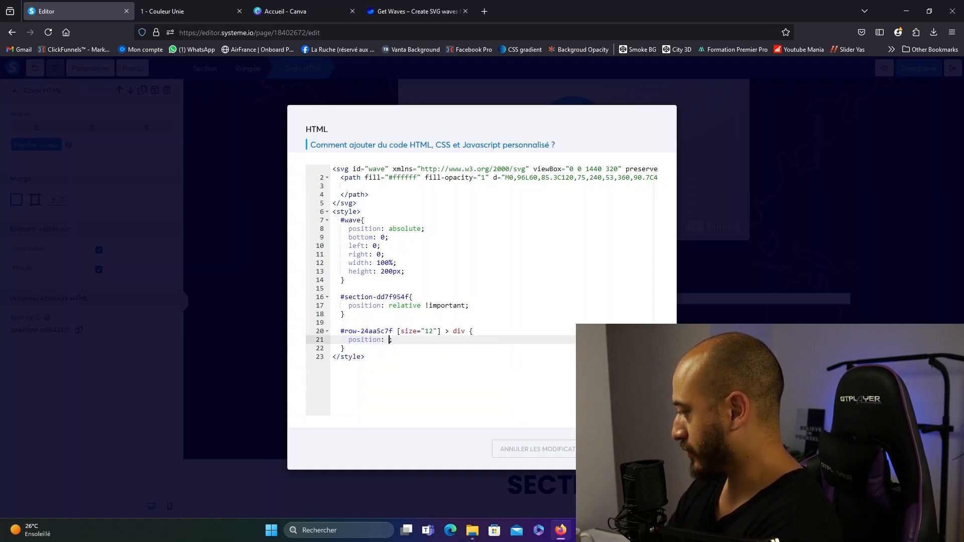
{"action": "type", "text": "unset !important"}
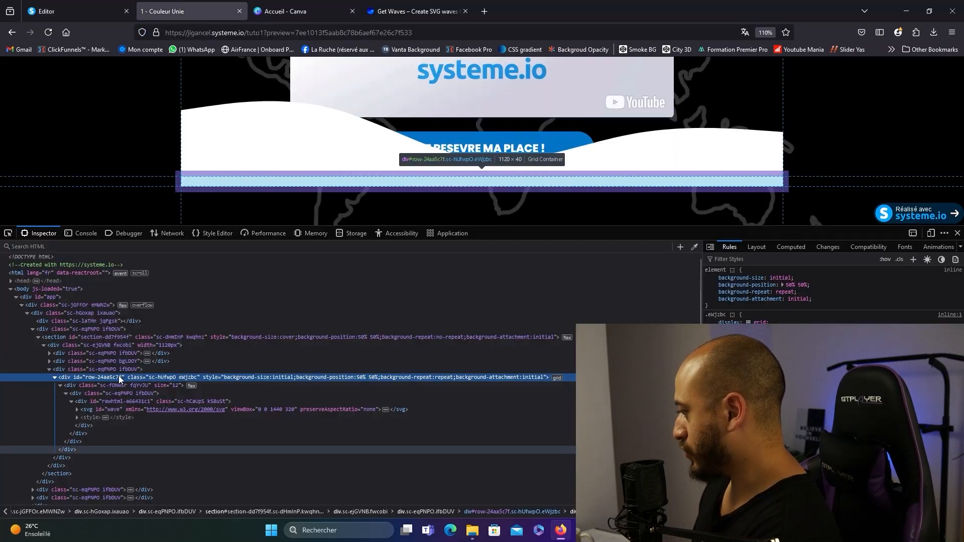
Check the wave row's parent divs in the preview and add the selector #section-dd7f954f [width="1120px"] > div:nth-child(3) to the position: unset rule.
{"action": "left_click", "coordinate": [119, 371]}
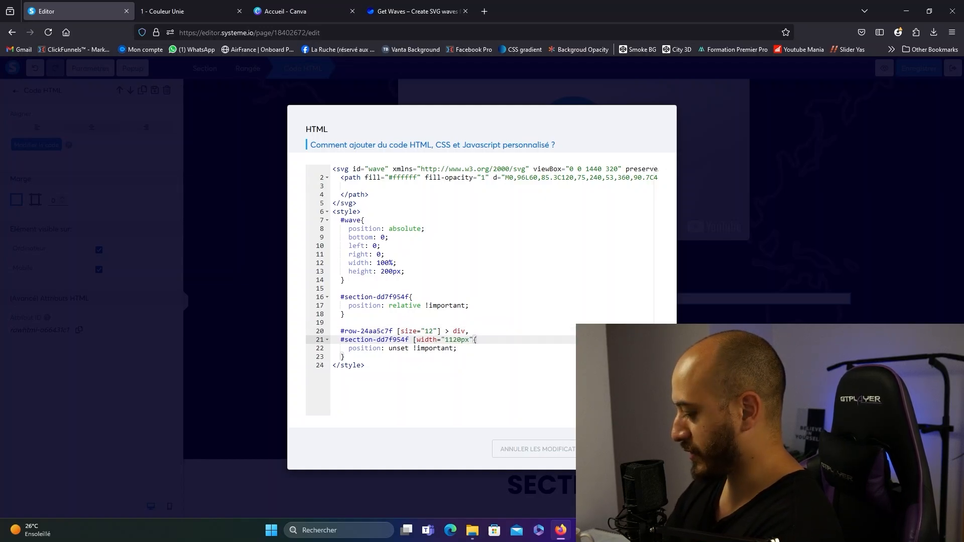
{"action": "type", "text": ":nth"}
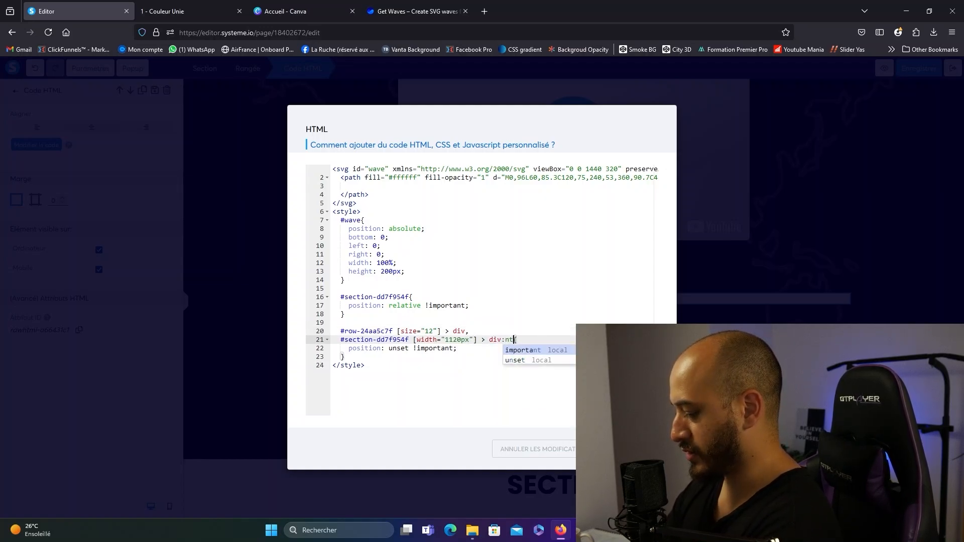
{"action": "type", "text": "-child(3"}
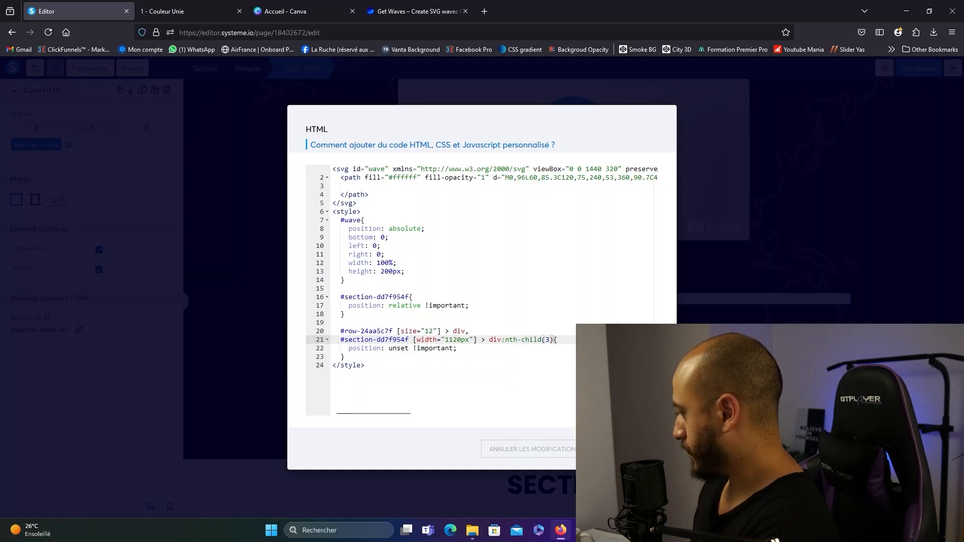